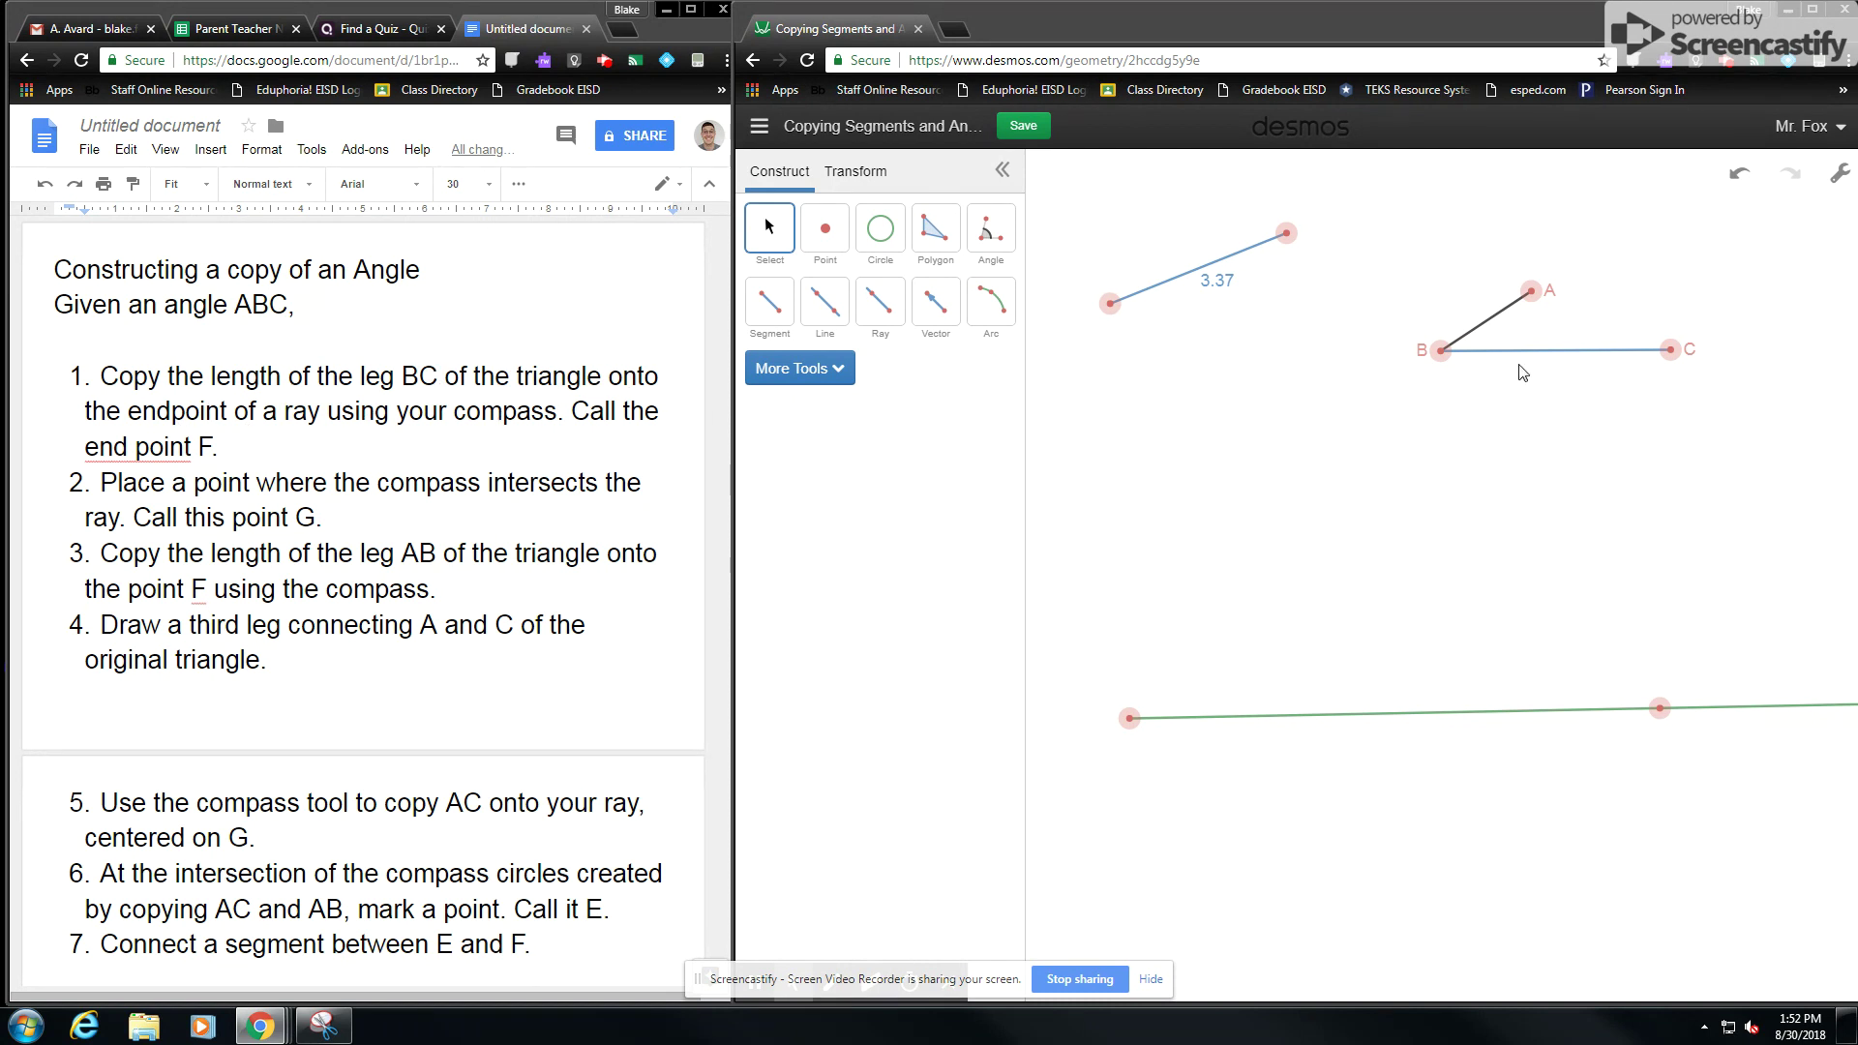
Draw a compass circle of radius BC centred on the ray's endpoint.
left_click(816, 373)
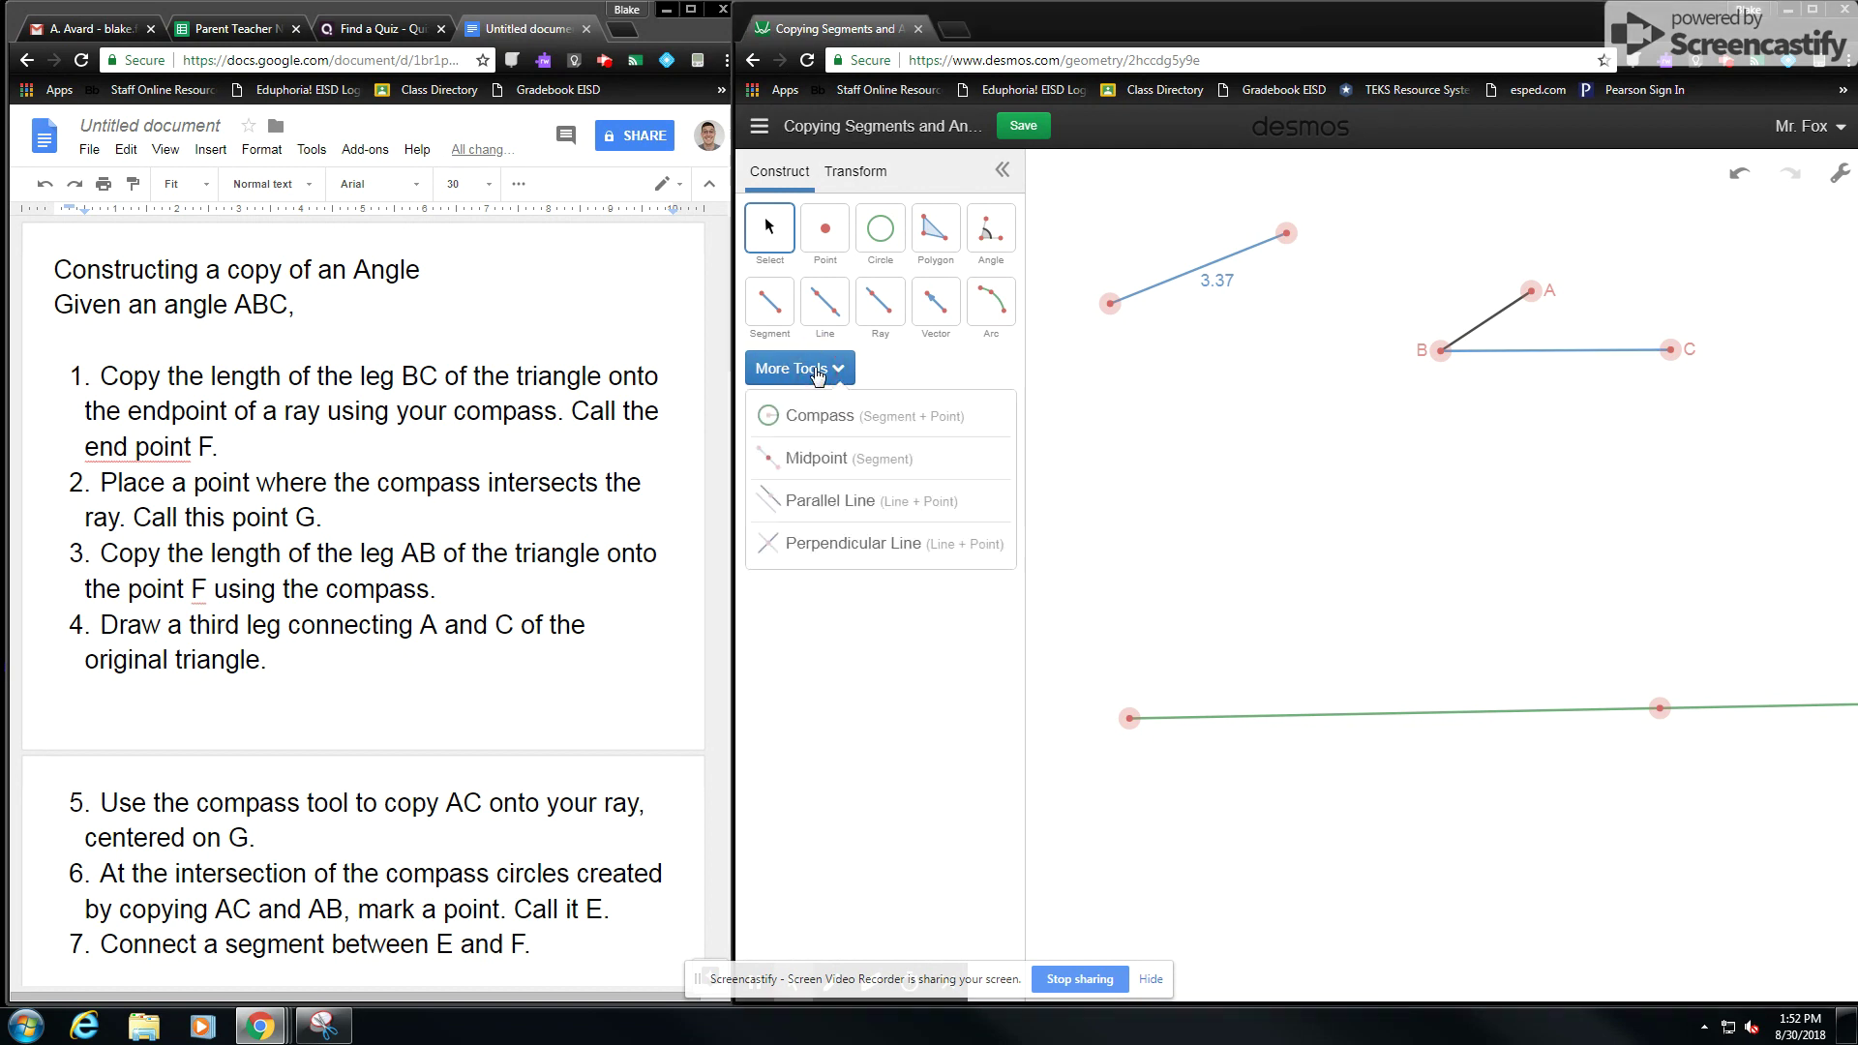
left_click(811, 416)
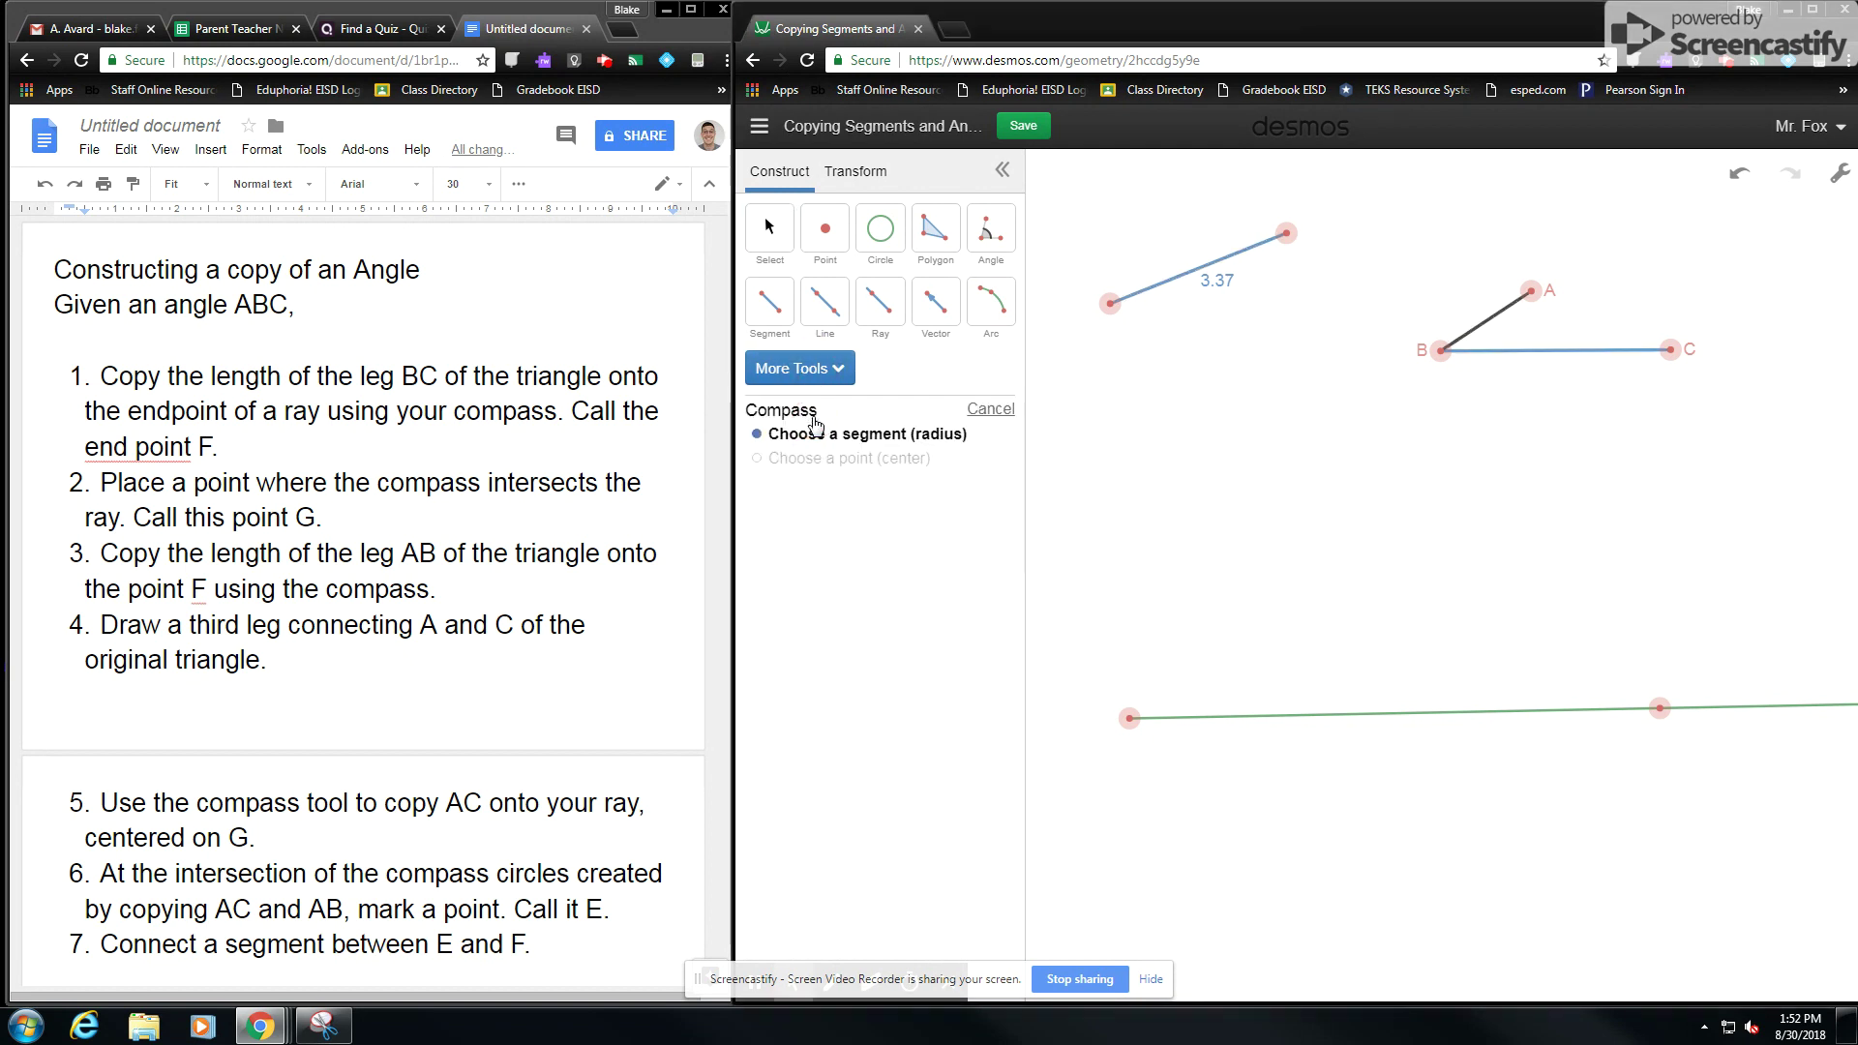
left_click(1535, 362)
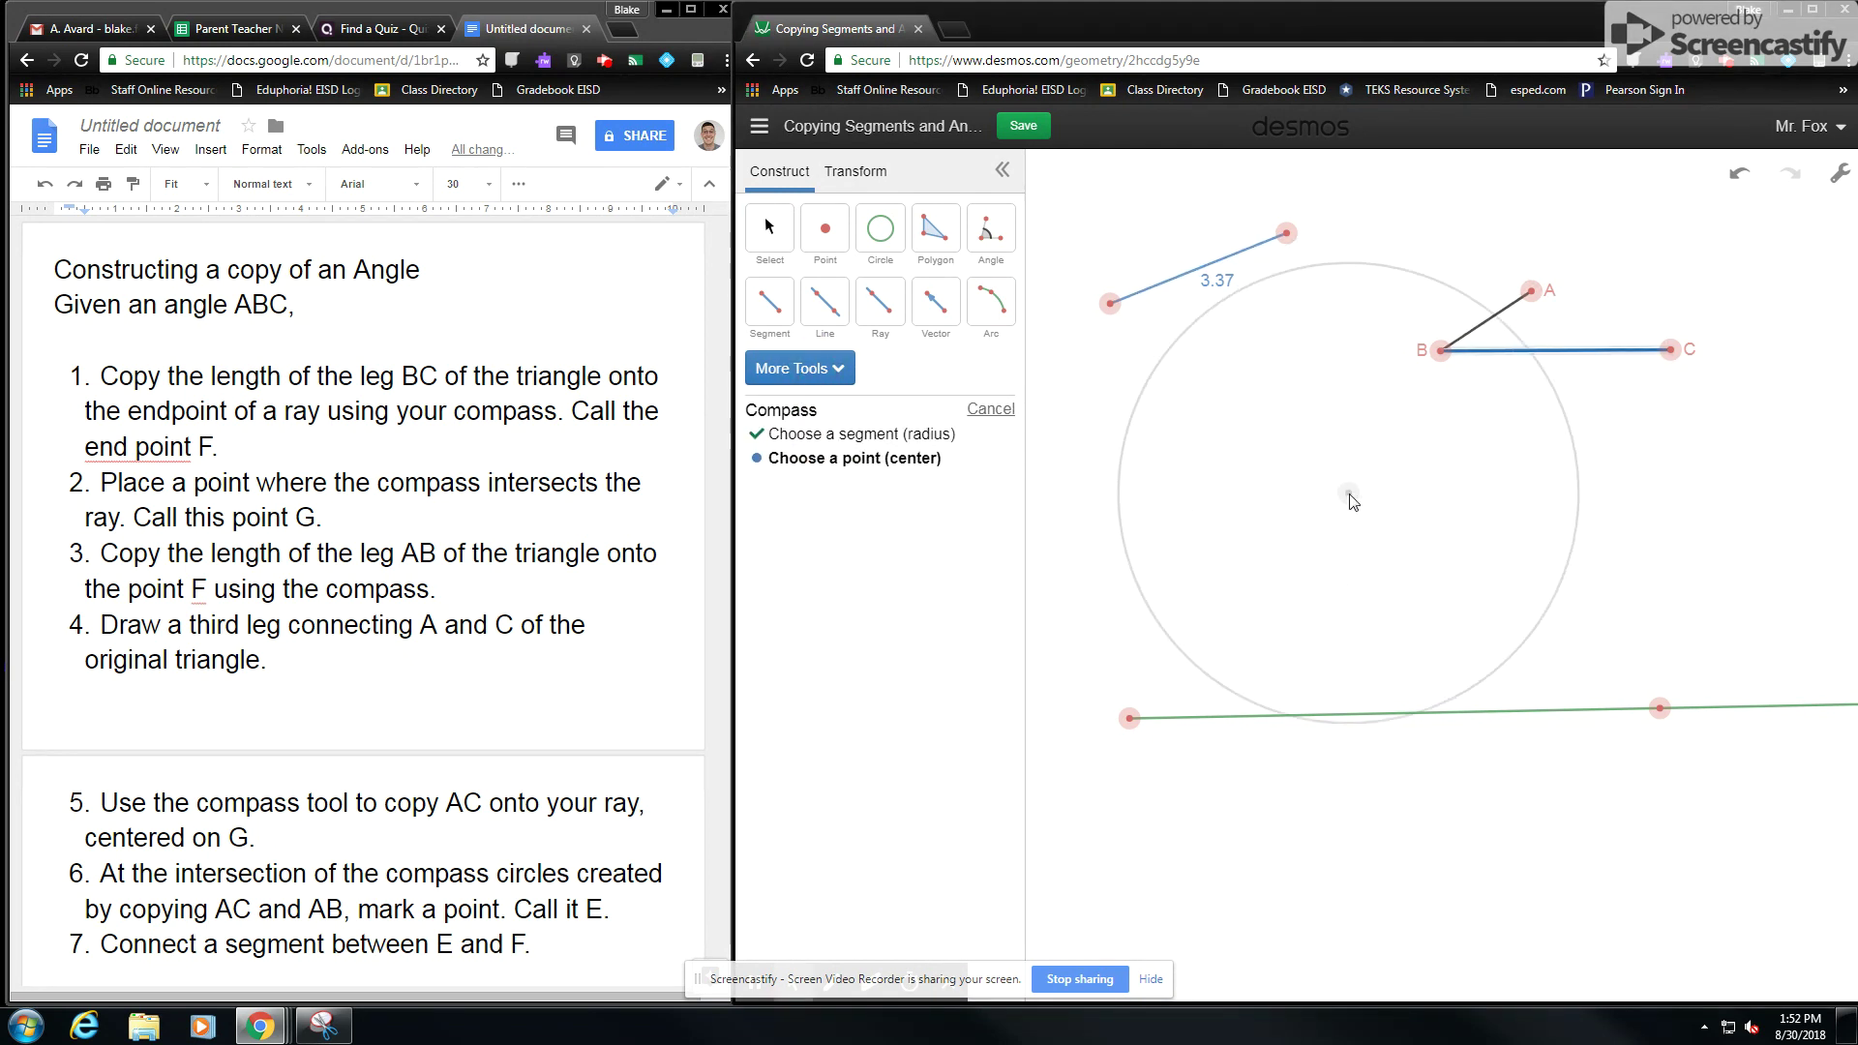
left_click(1131, 718)
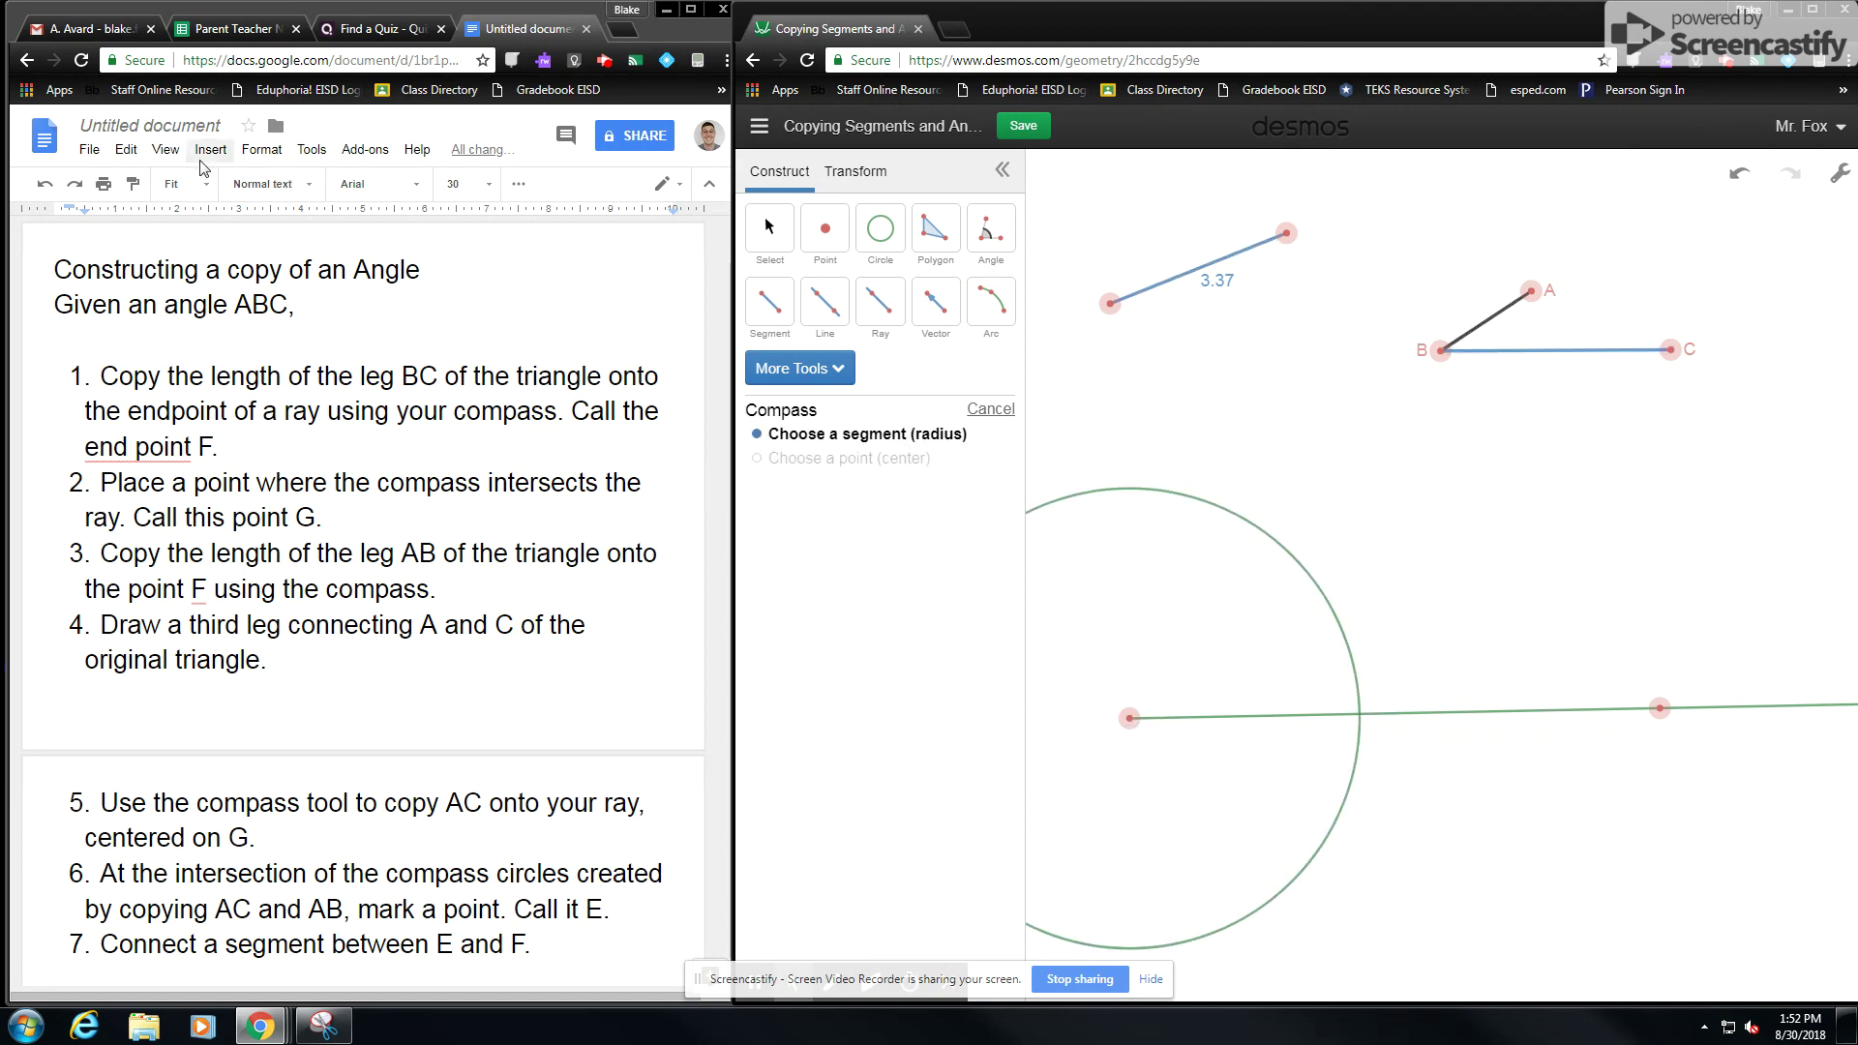
Label the ray's endpoint F and colour its compass circle blue.
left_click(770, 233)
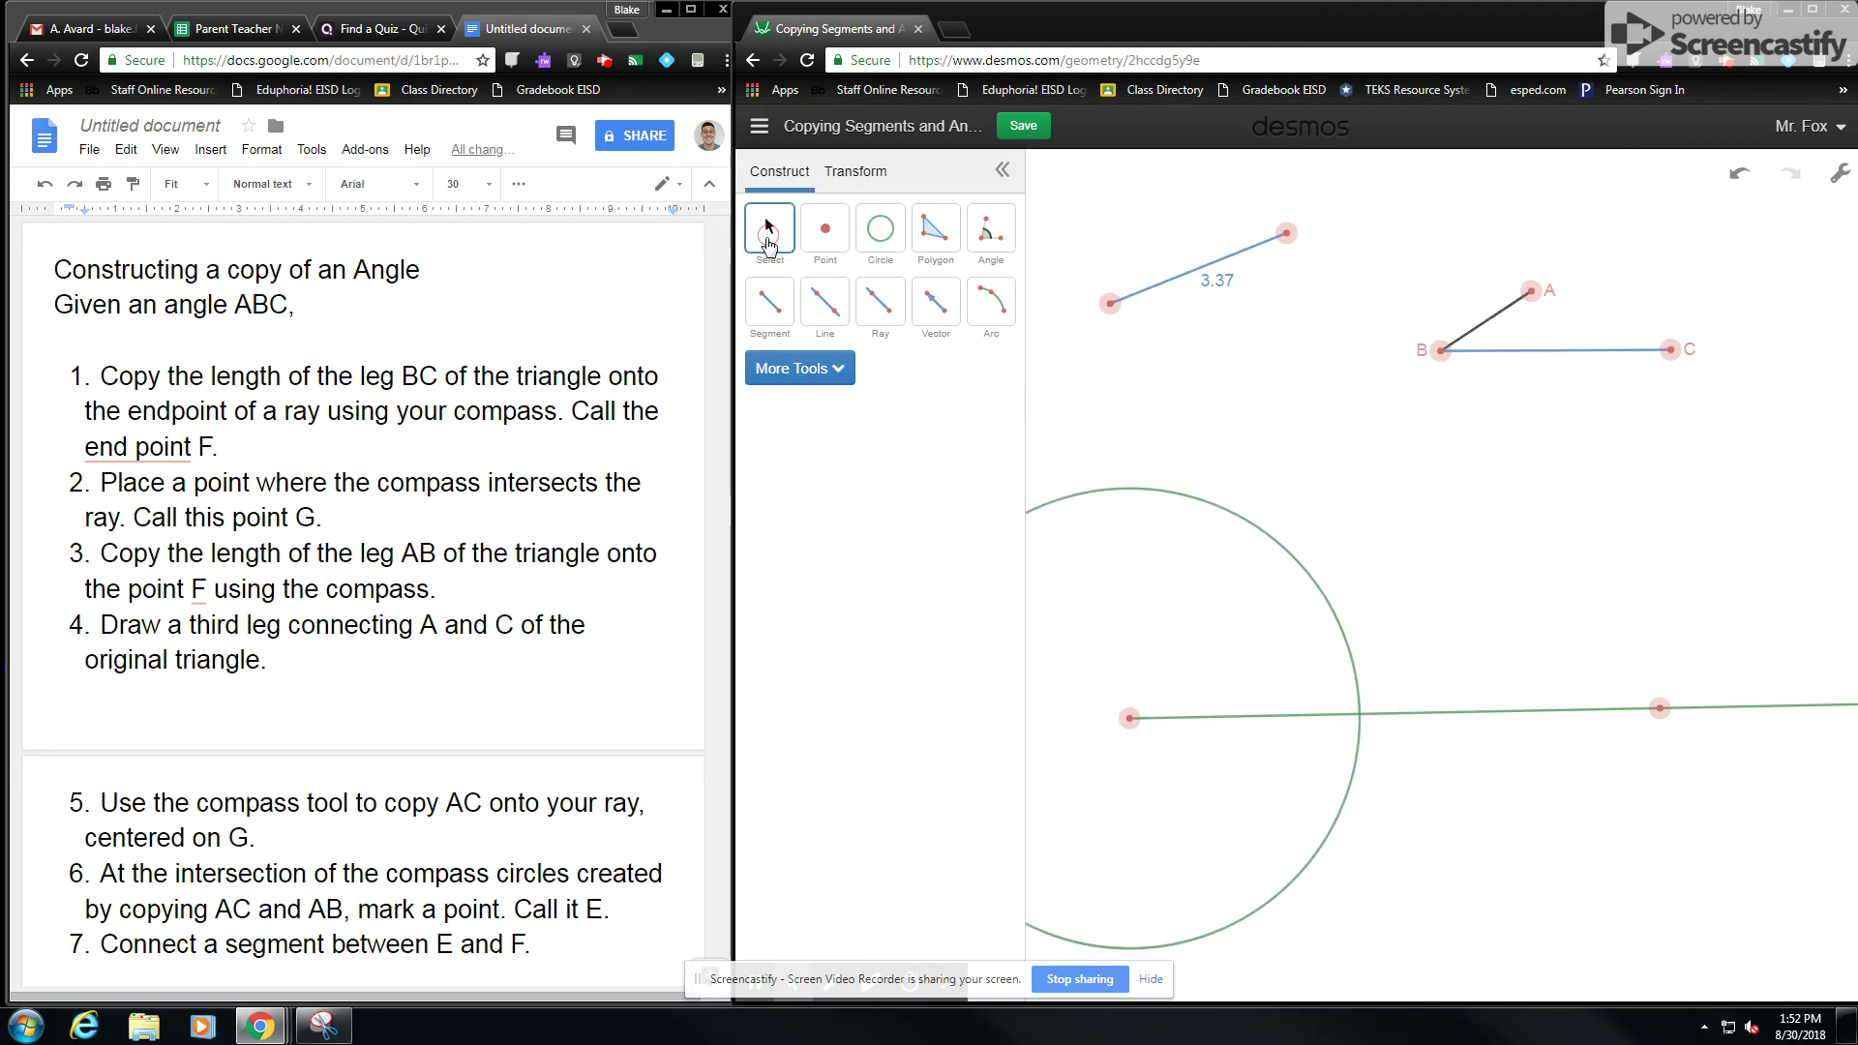
left_click(1131, 721)
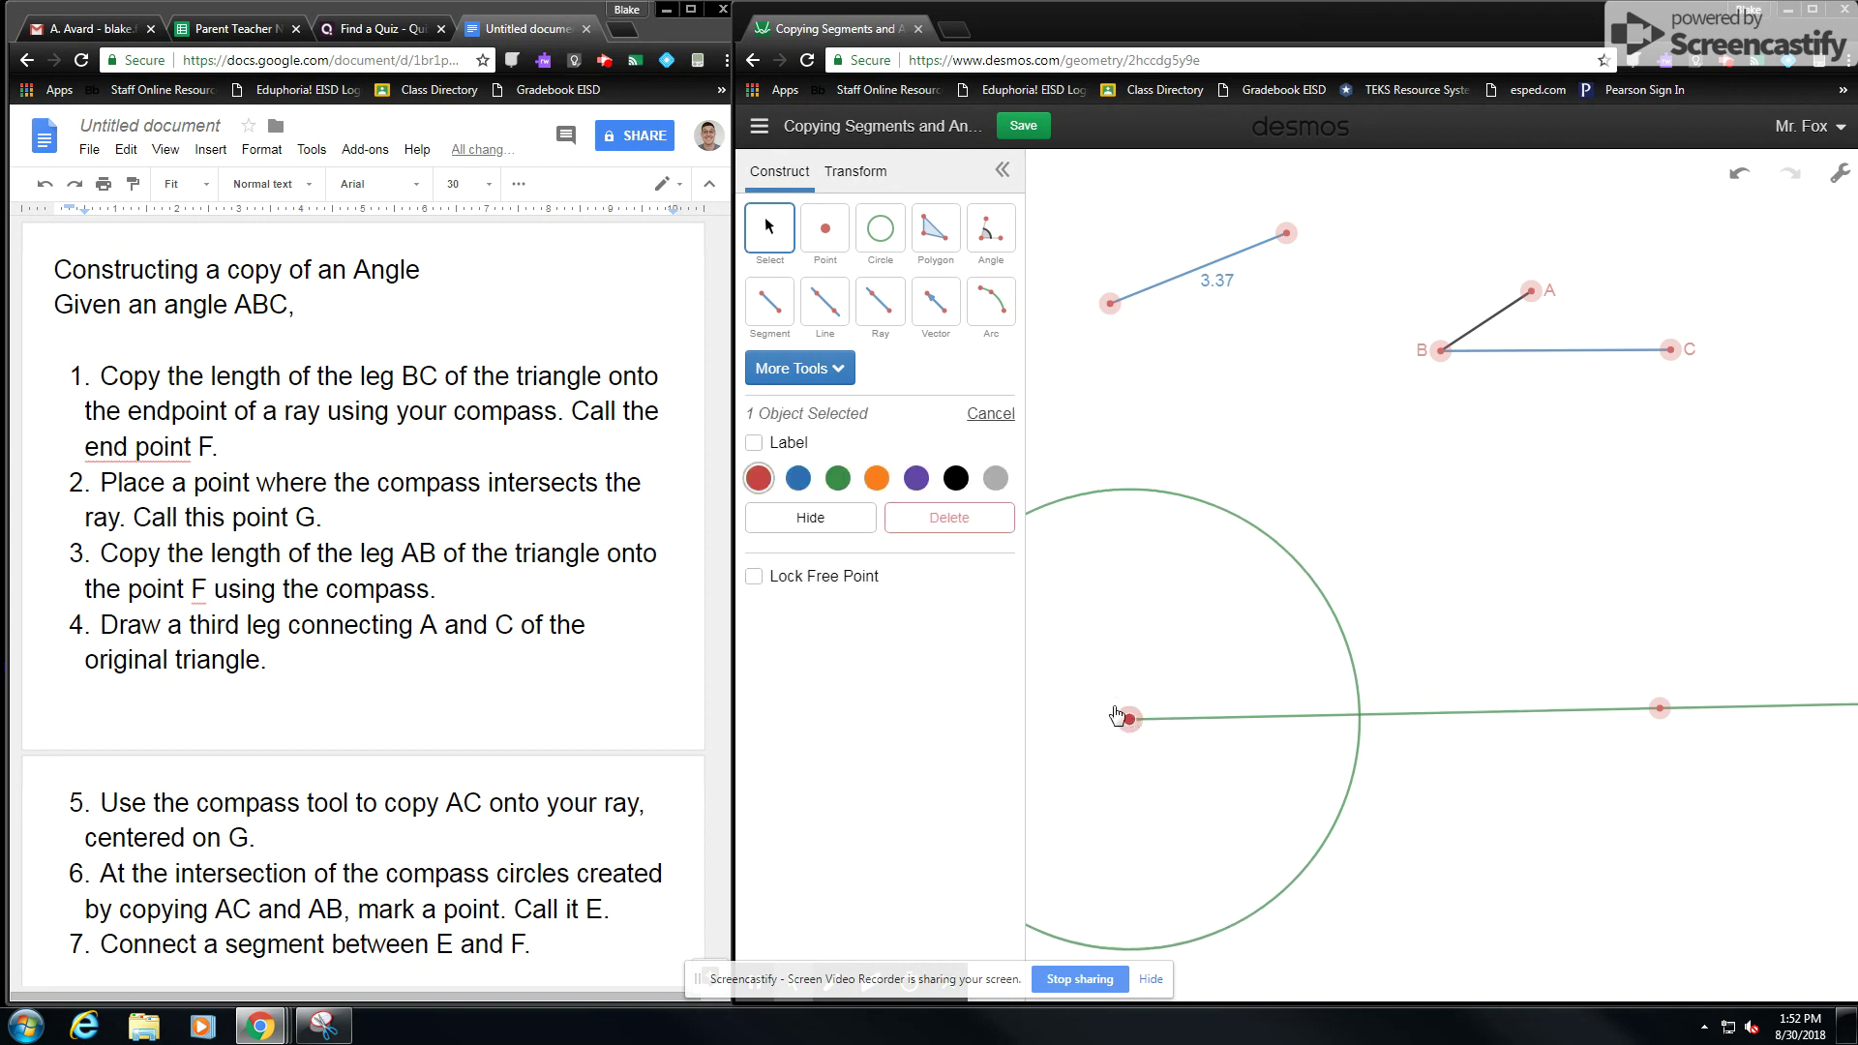
left_click(756, 443)
double_click(827, 443)
type("F")
left_click(1327, 602)
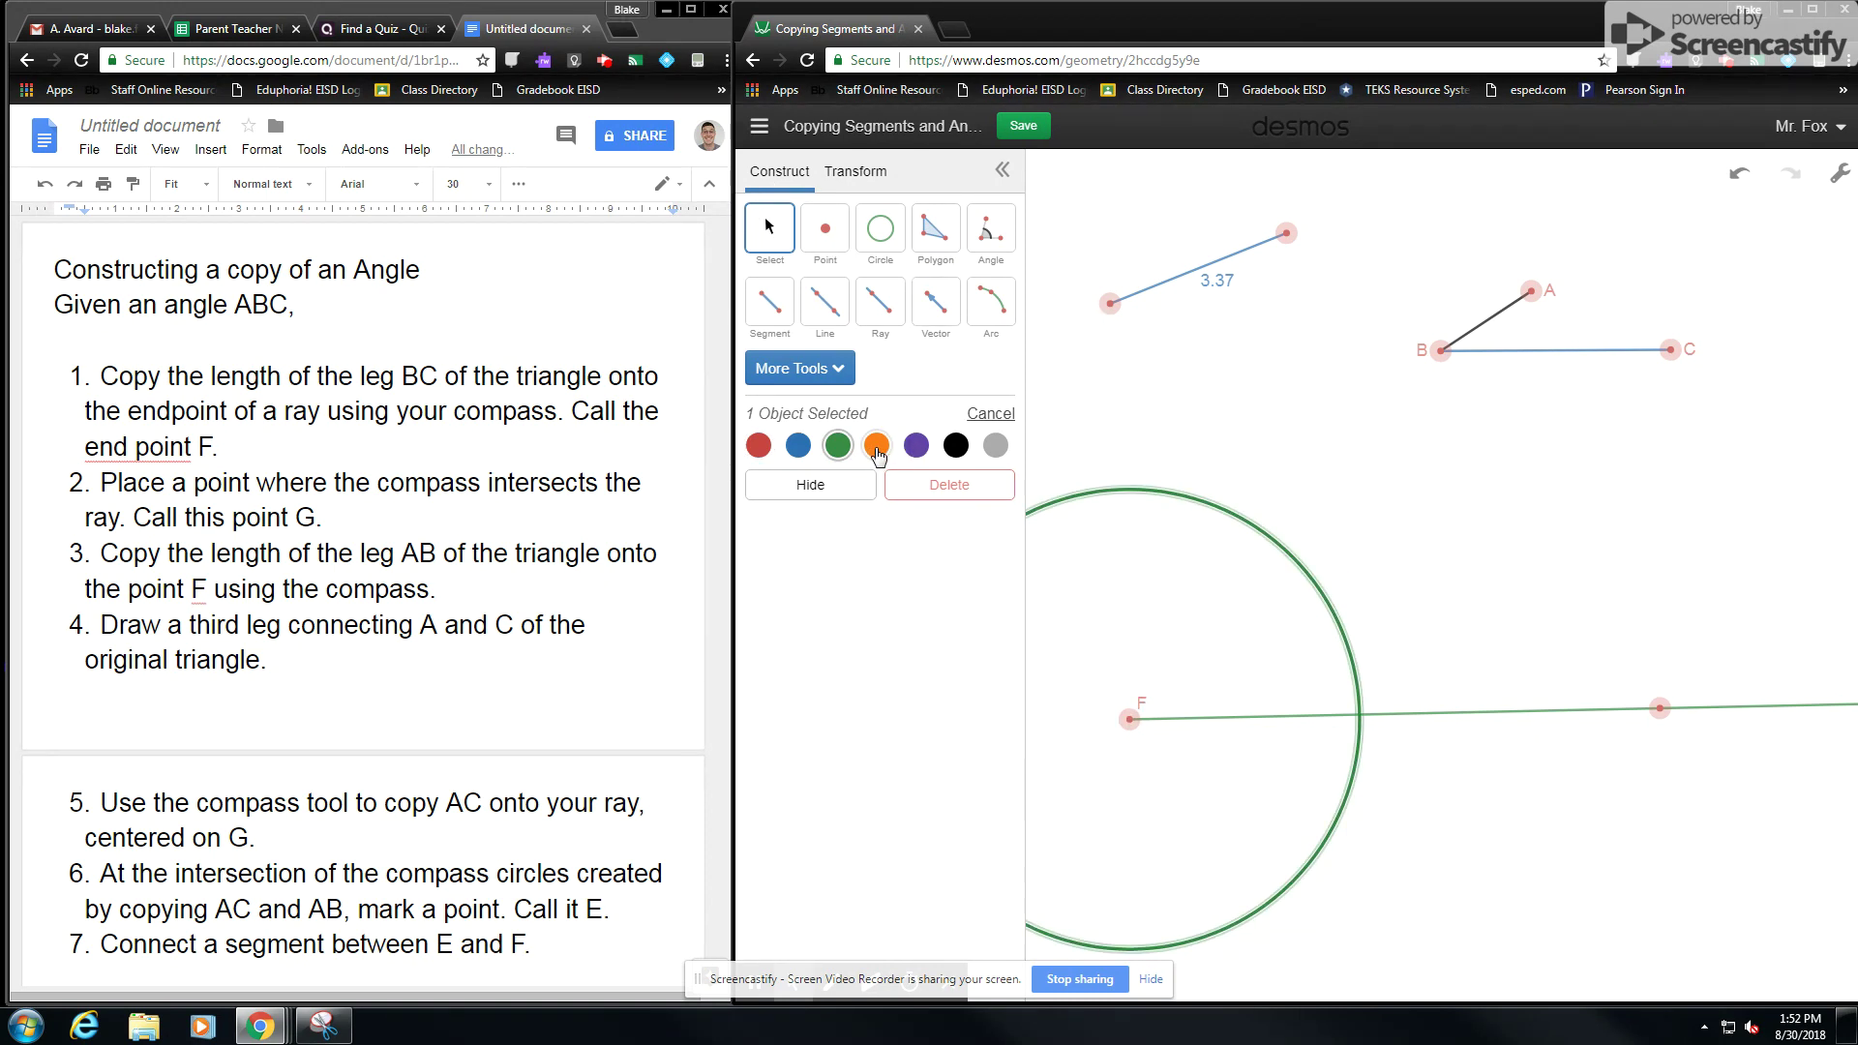
left_click(798, 445)
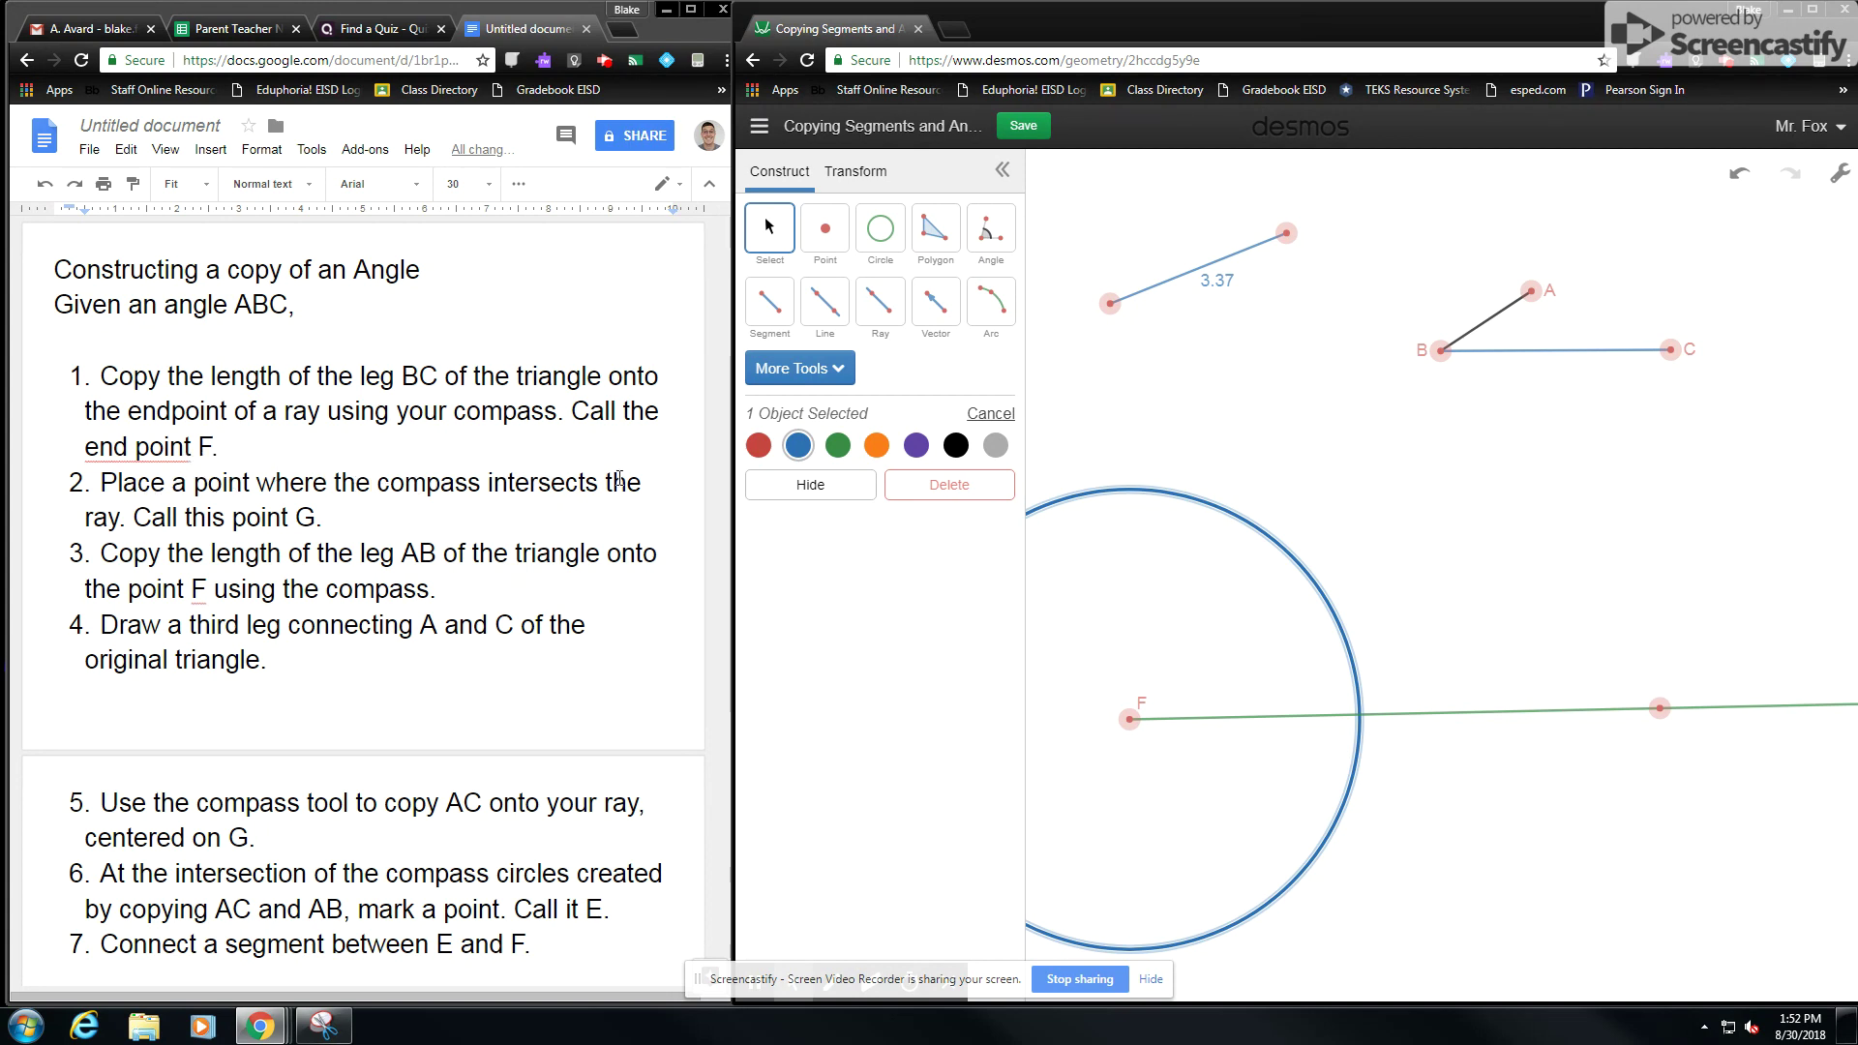
Place a point where the blue circle meets the ray and label it G.
left_click(826, 228)
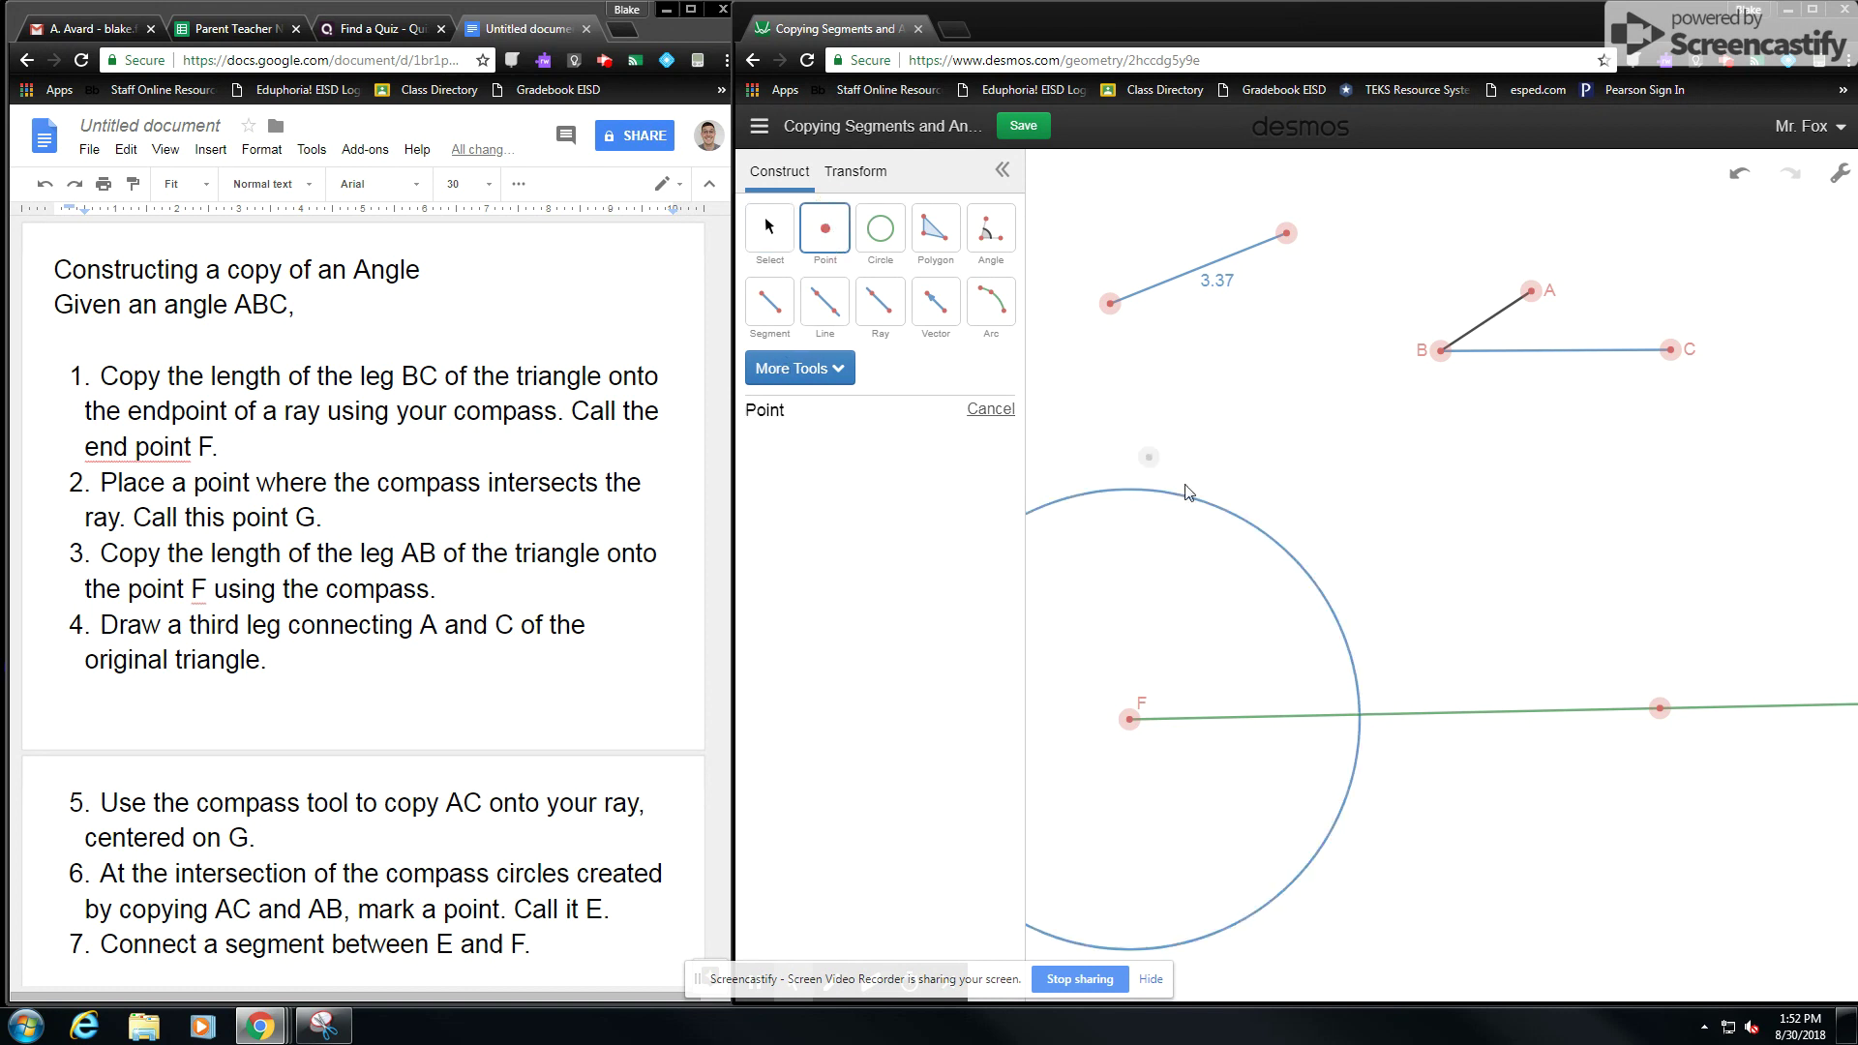
left_click(1363, 718)
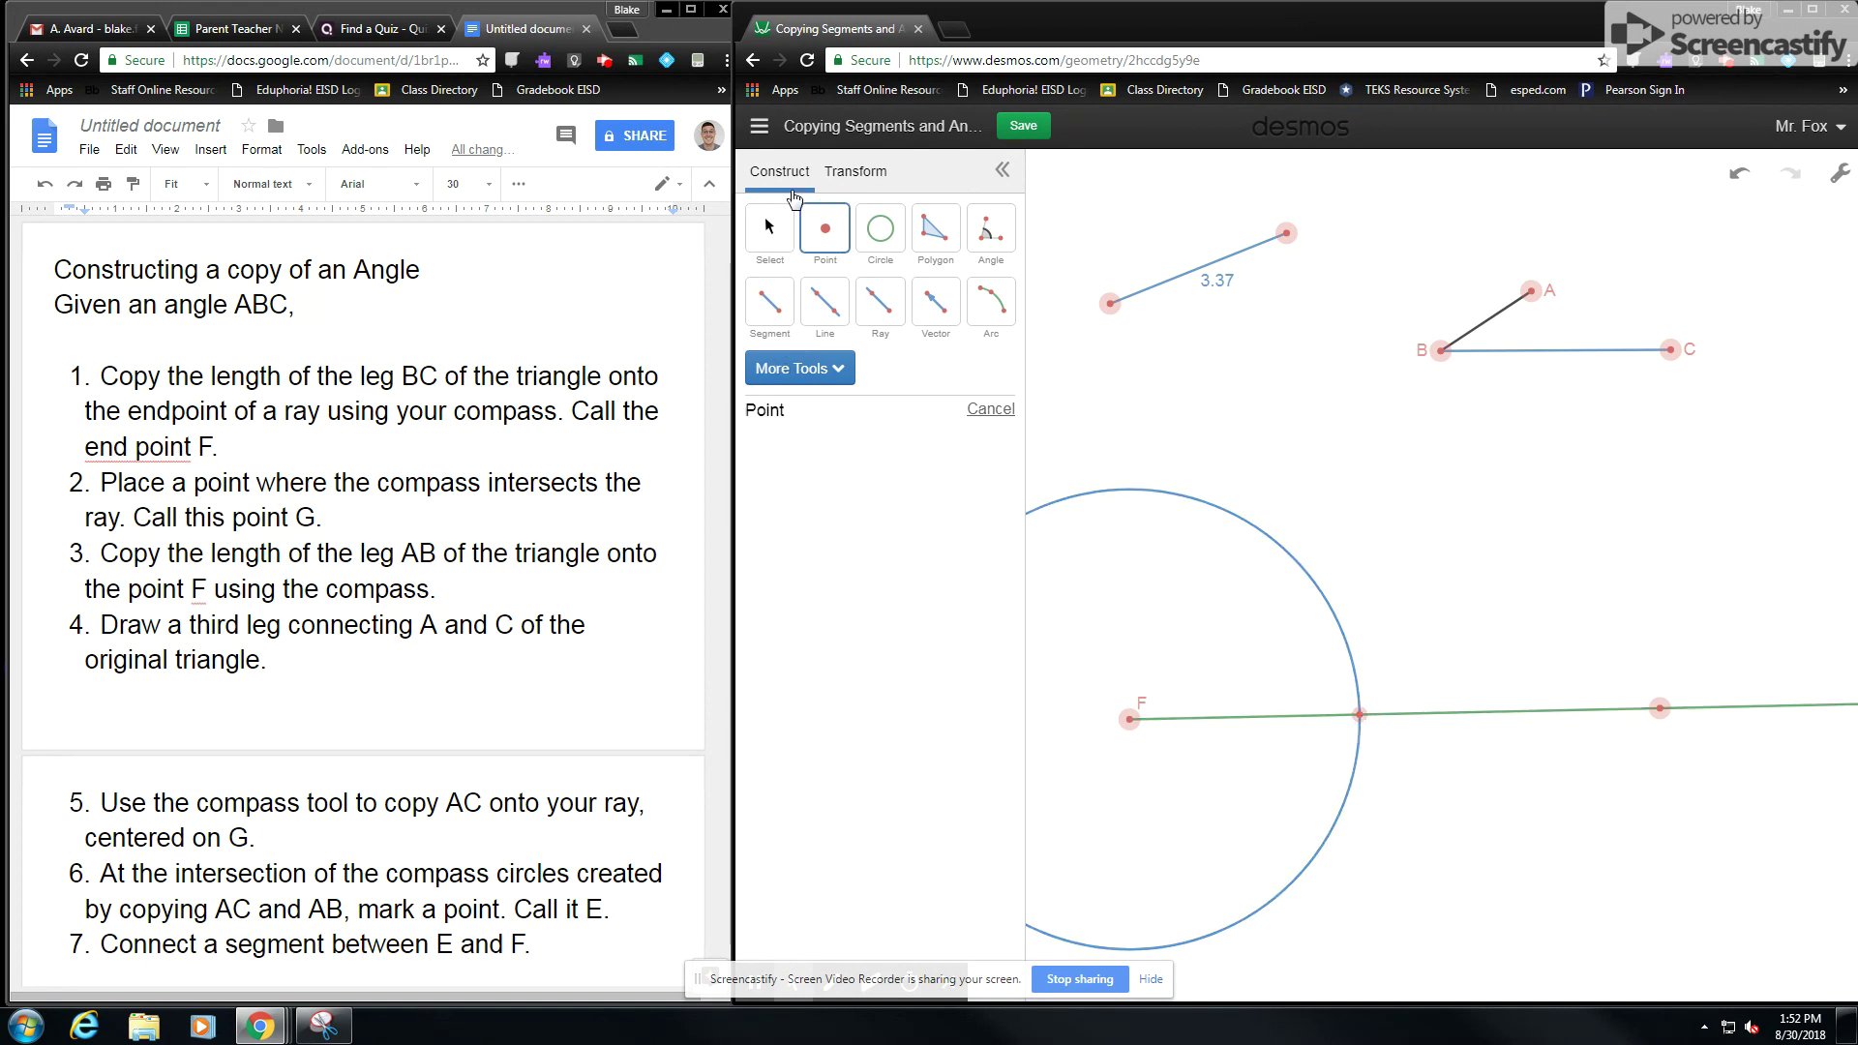
left_click(766, 228)
left_click(1359, 714)
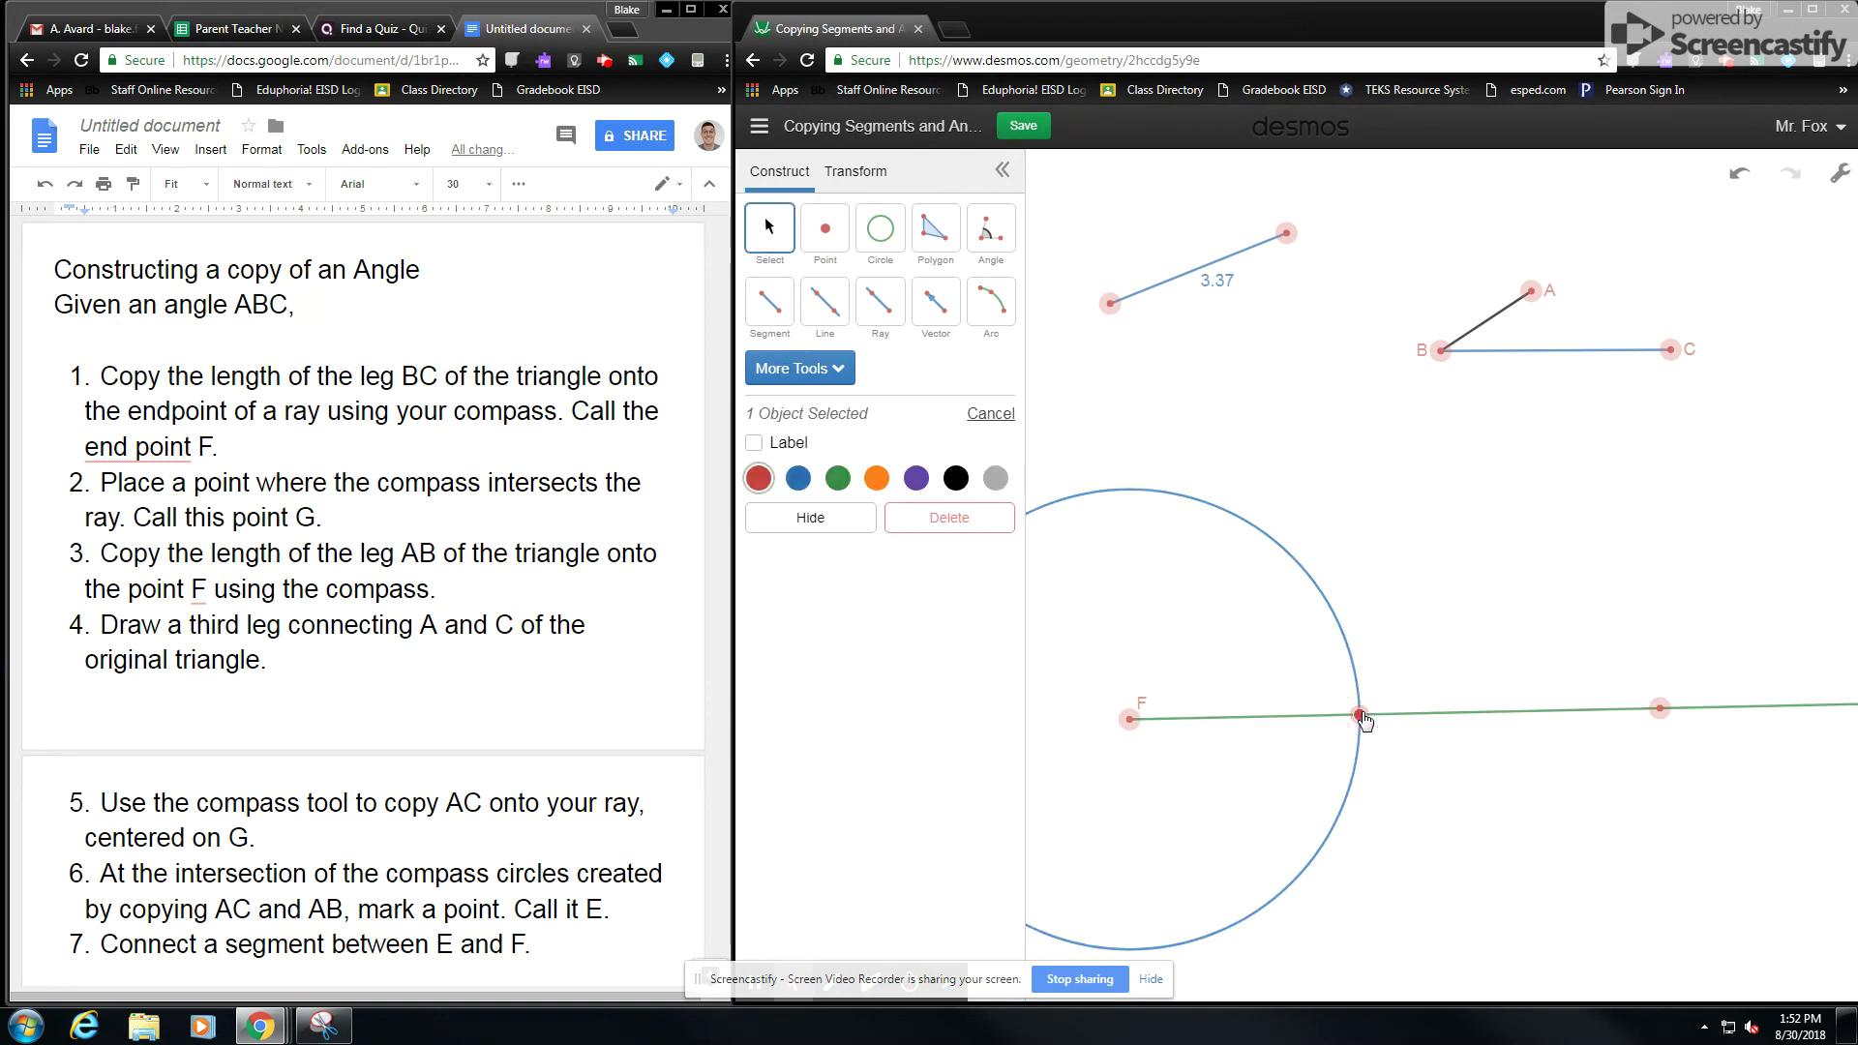
left_click(755, 442)
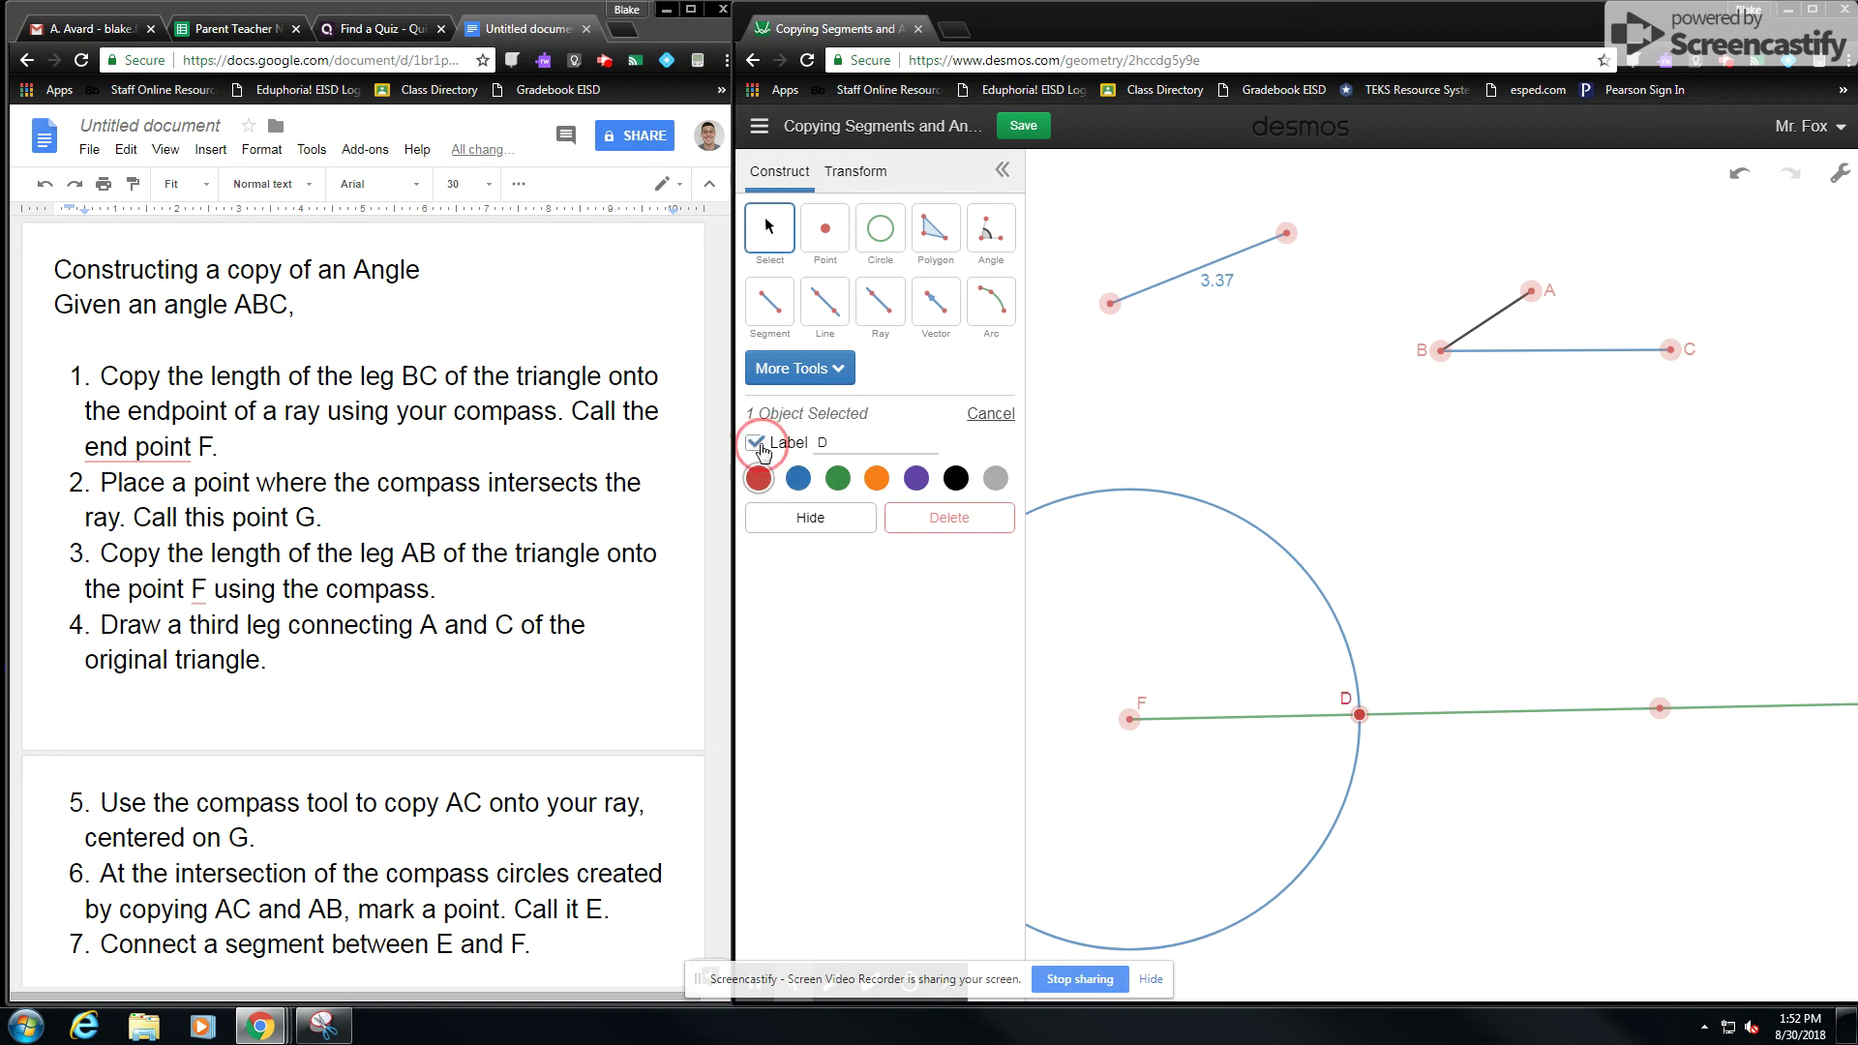
left_click(836, 444)
key("BackSpace")
type("G")
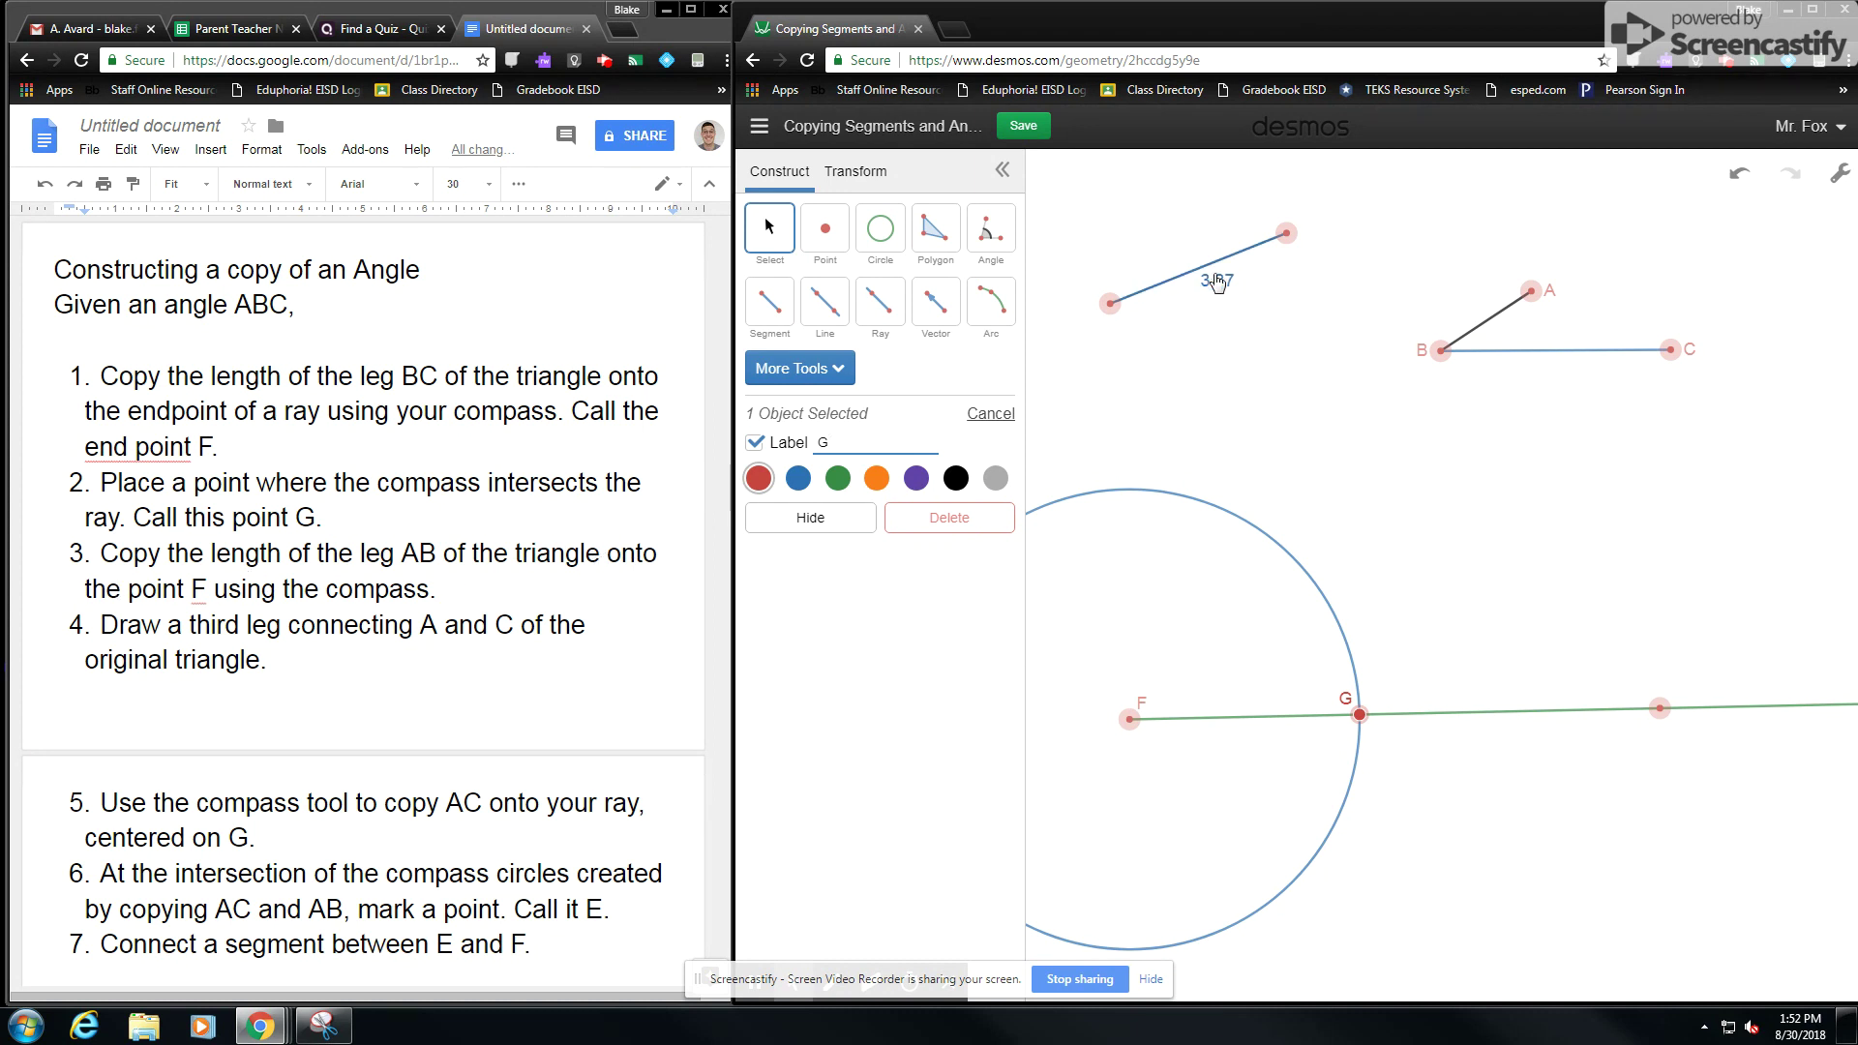
Draw a compass circle of radius AB centred on F and colour it black.
left_click(895, 247)
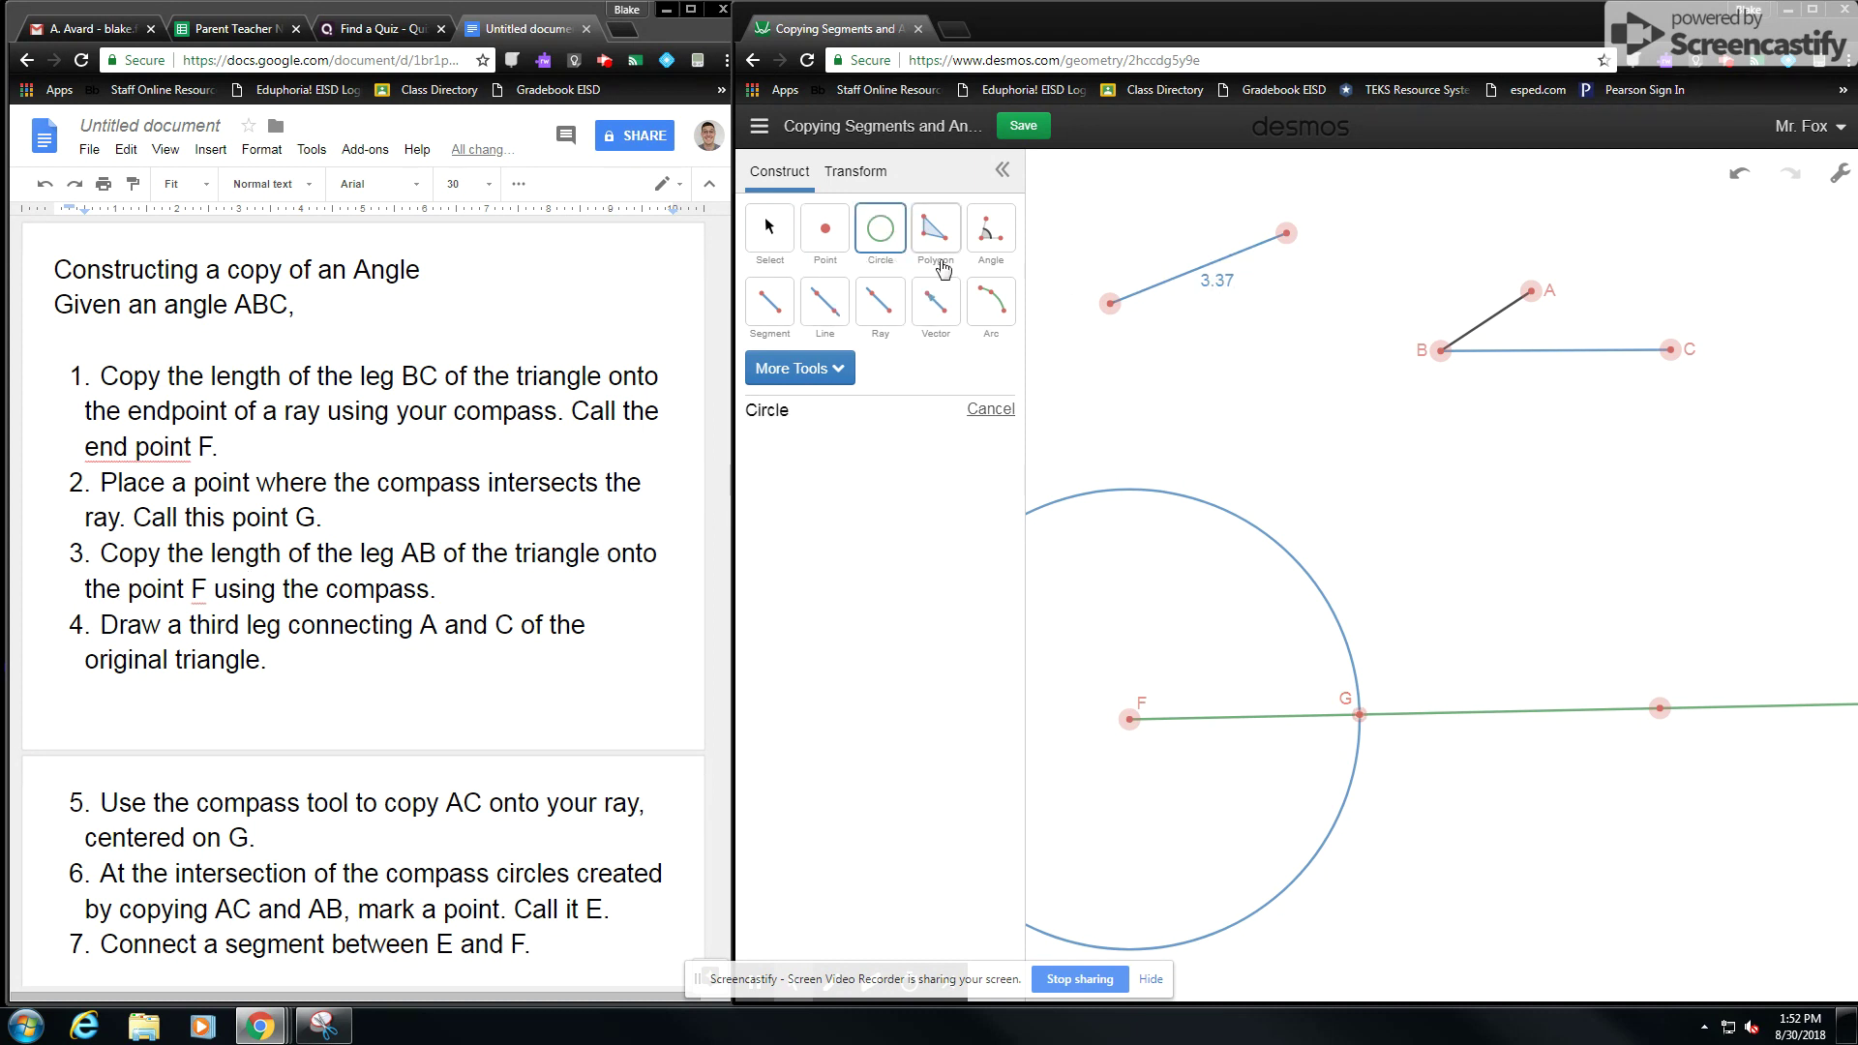
left_click(814, 377)
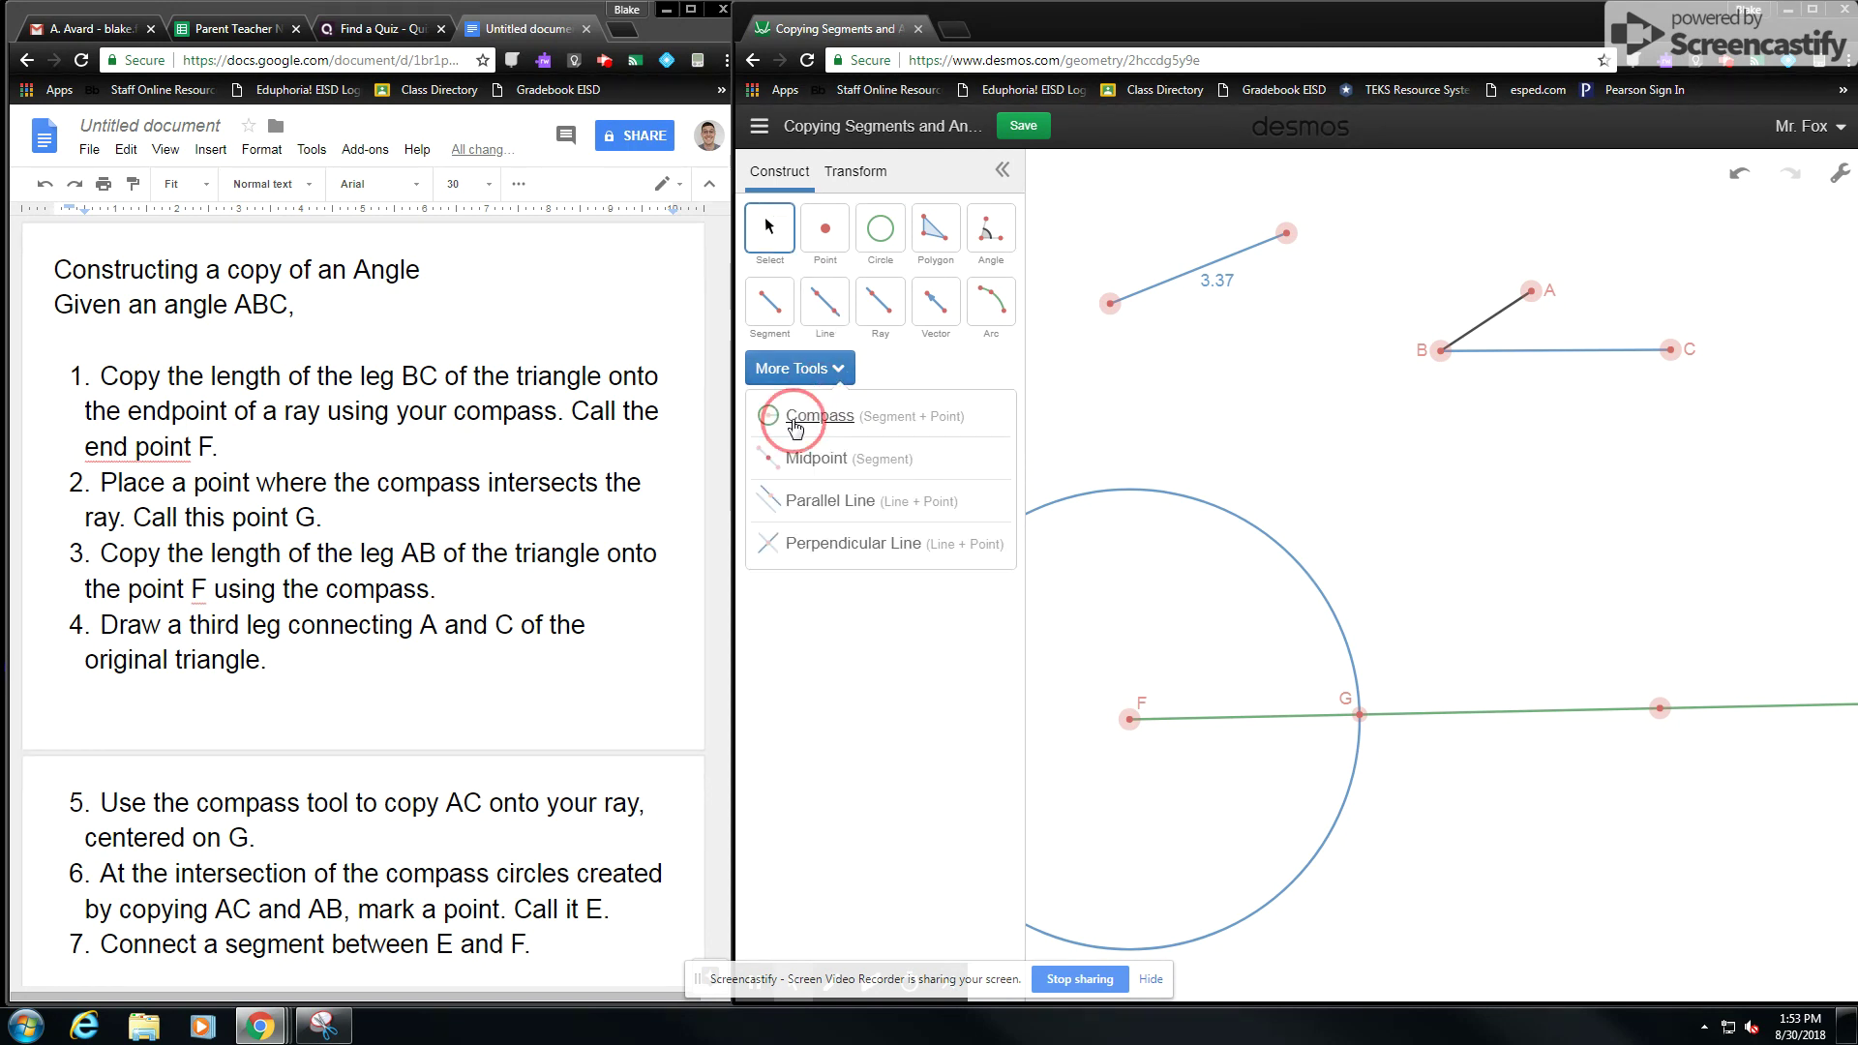
left_click(814, 424)
left_click(1495, 330)
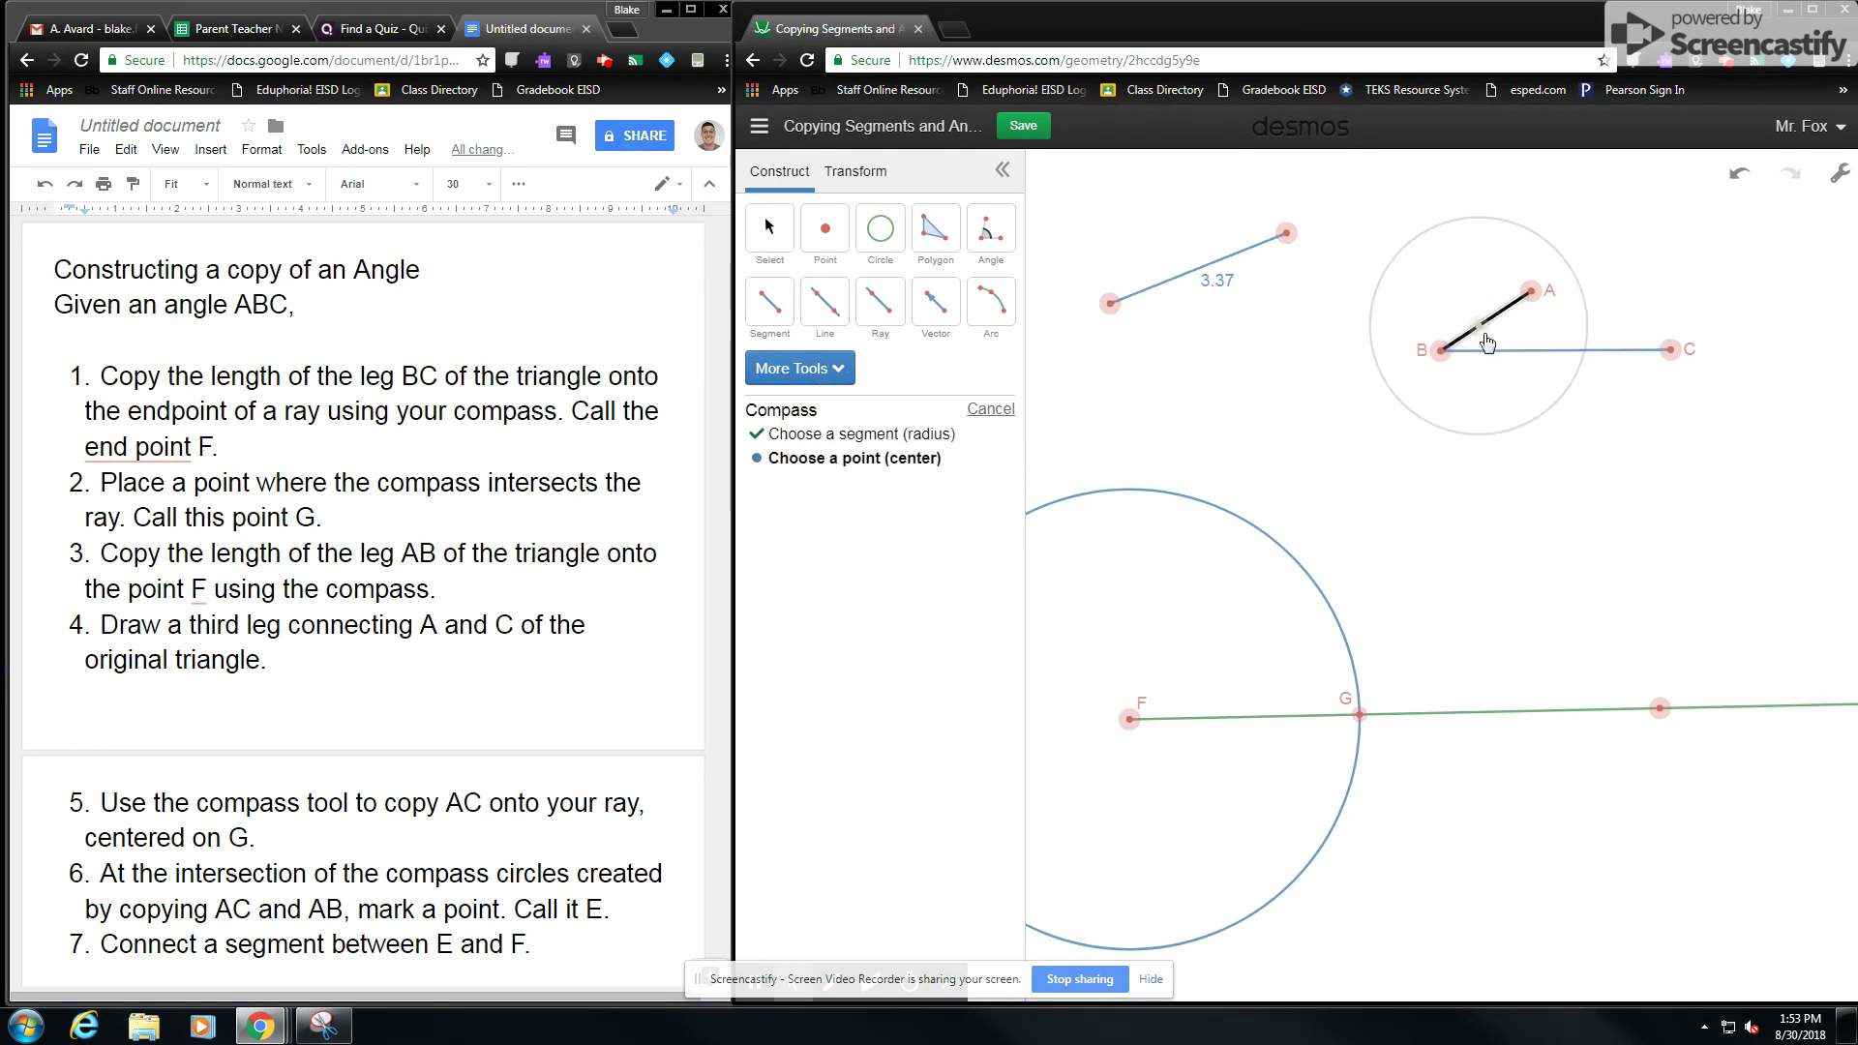
left_click(1130, 722)
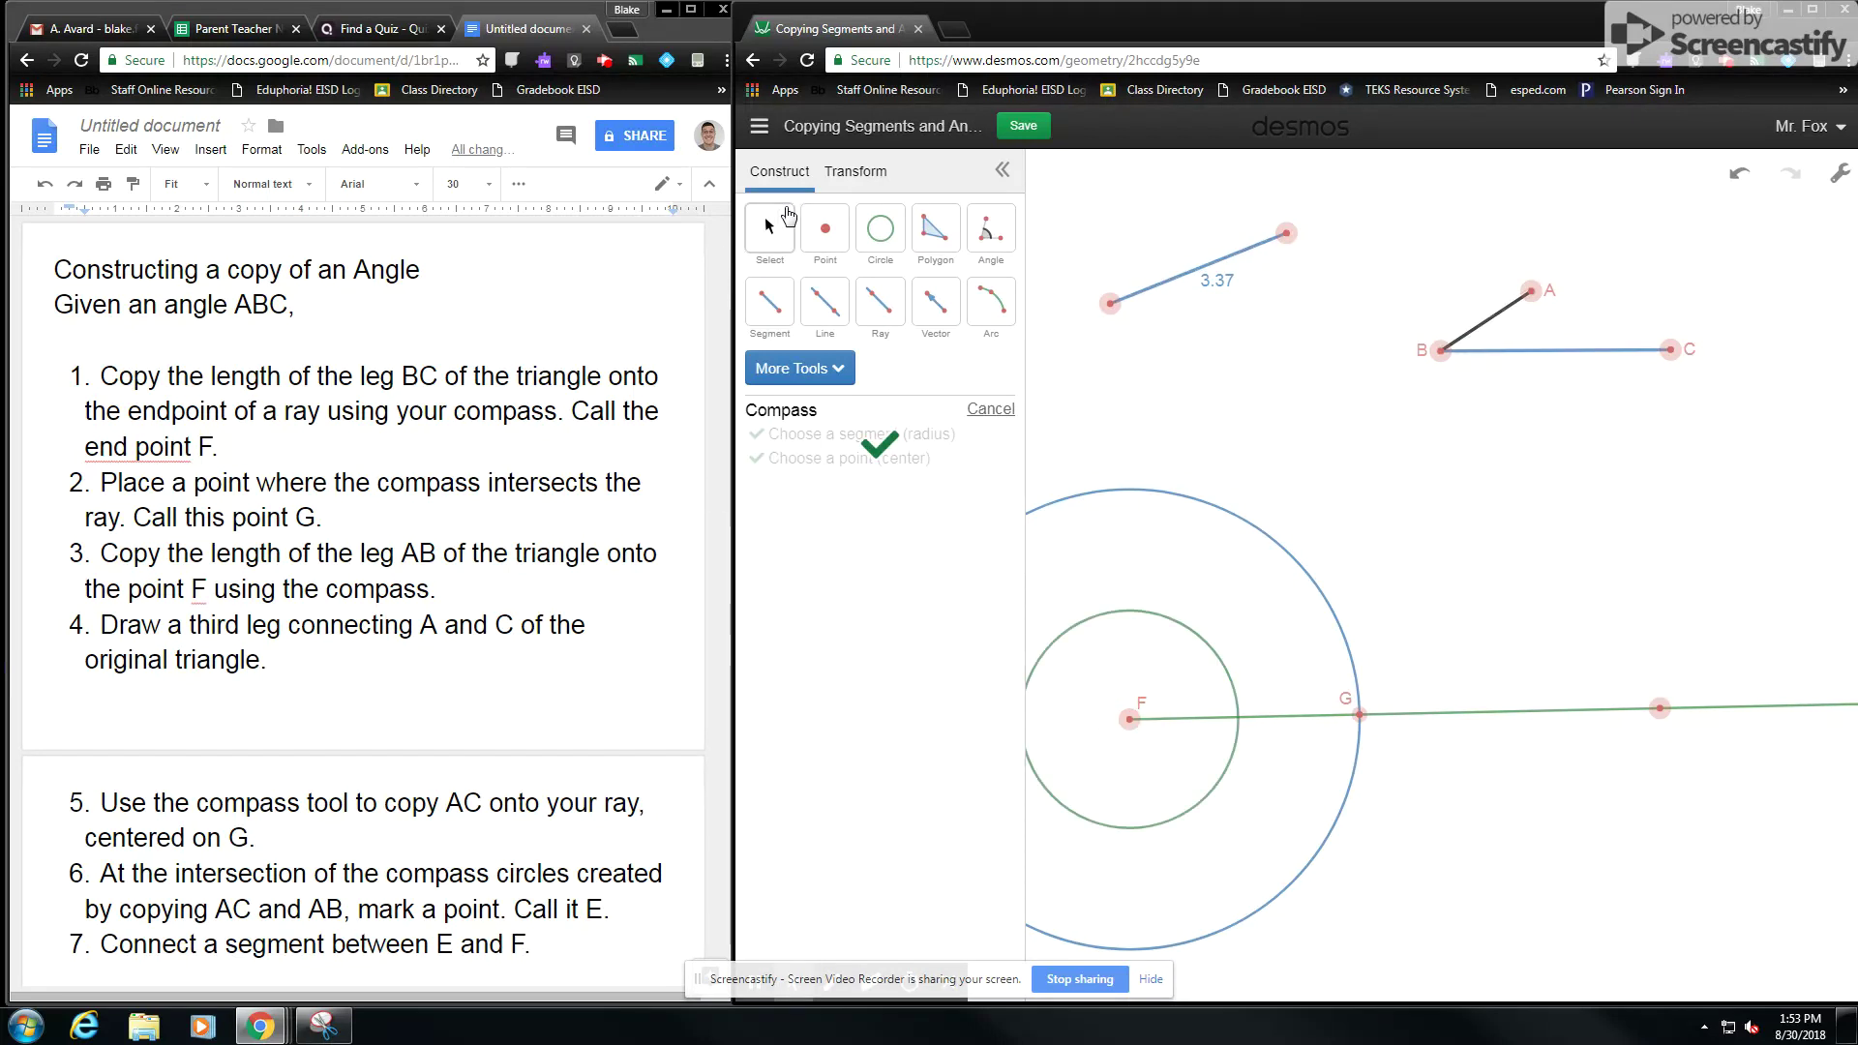
left_click(1185, 639)
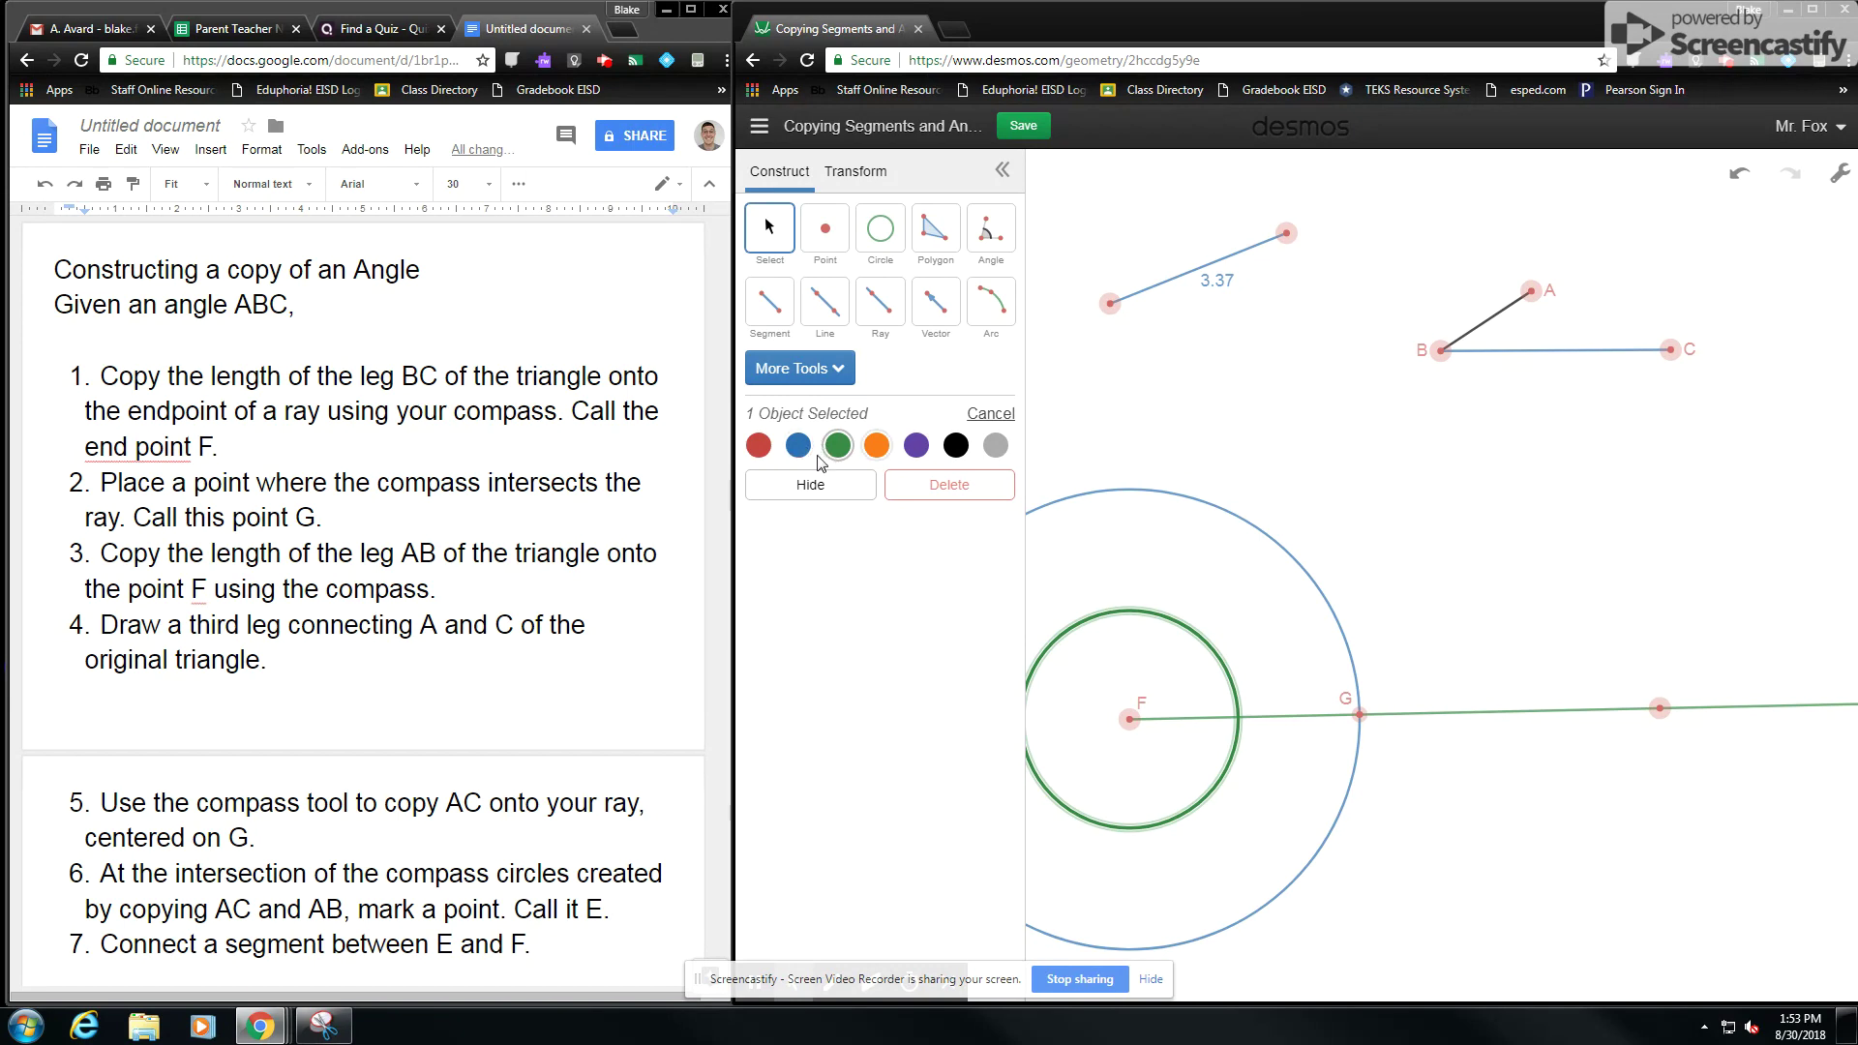
left_click(955, 447)
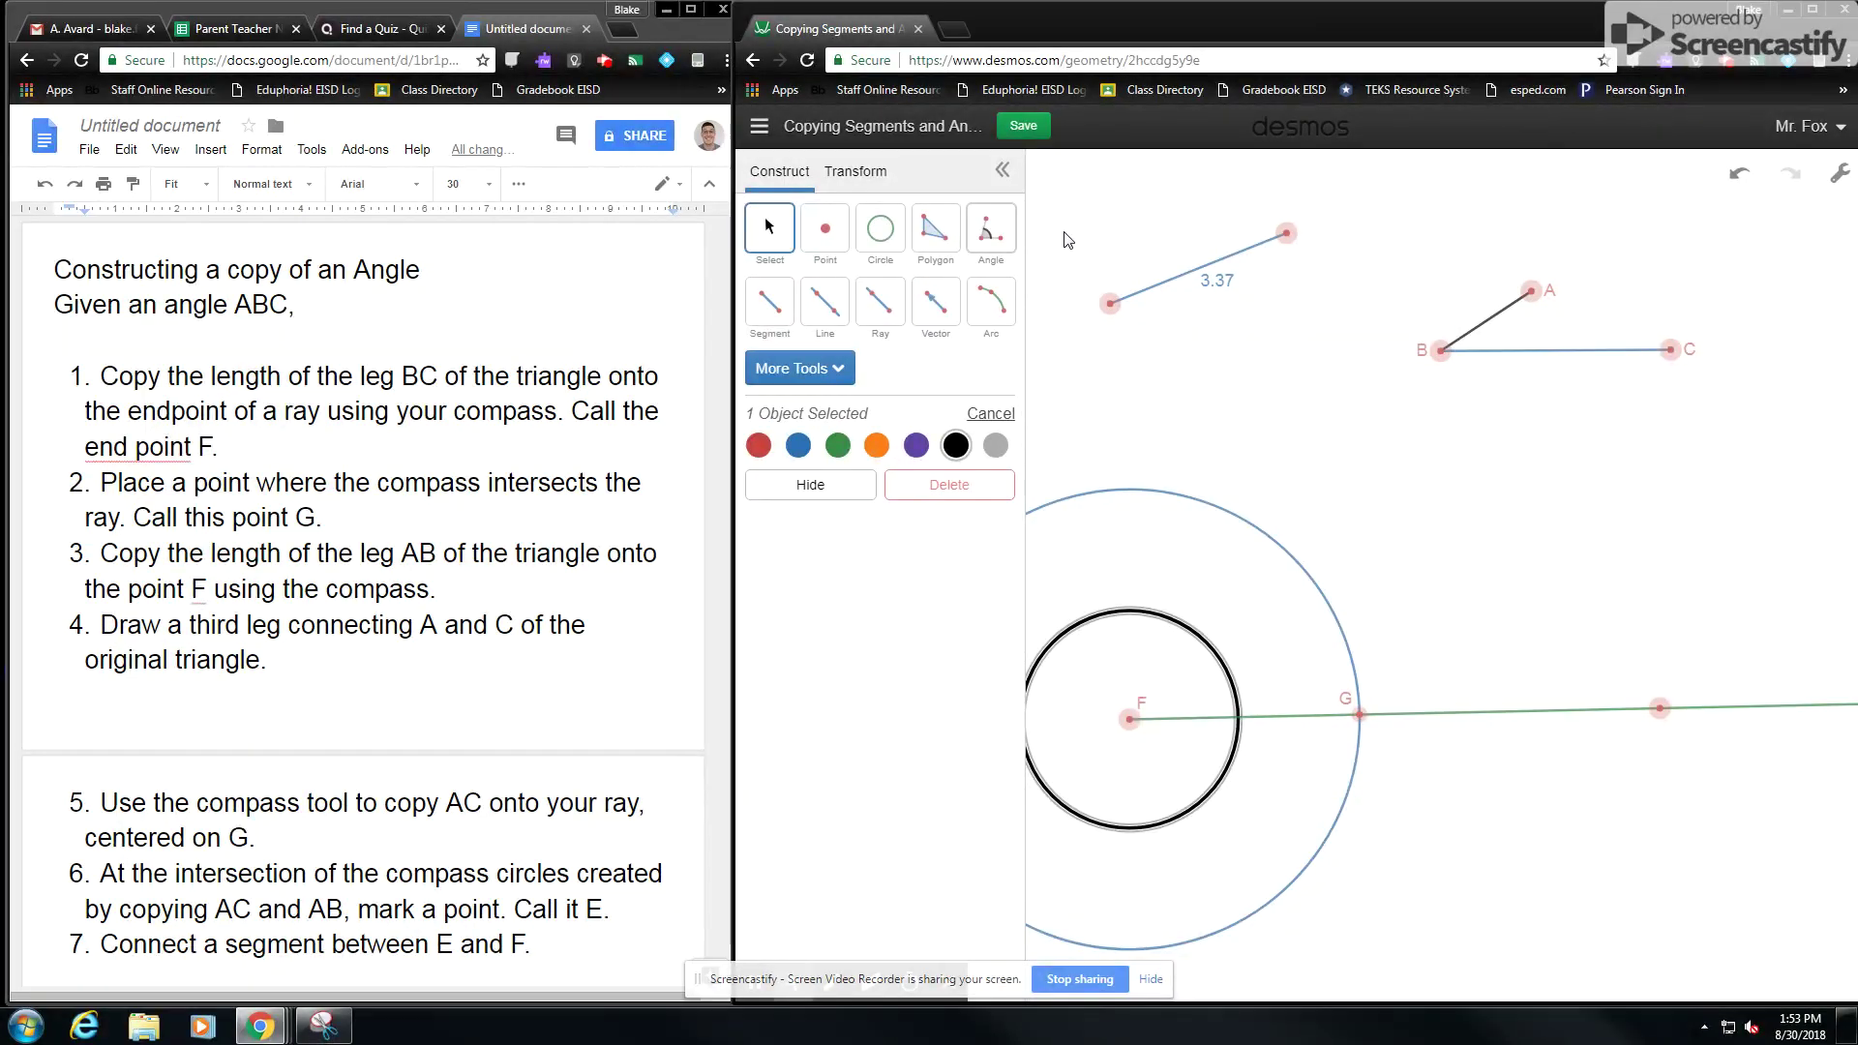
Draw segment AC from A to C and colour it red.
left_click(783, 331)
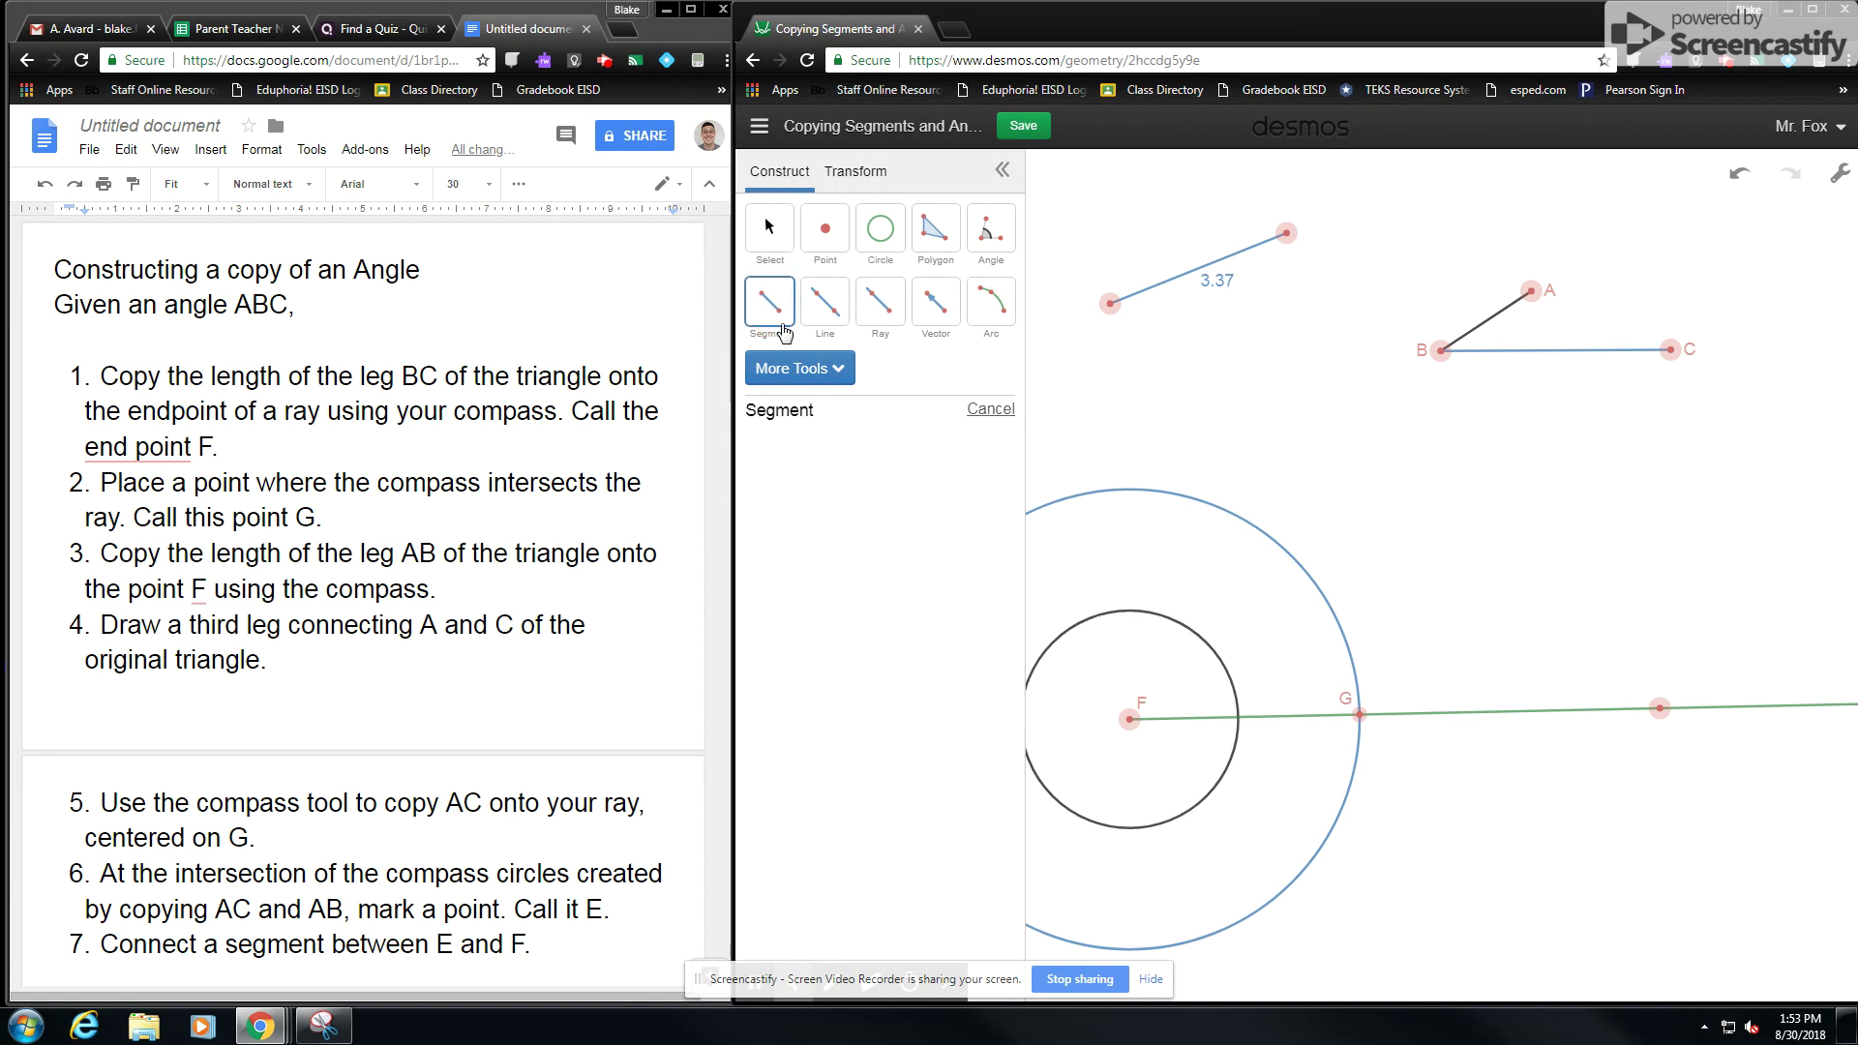
left_click(1531, 291)
left_click(1672, 351)
left_click(764, 222)
left_click(1579, 318)
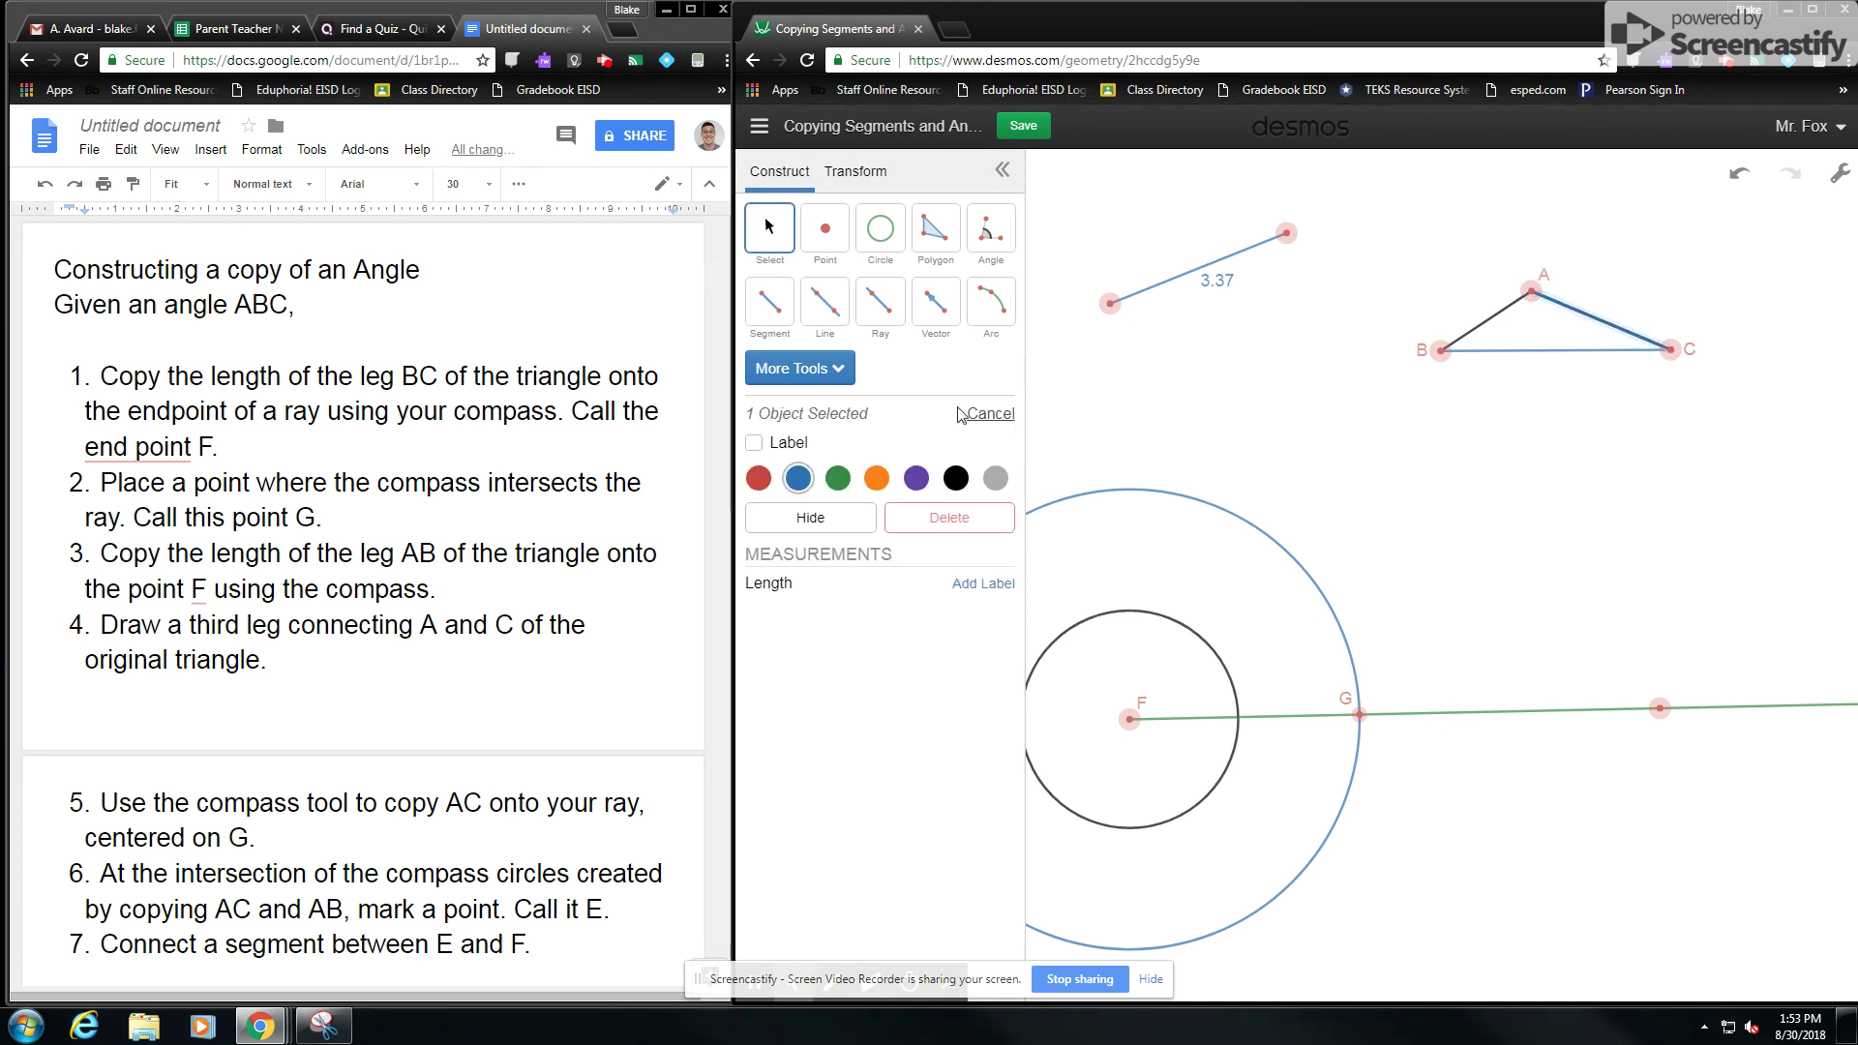
left_click(758, 478)
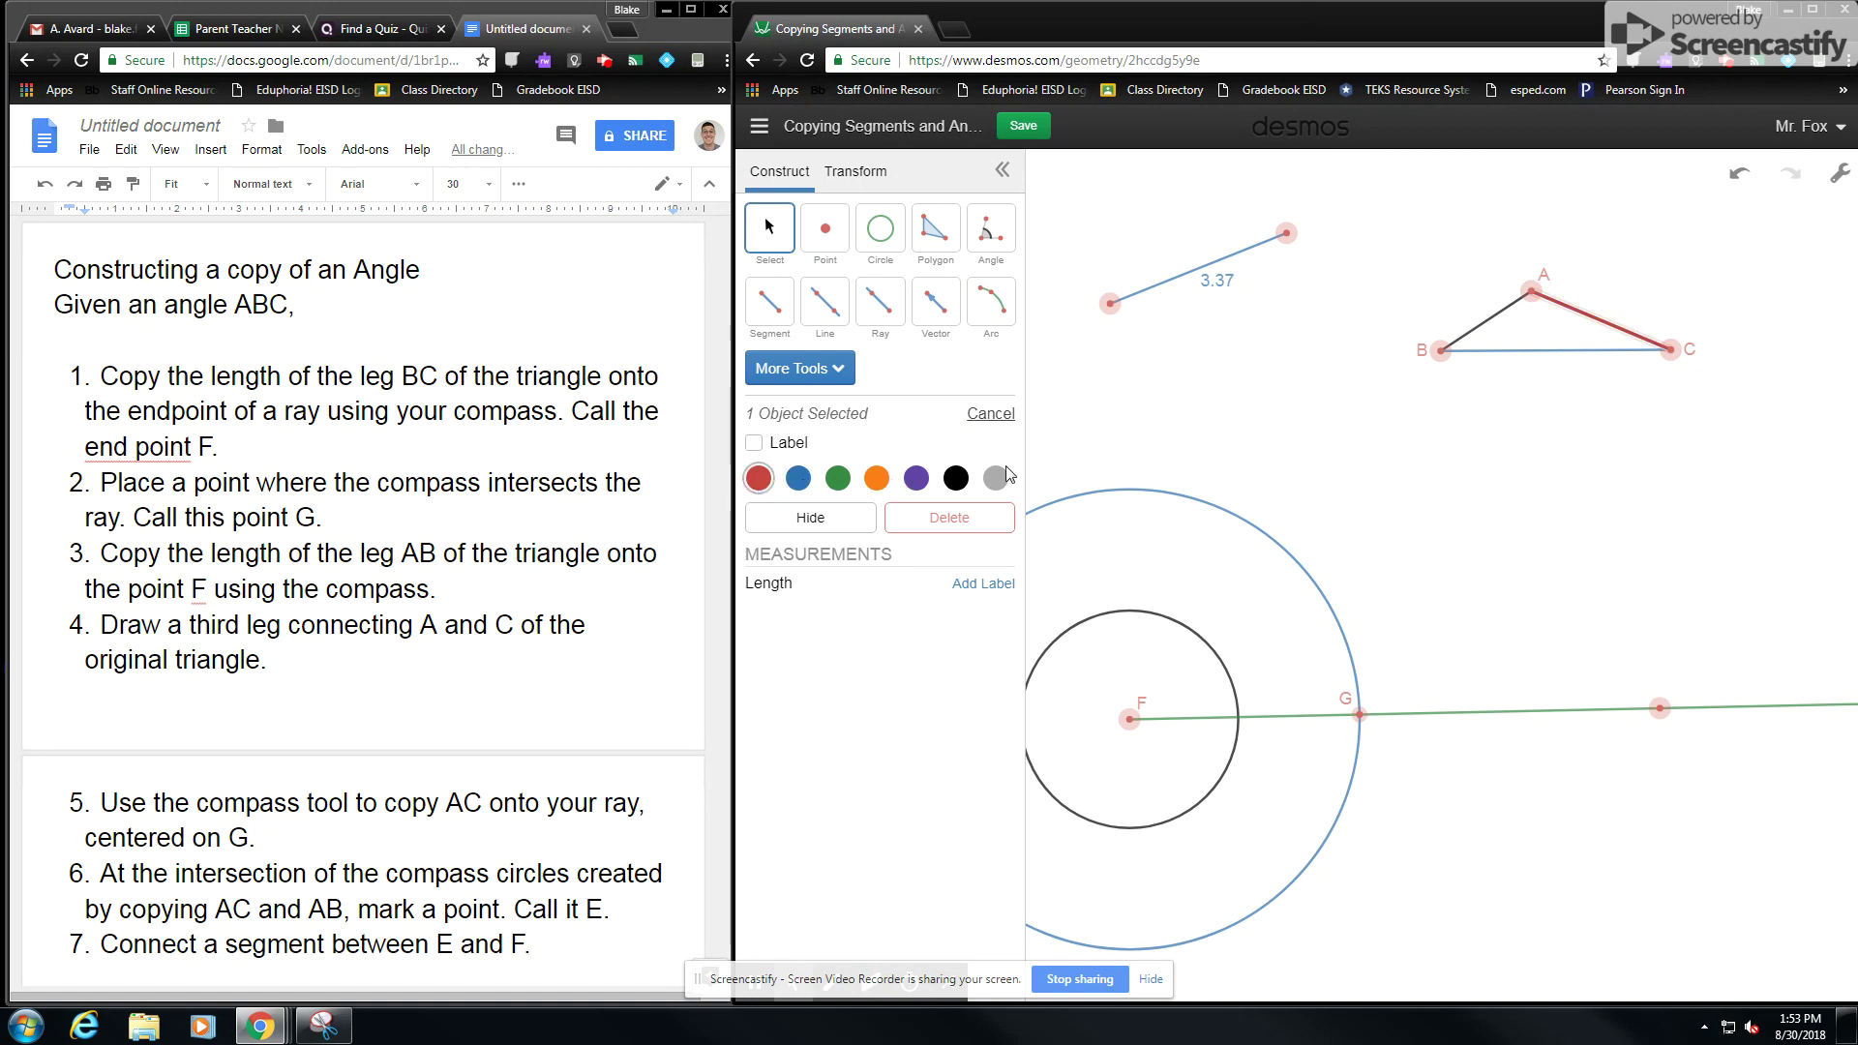
Draw a red compass circle of radius AC centred on G.
left_click(824, 366)
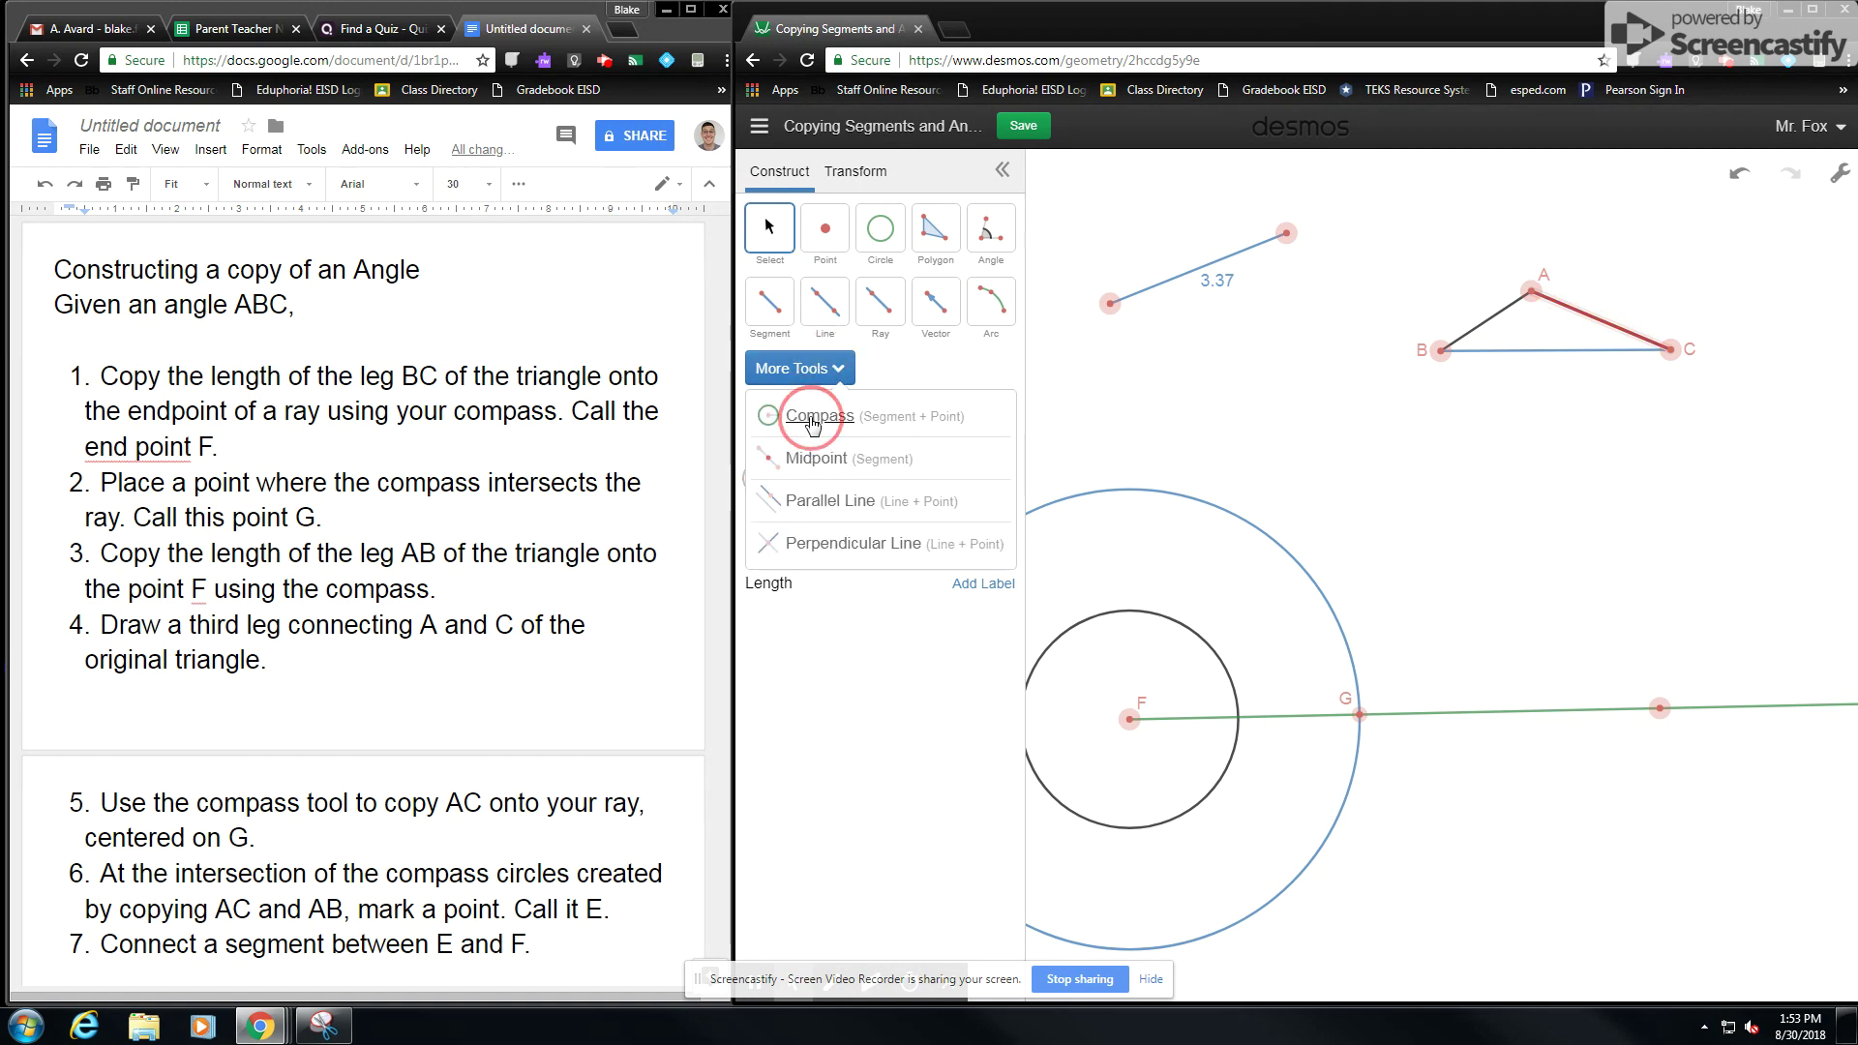
left_click(813, 419)
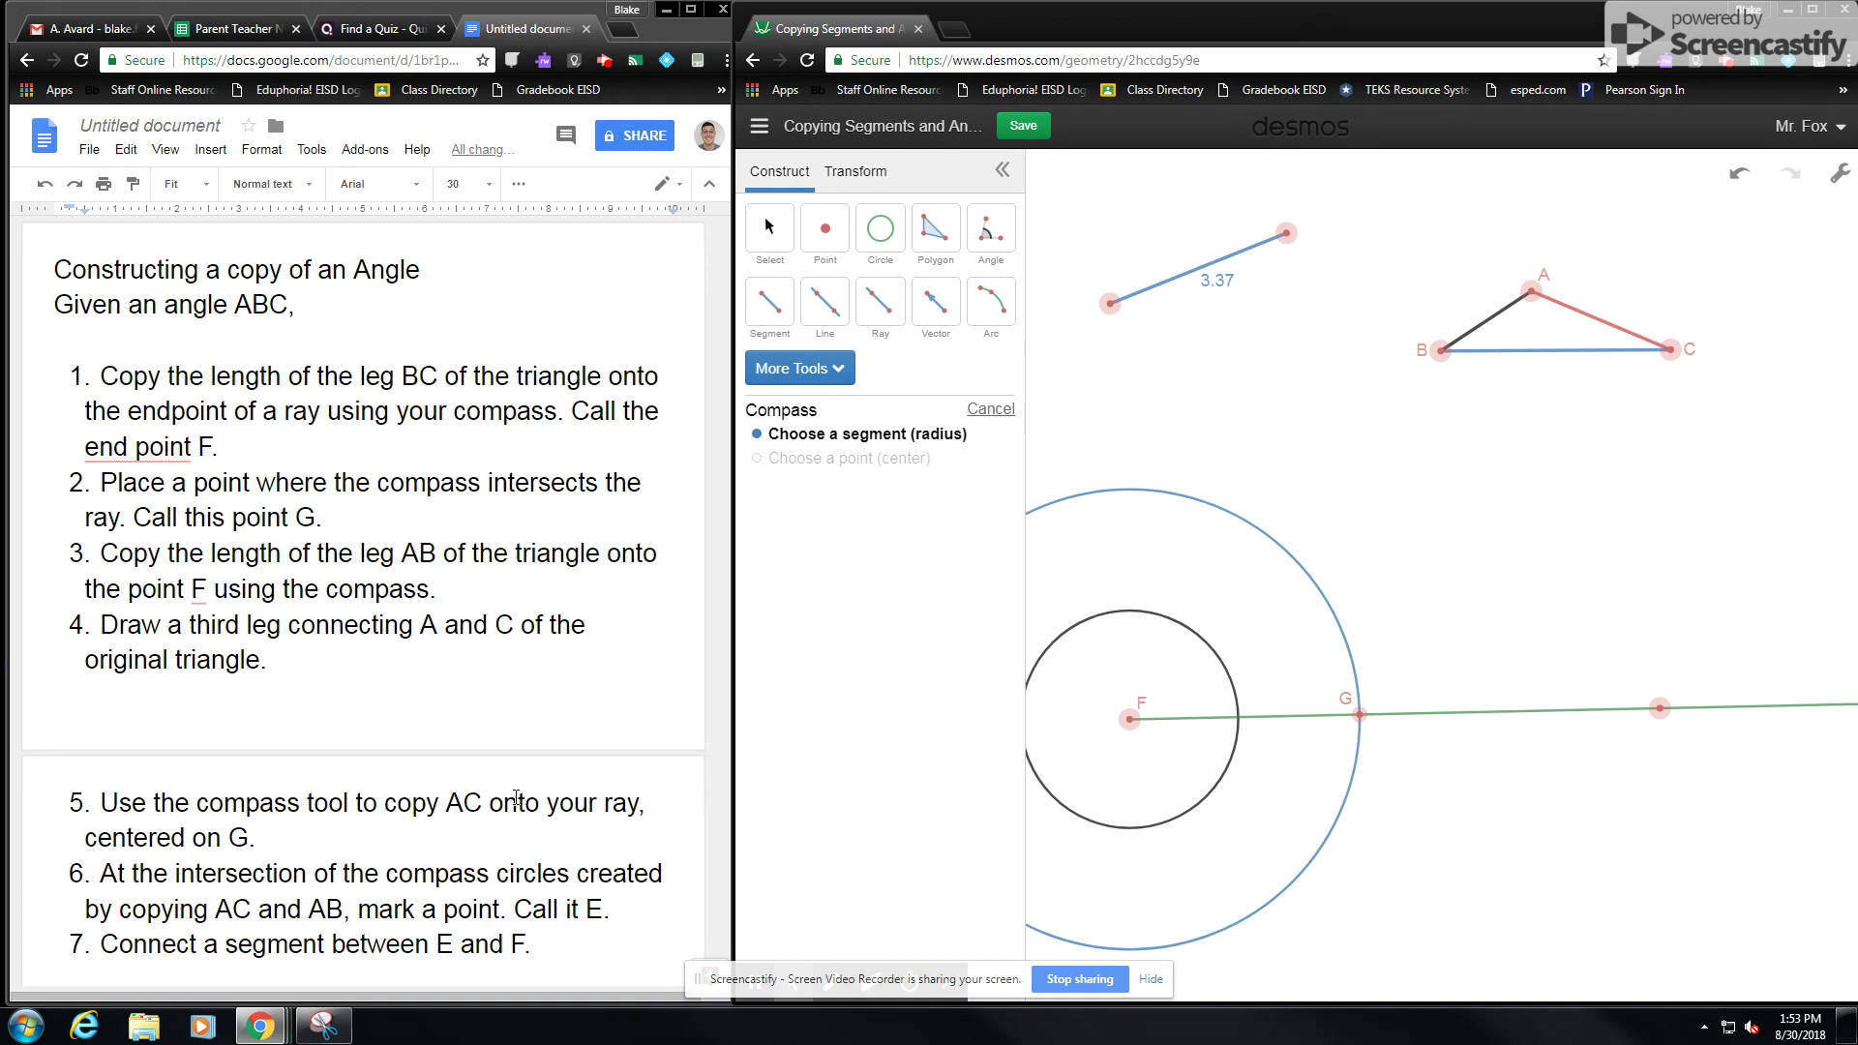
left_click(1611, 324)
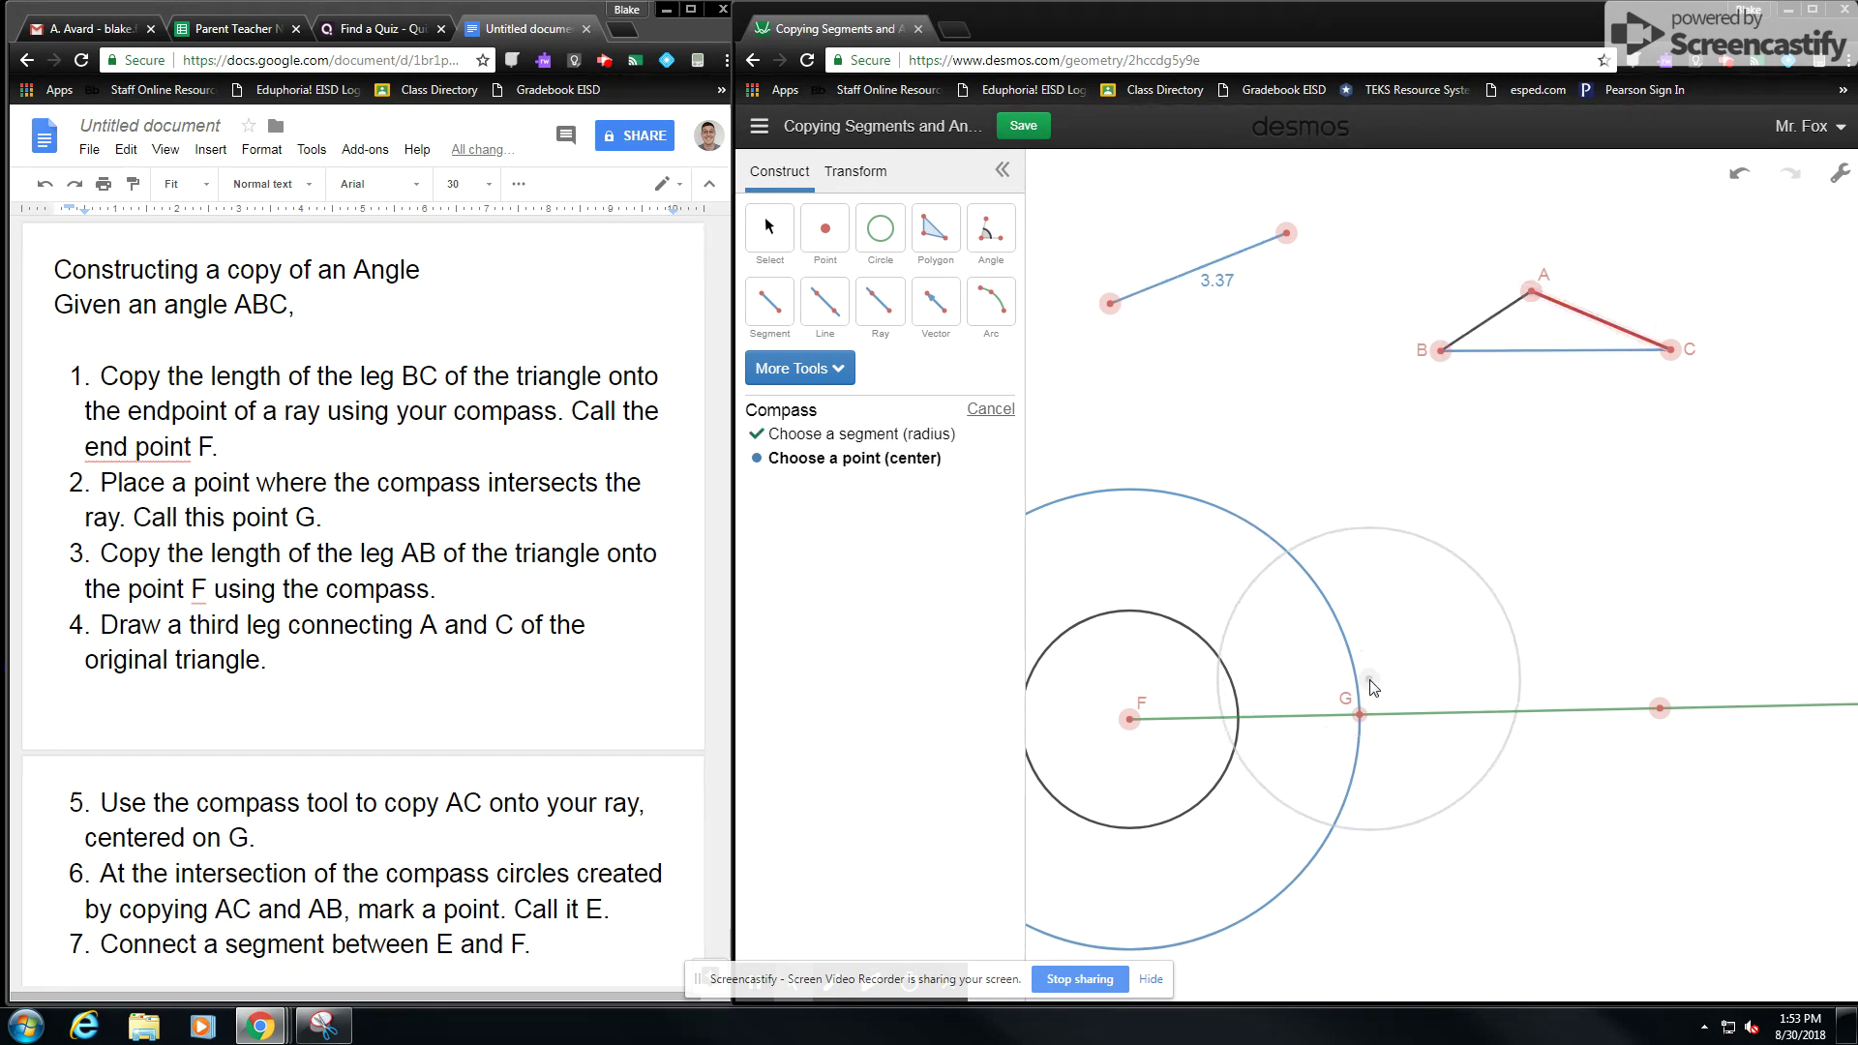
left_click(1359, 716)
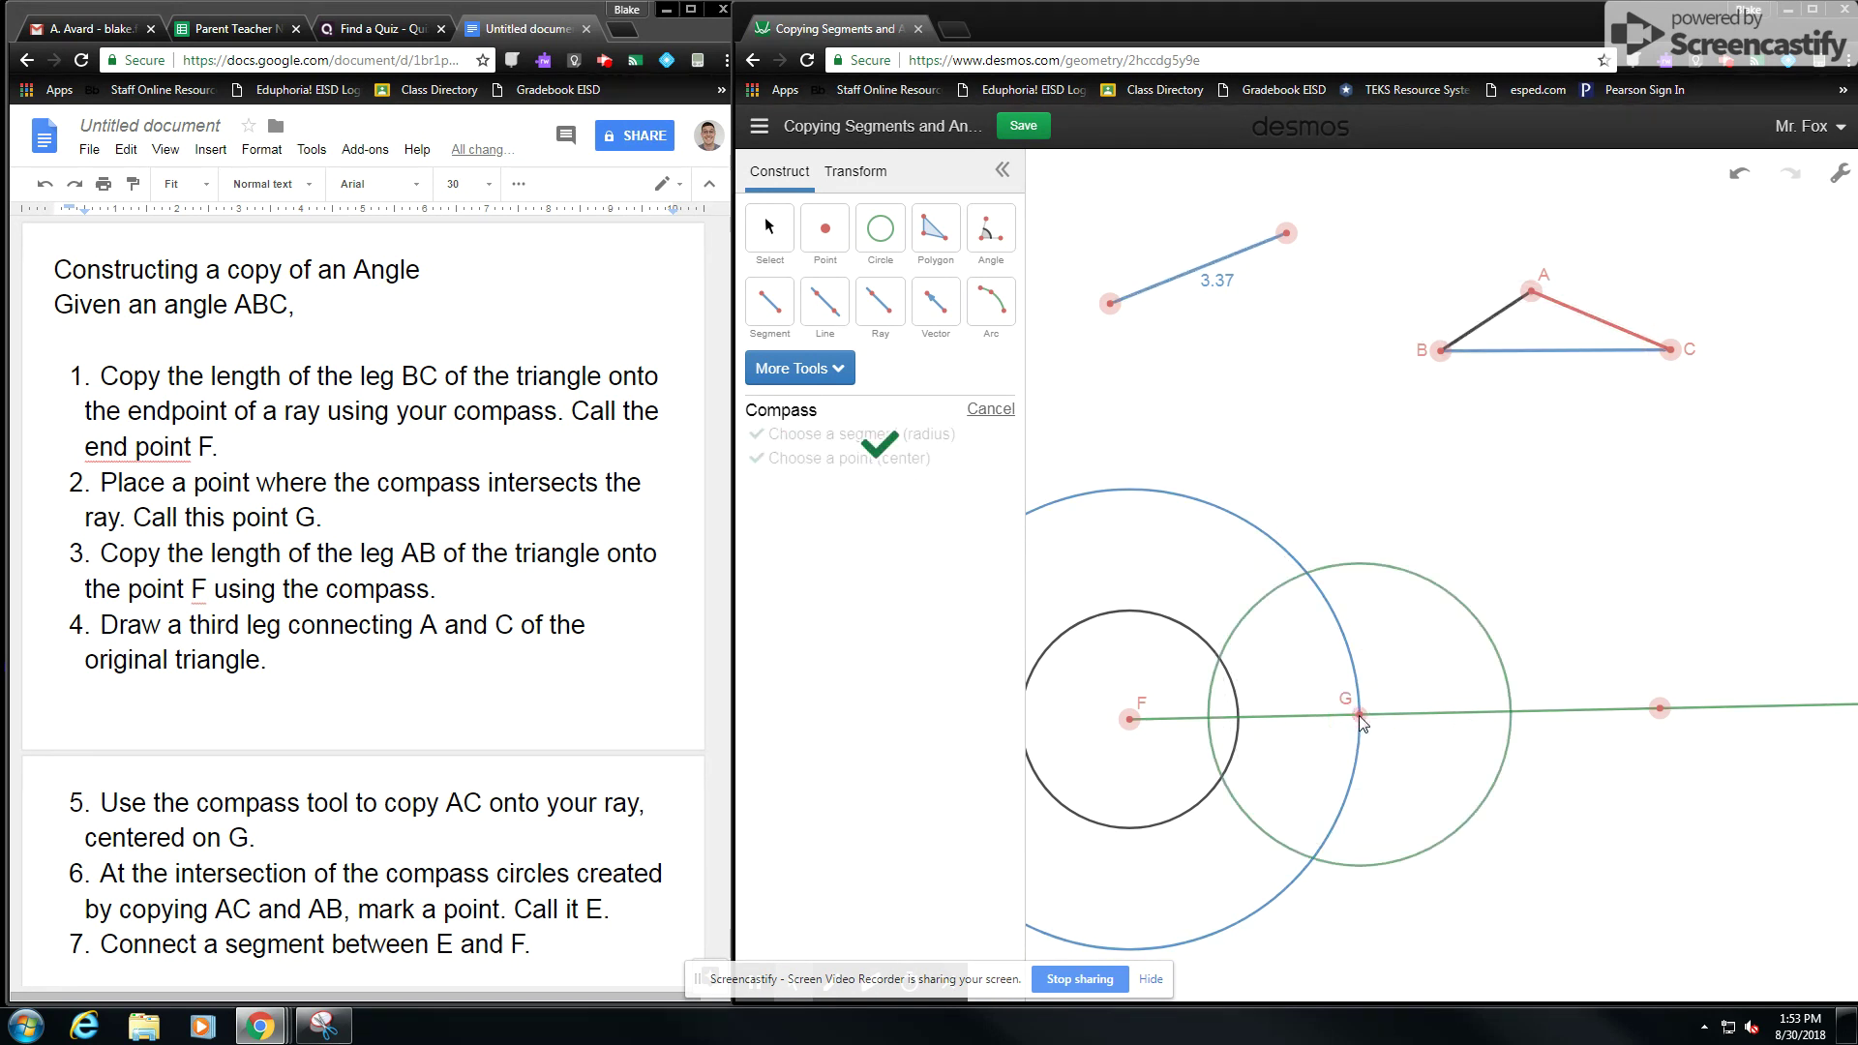
left_click(770, 230)
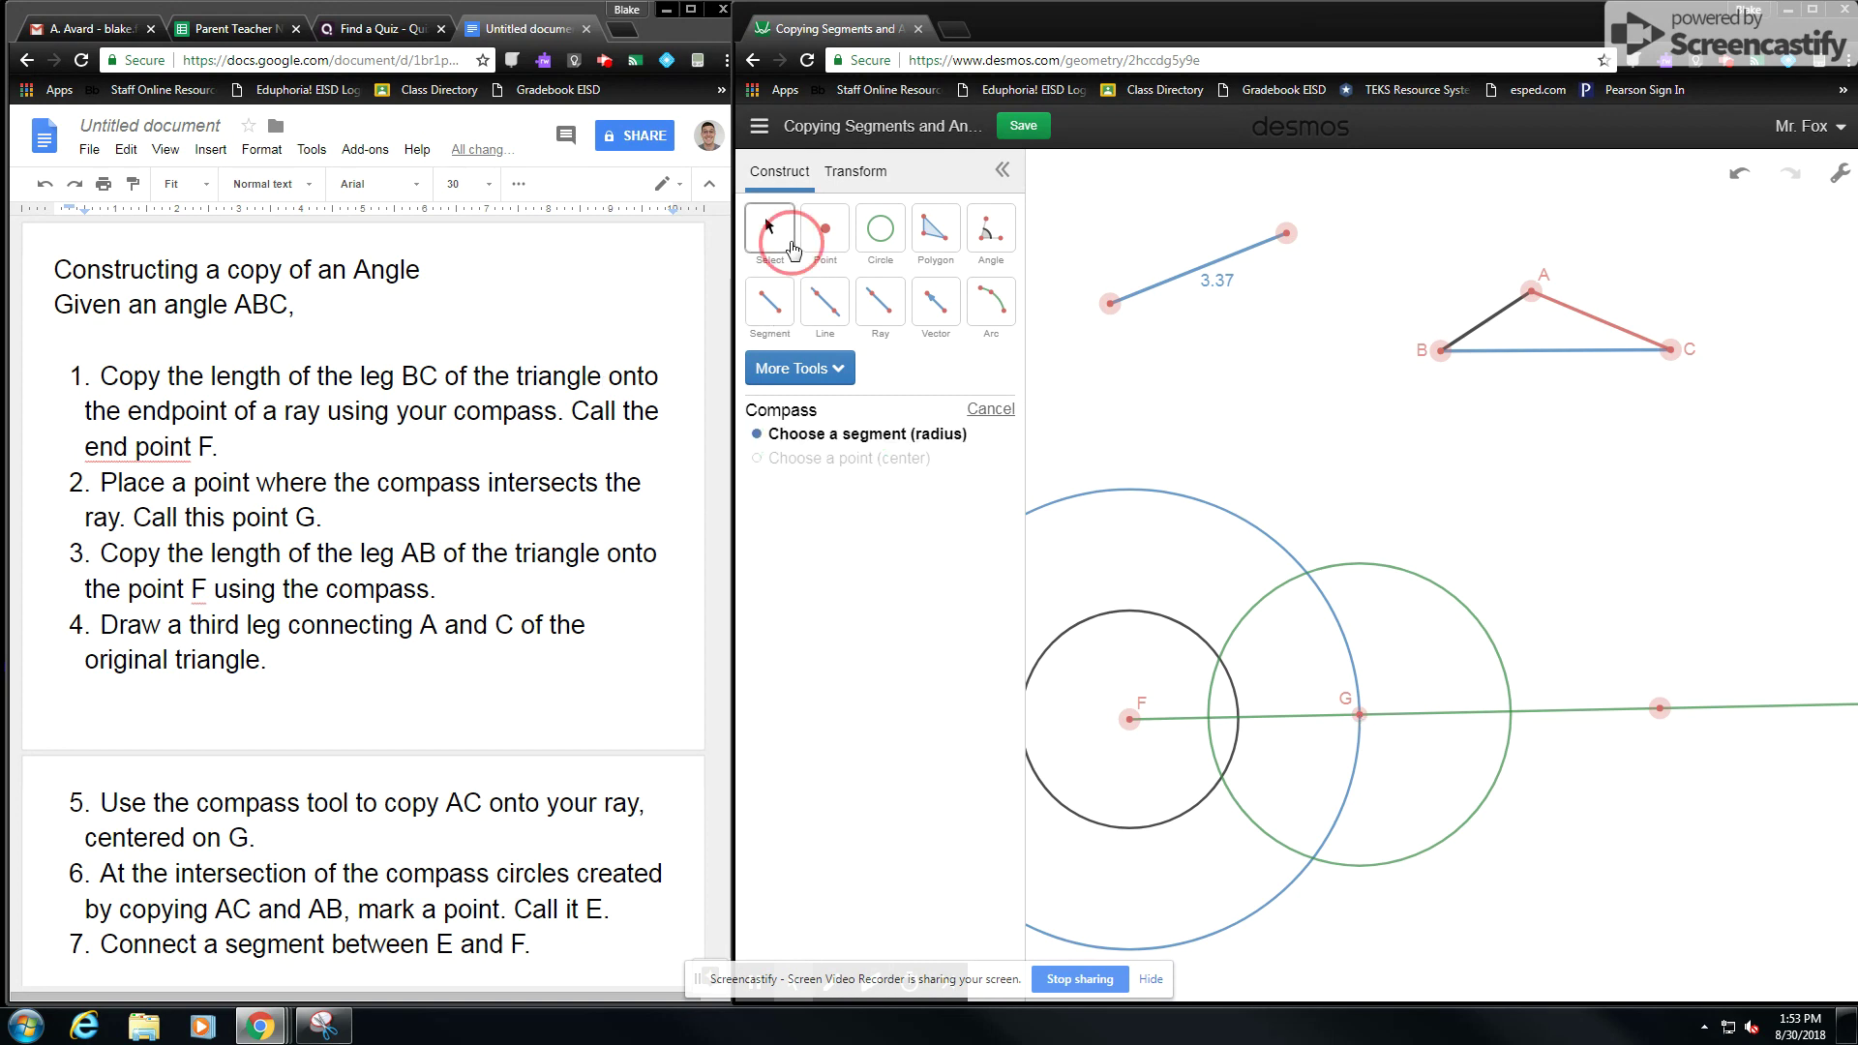
left_click(1432, 582)
left_click(759, 445)
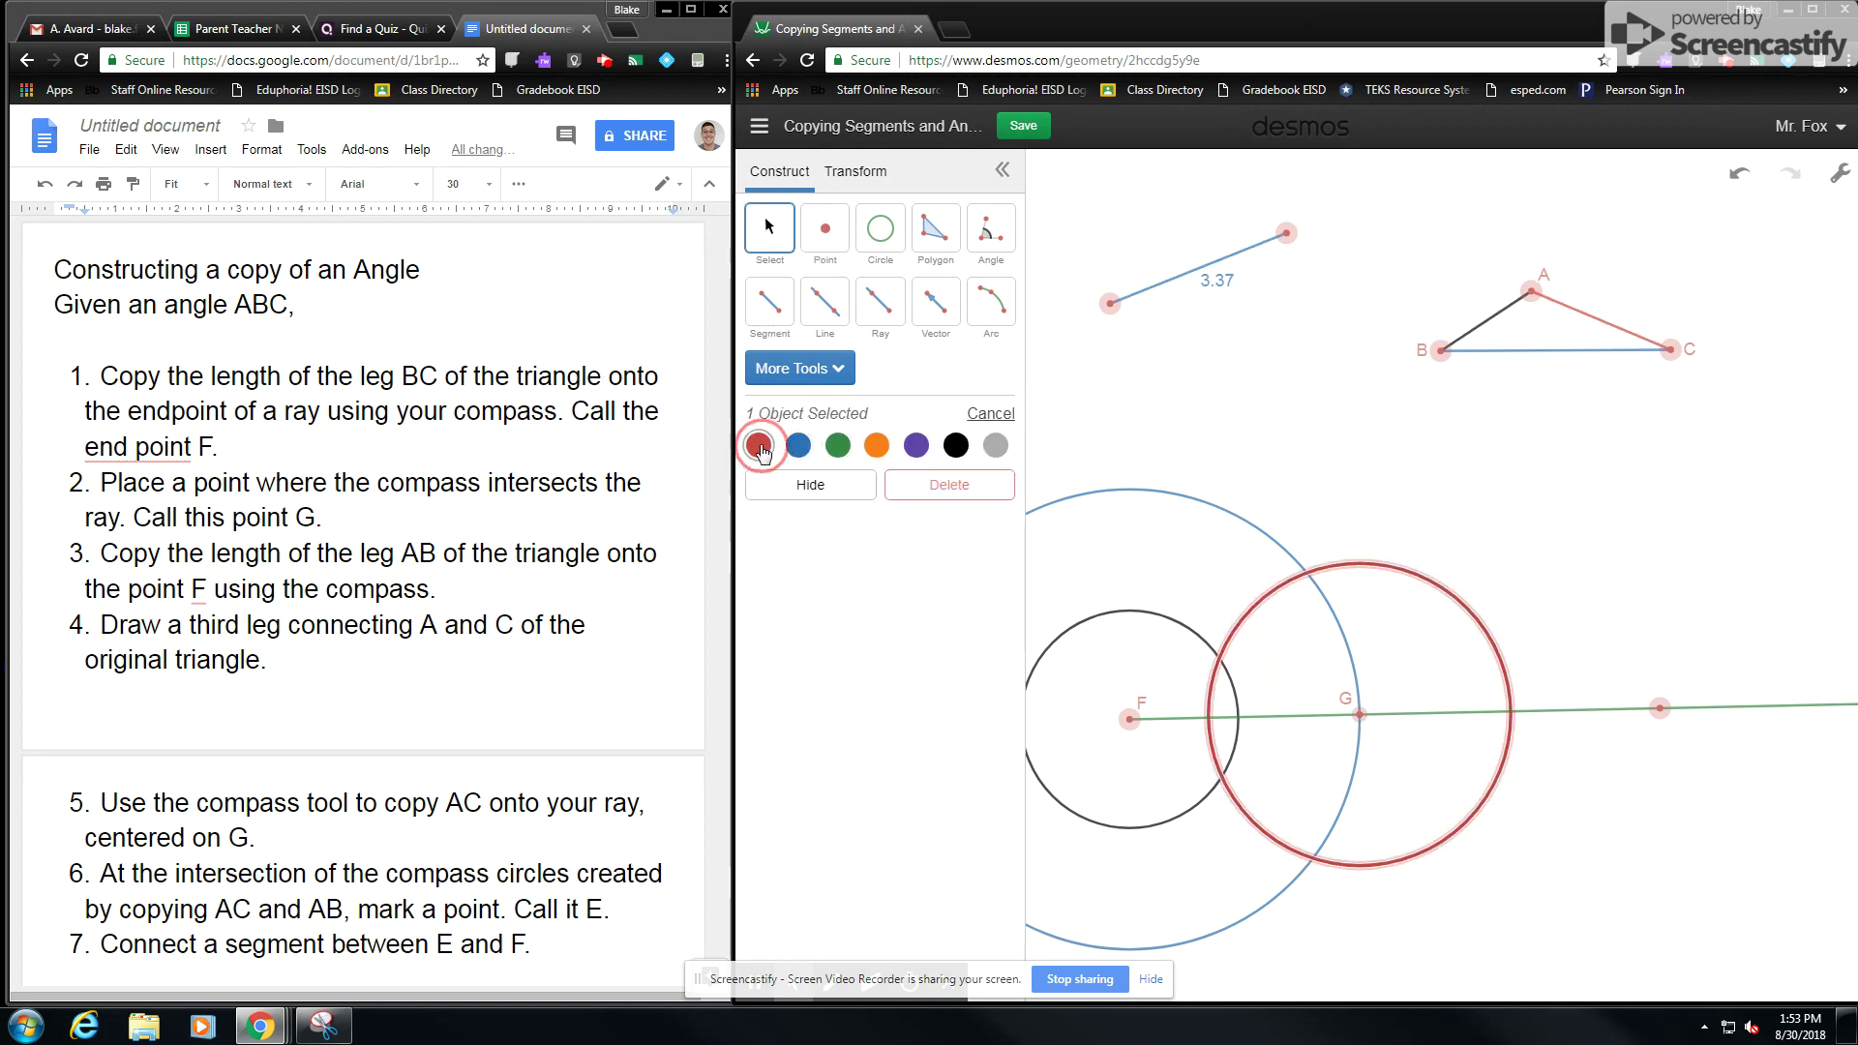
Place a point at the black and red circles' intersection and label it E.
left_click(826, 230)
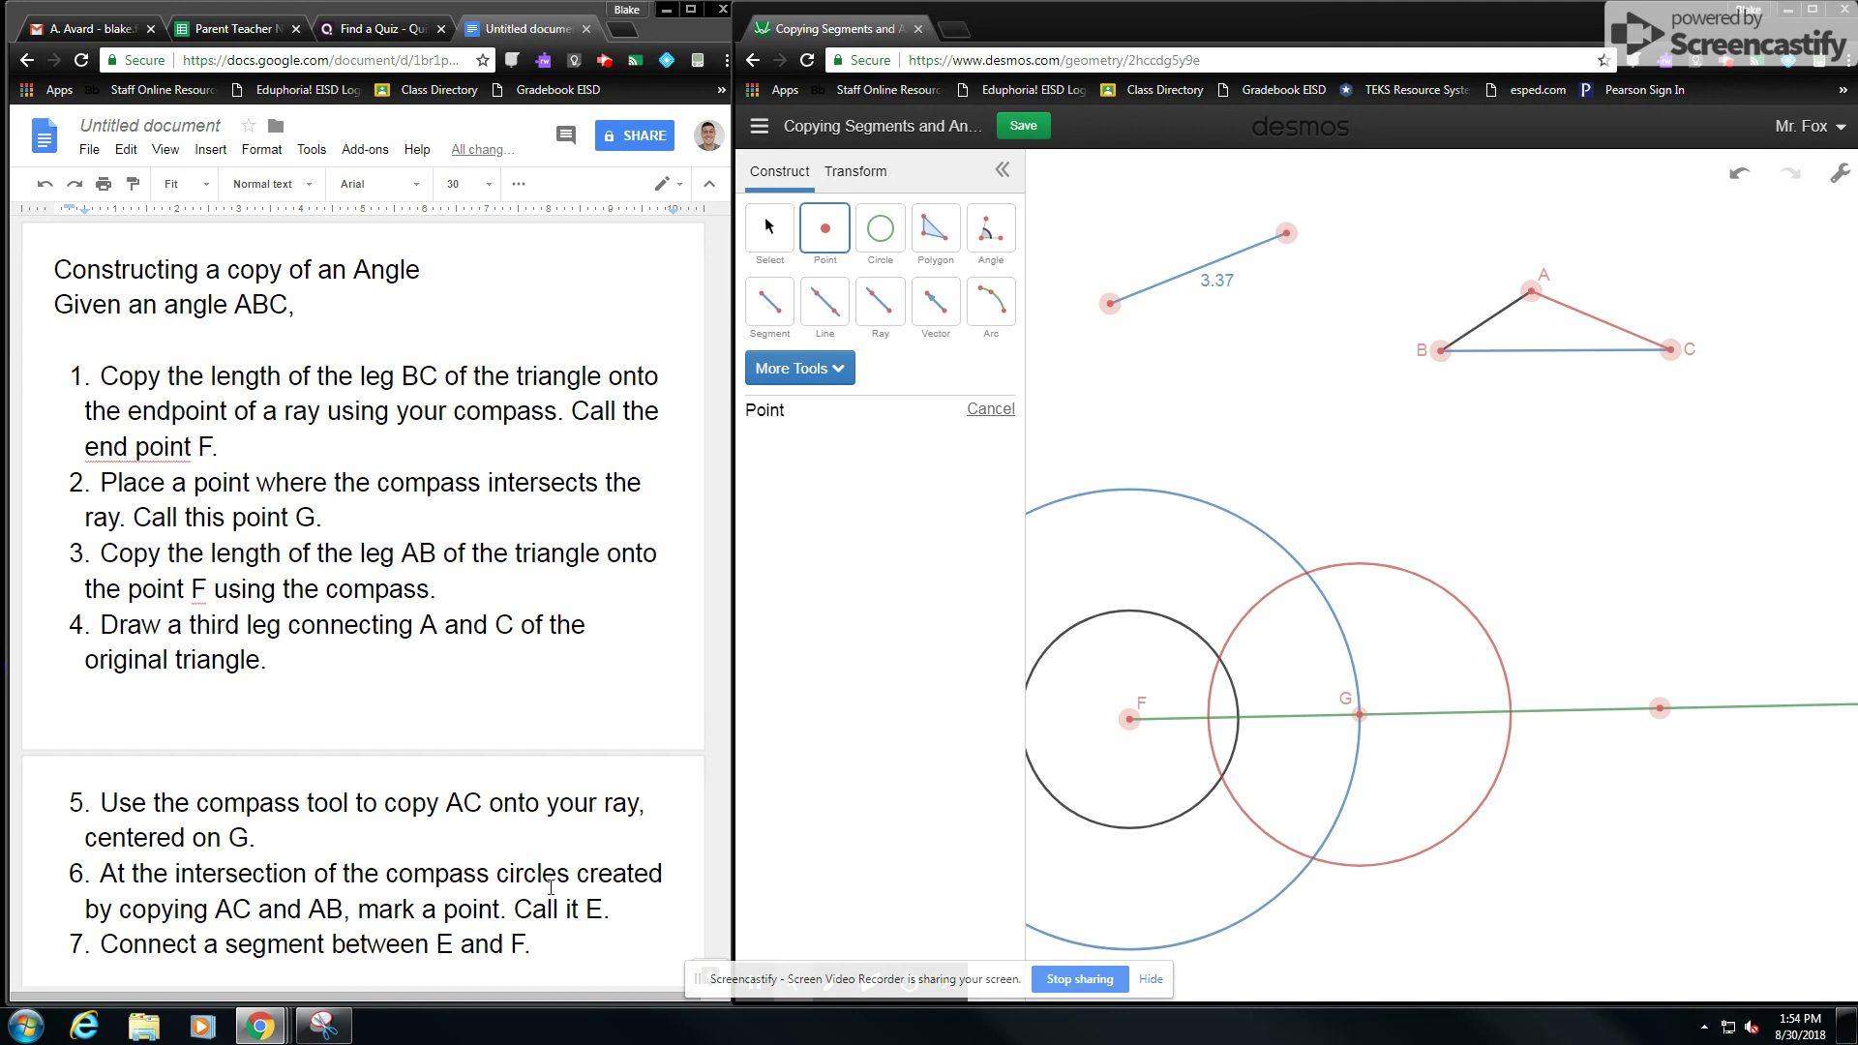
left_click(1221, 660)
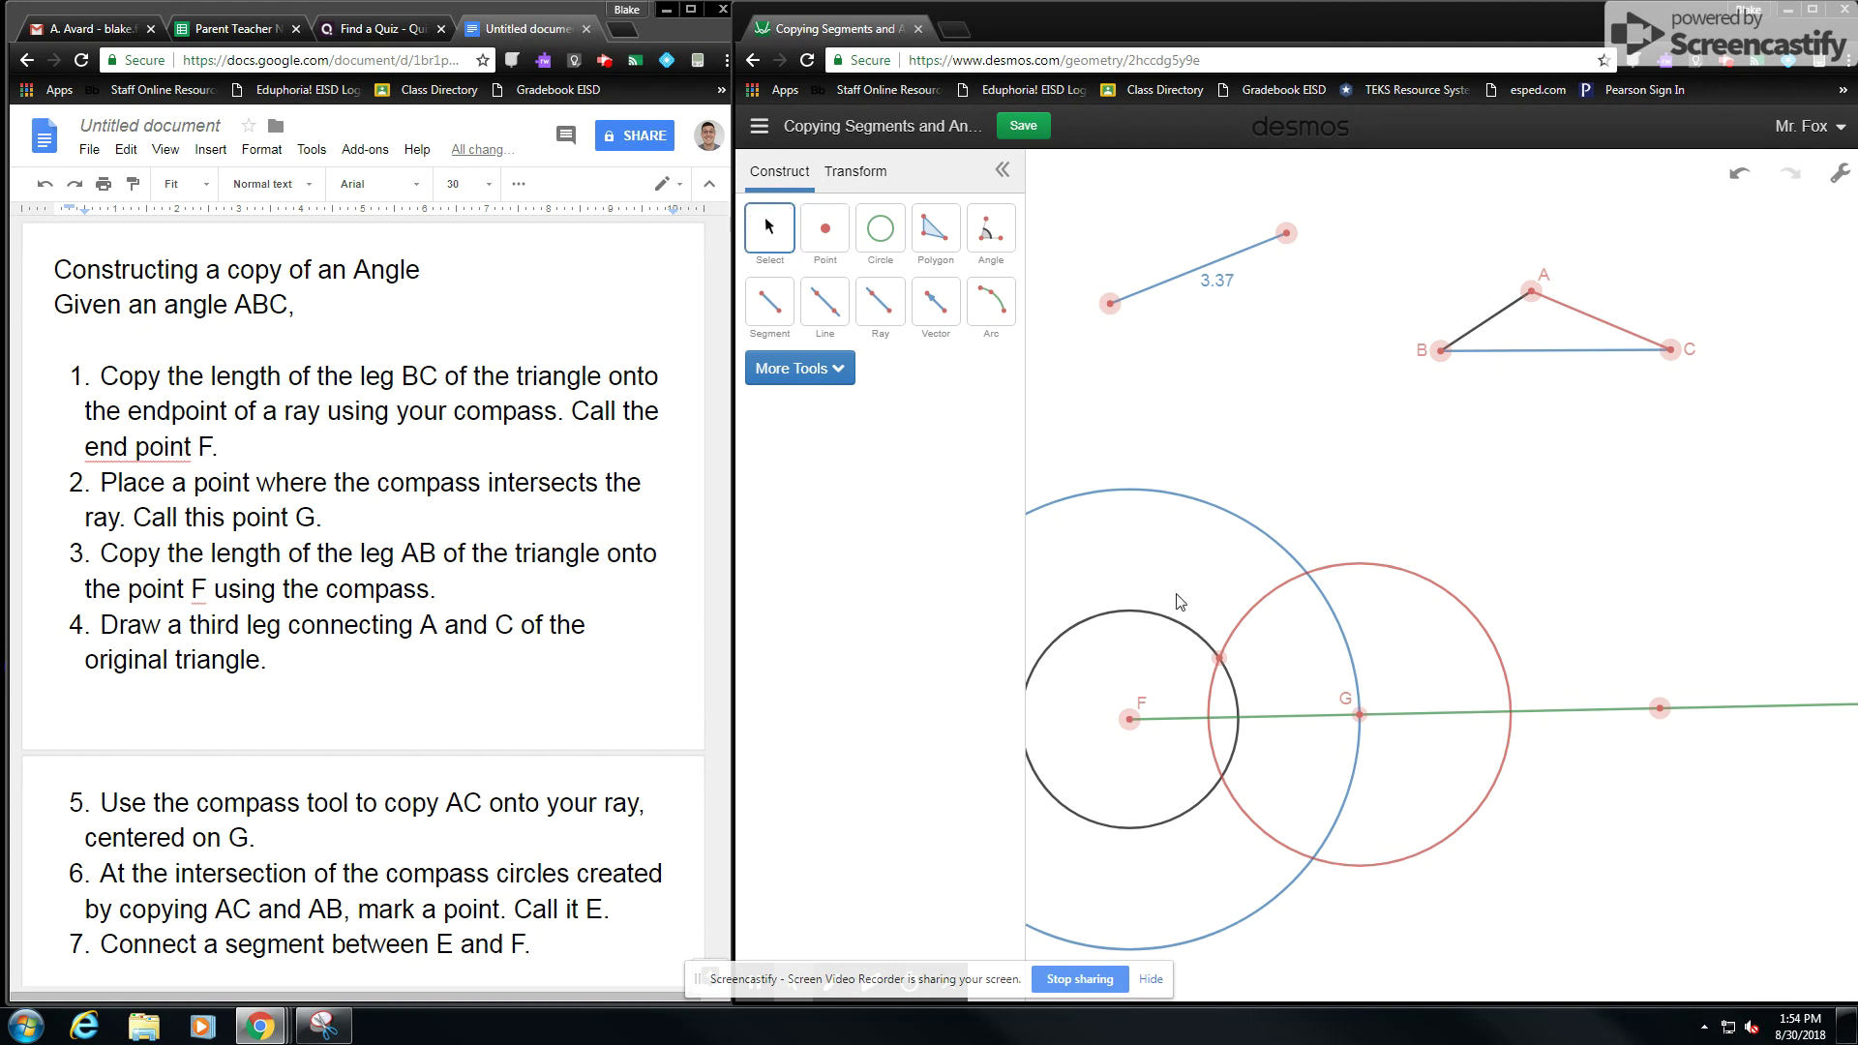
left_click(1219, 658)
left_click(755, 443)
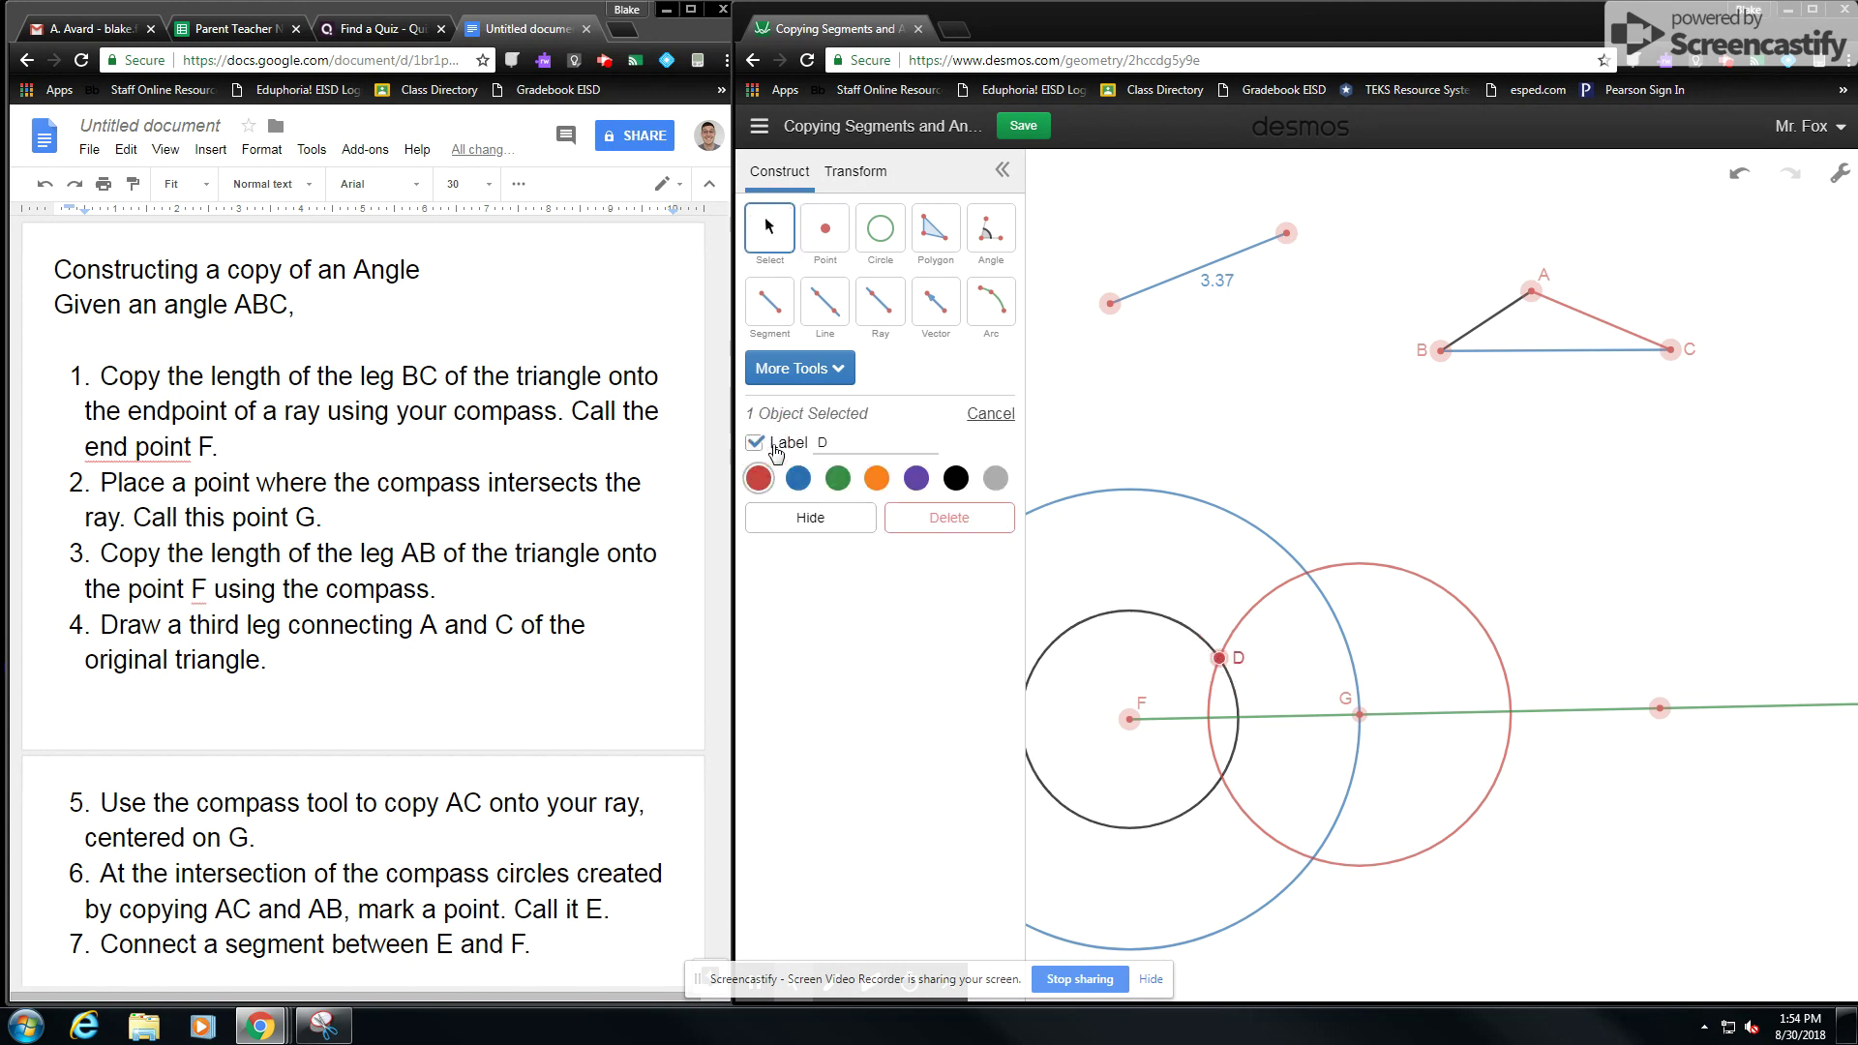
key("BackSpace")
type("E")
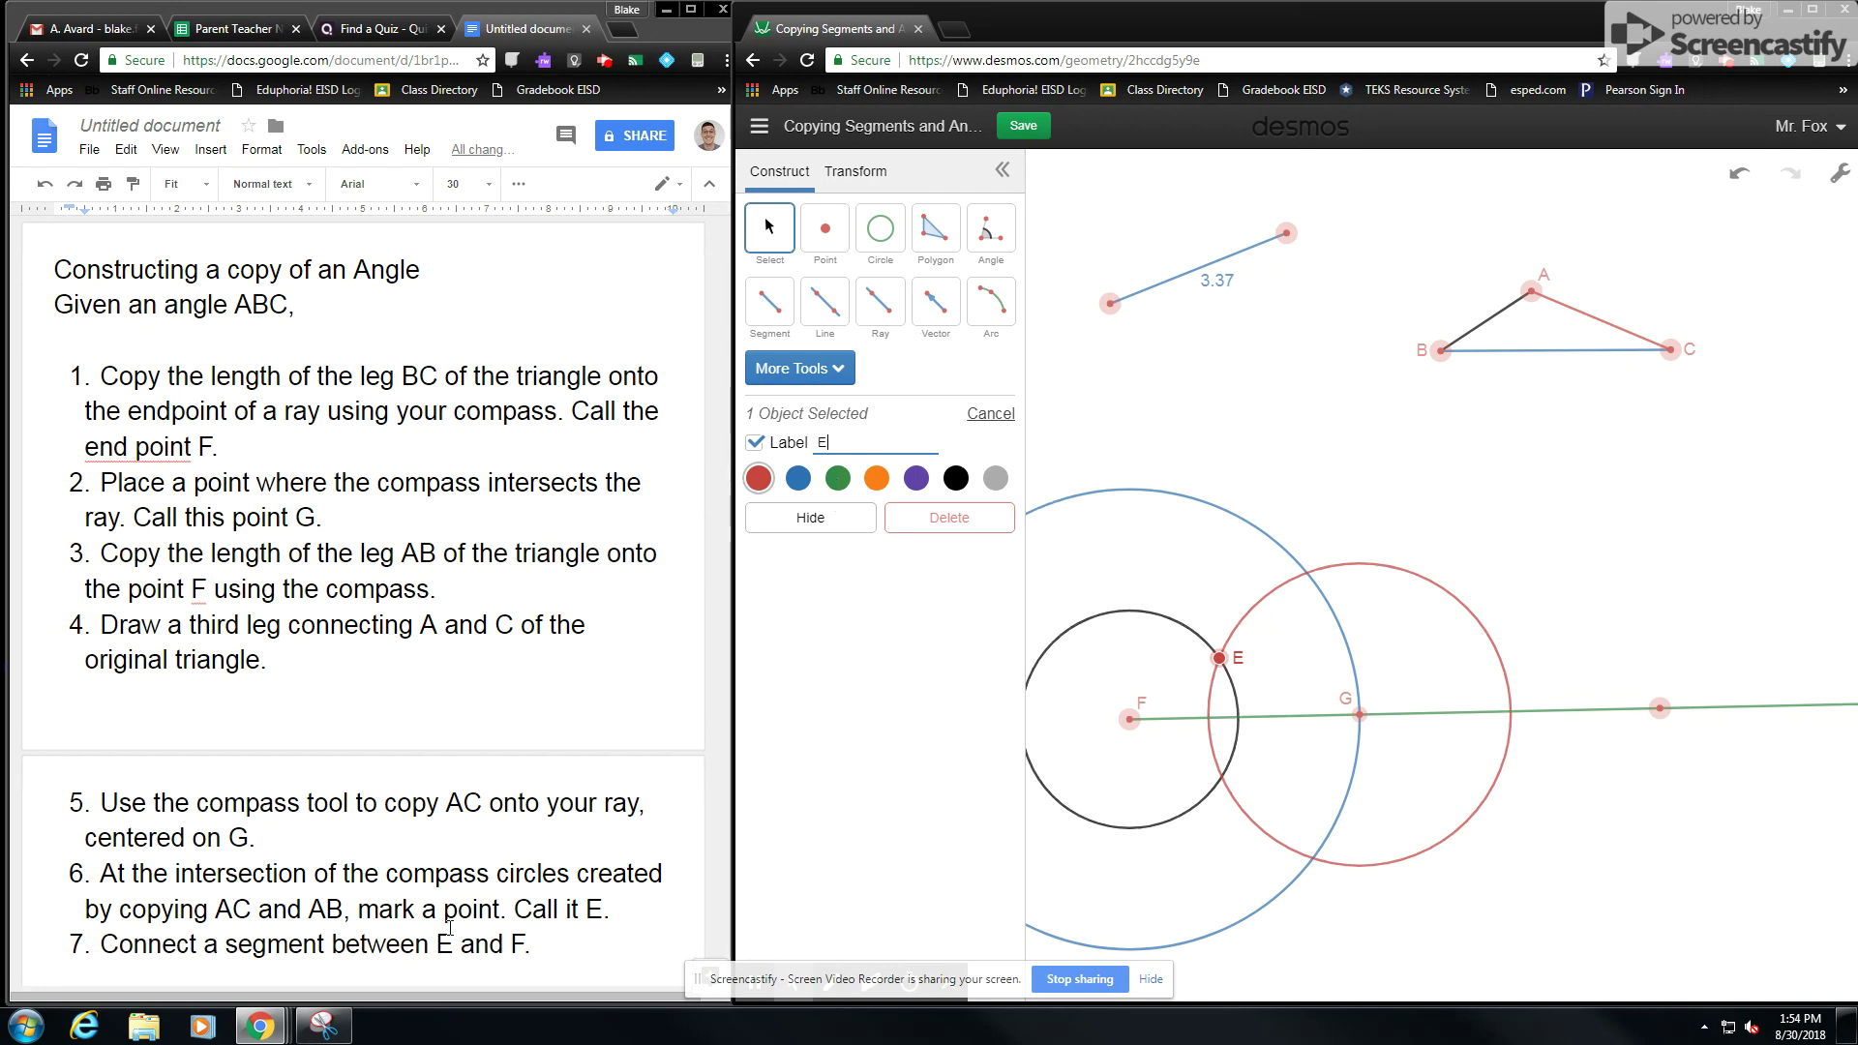
Draw segment FE from F to E and colour it green.
left_click(770, 302)
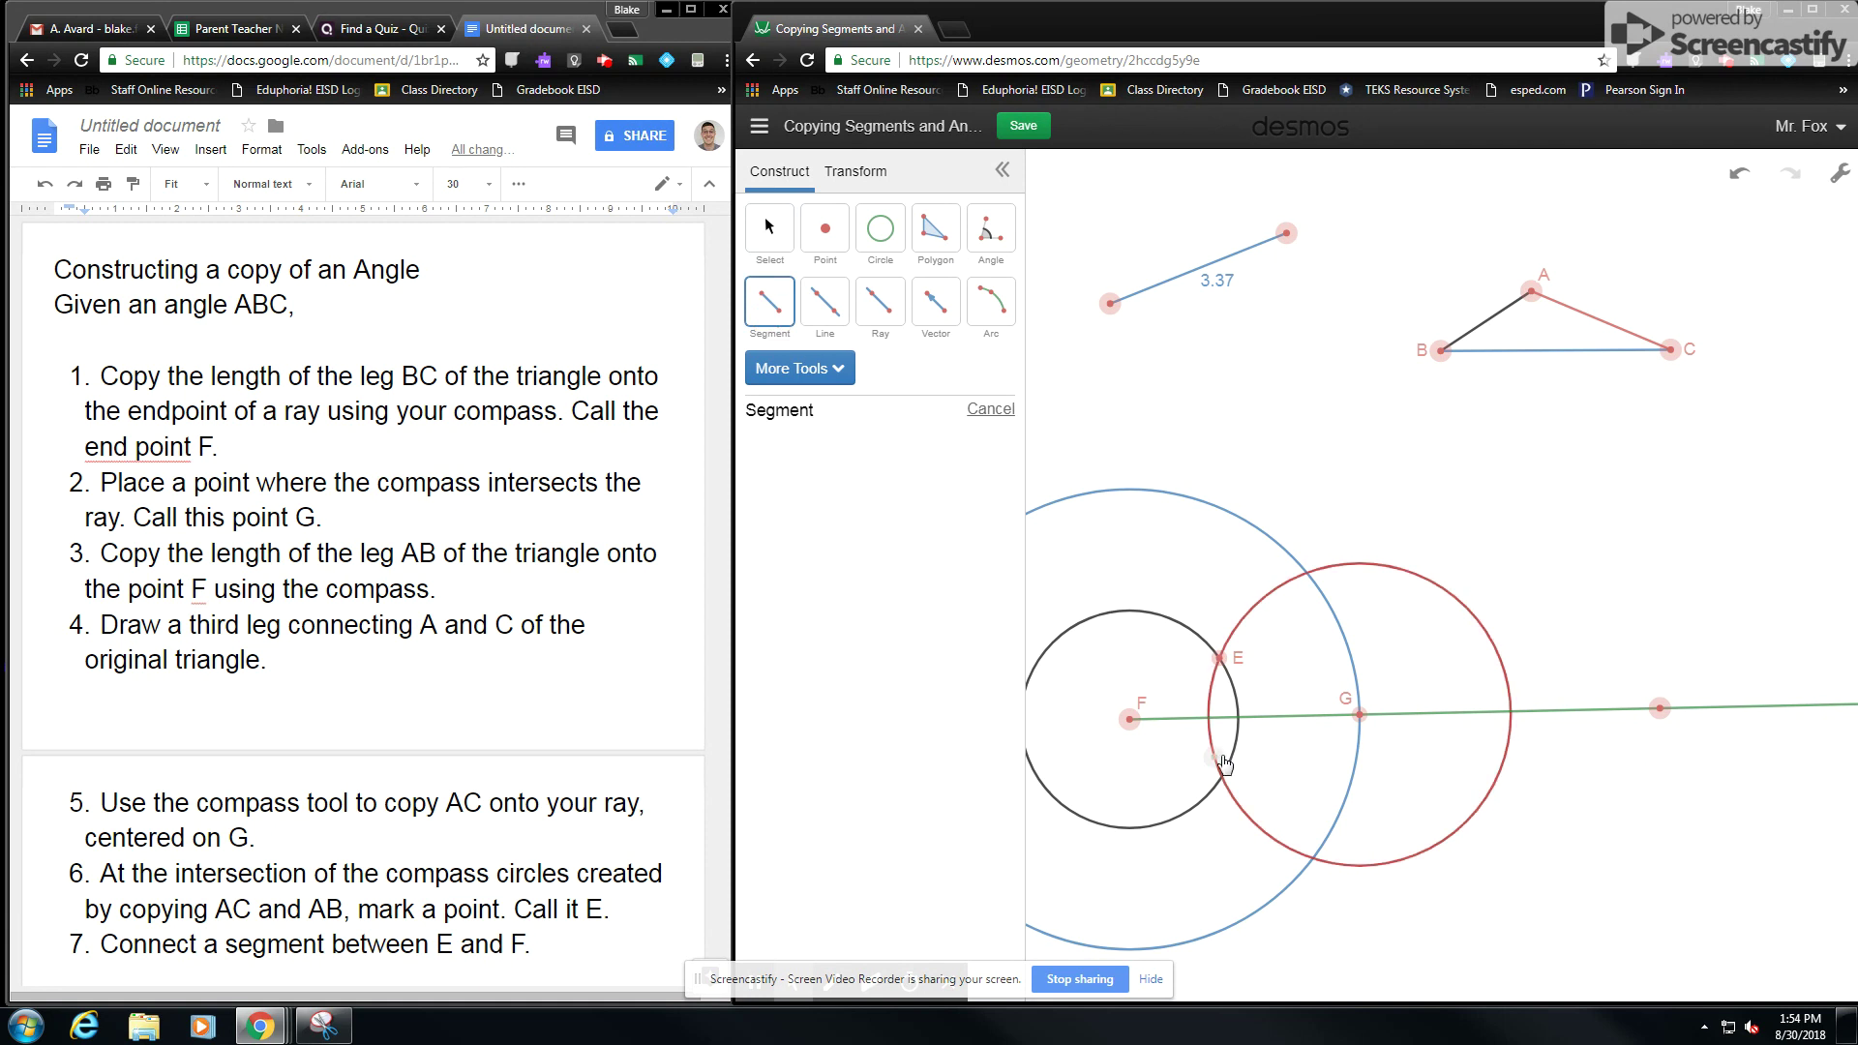
left_click(1130, 718)
left_click(1219, 659)
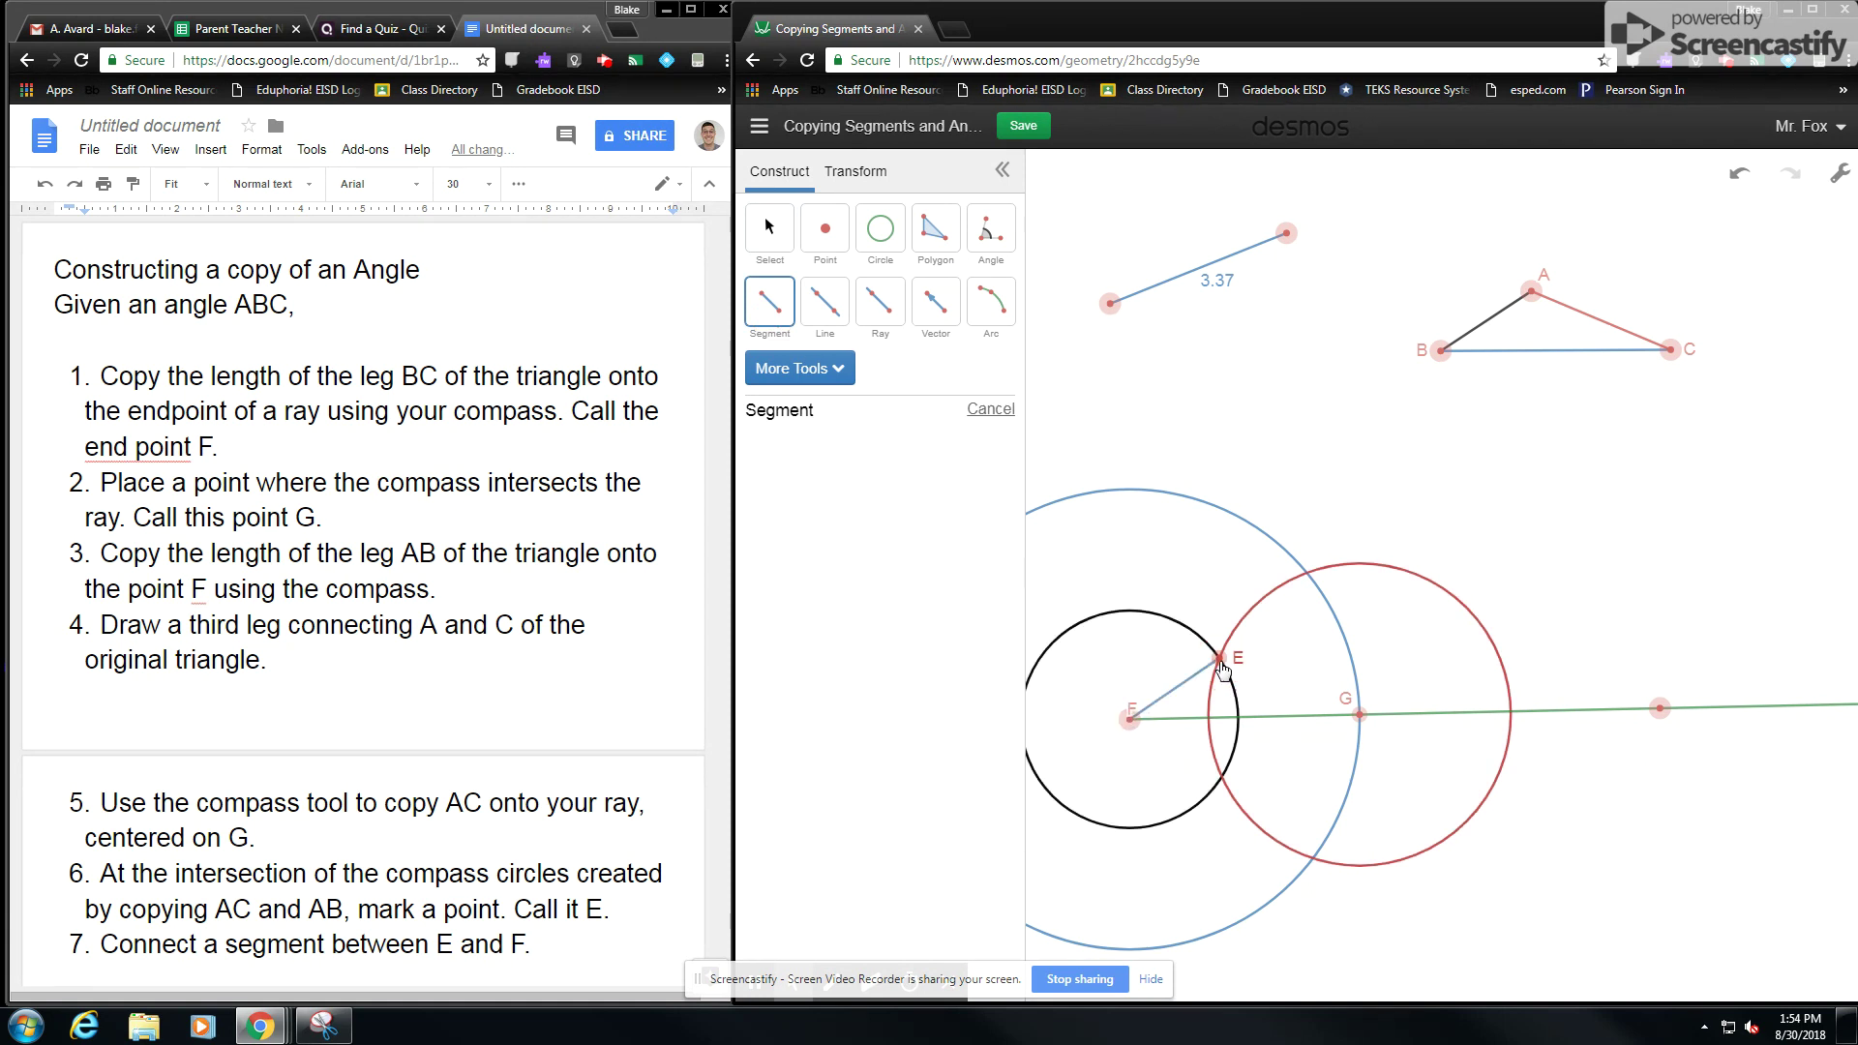
left_click(770, 231)
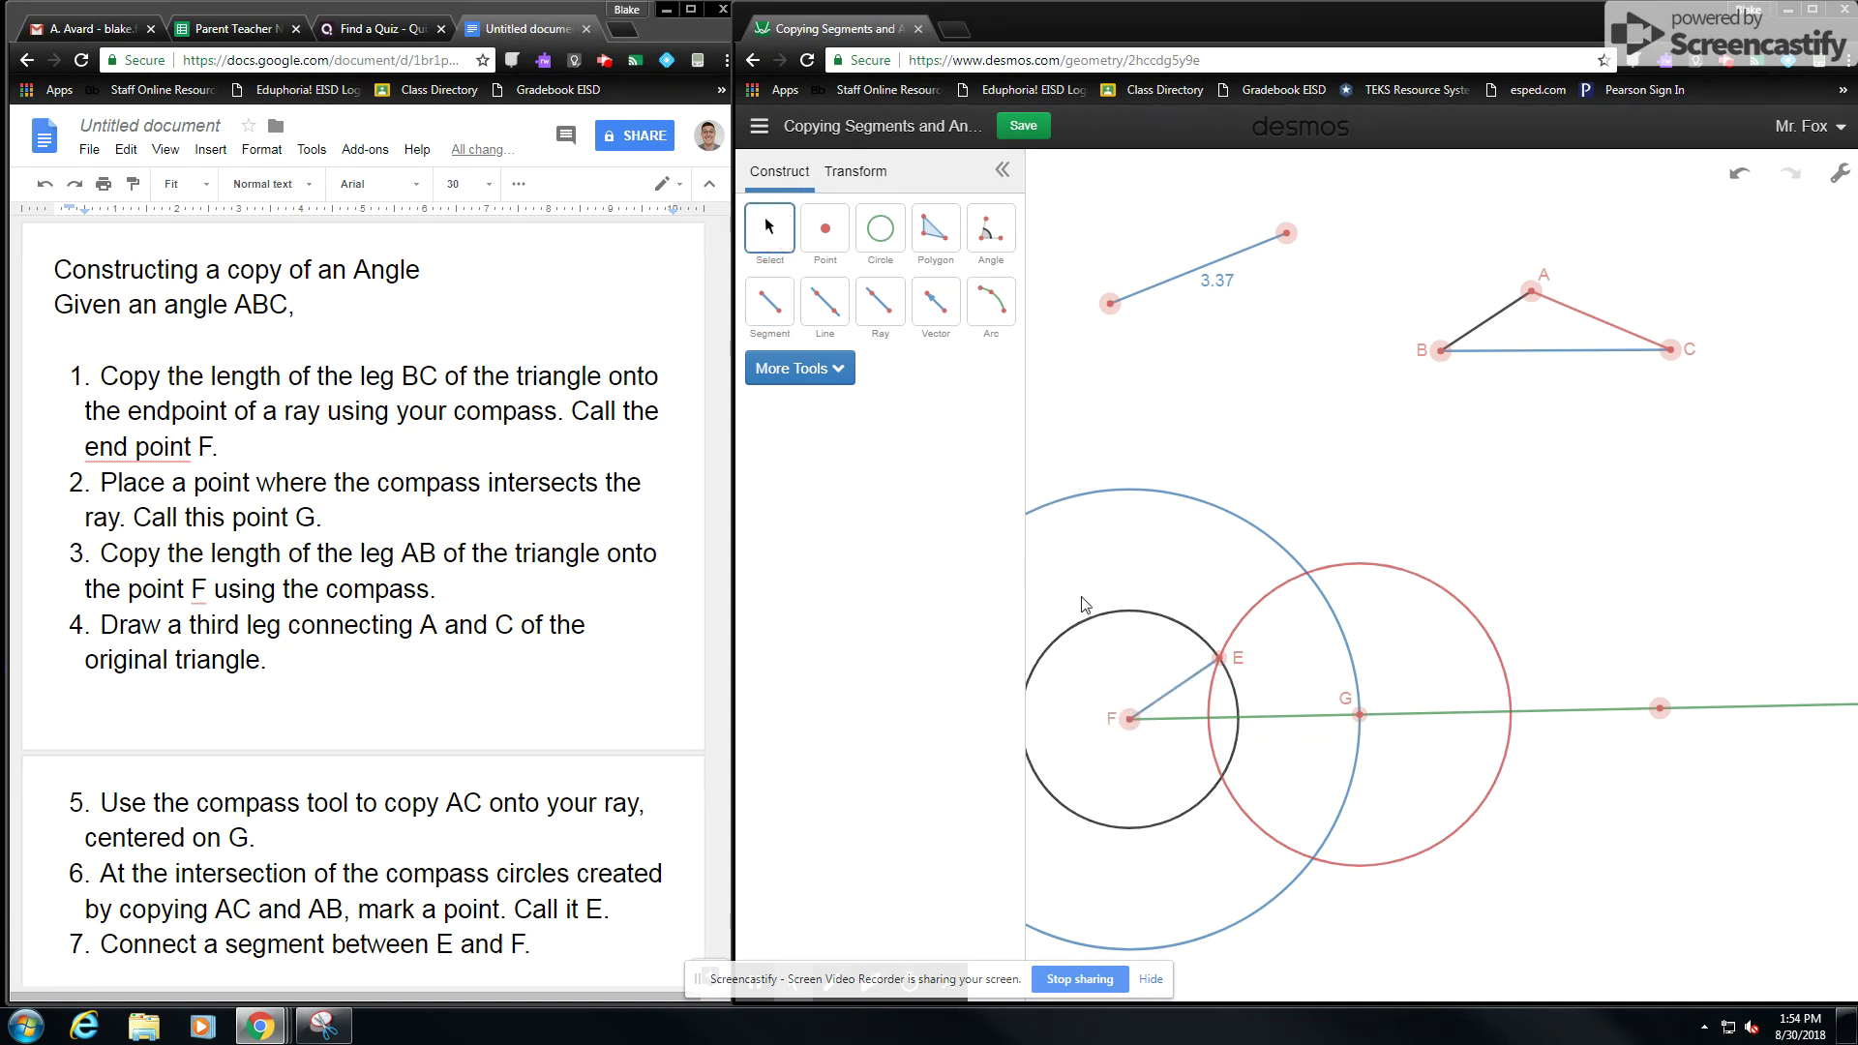
left_click(1191, 694)
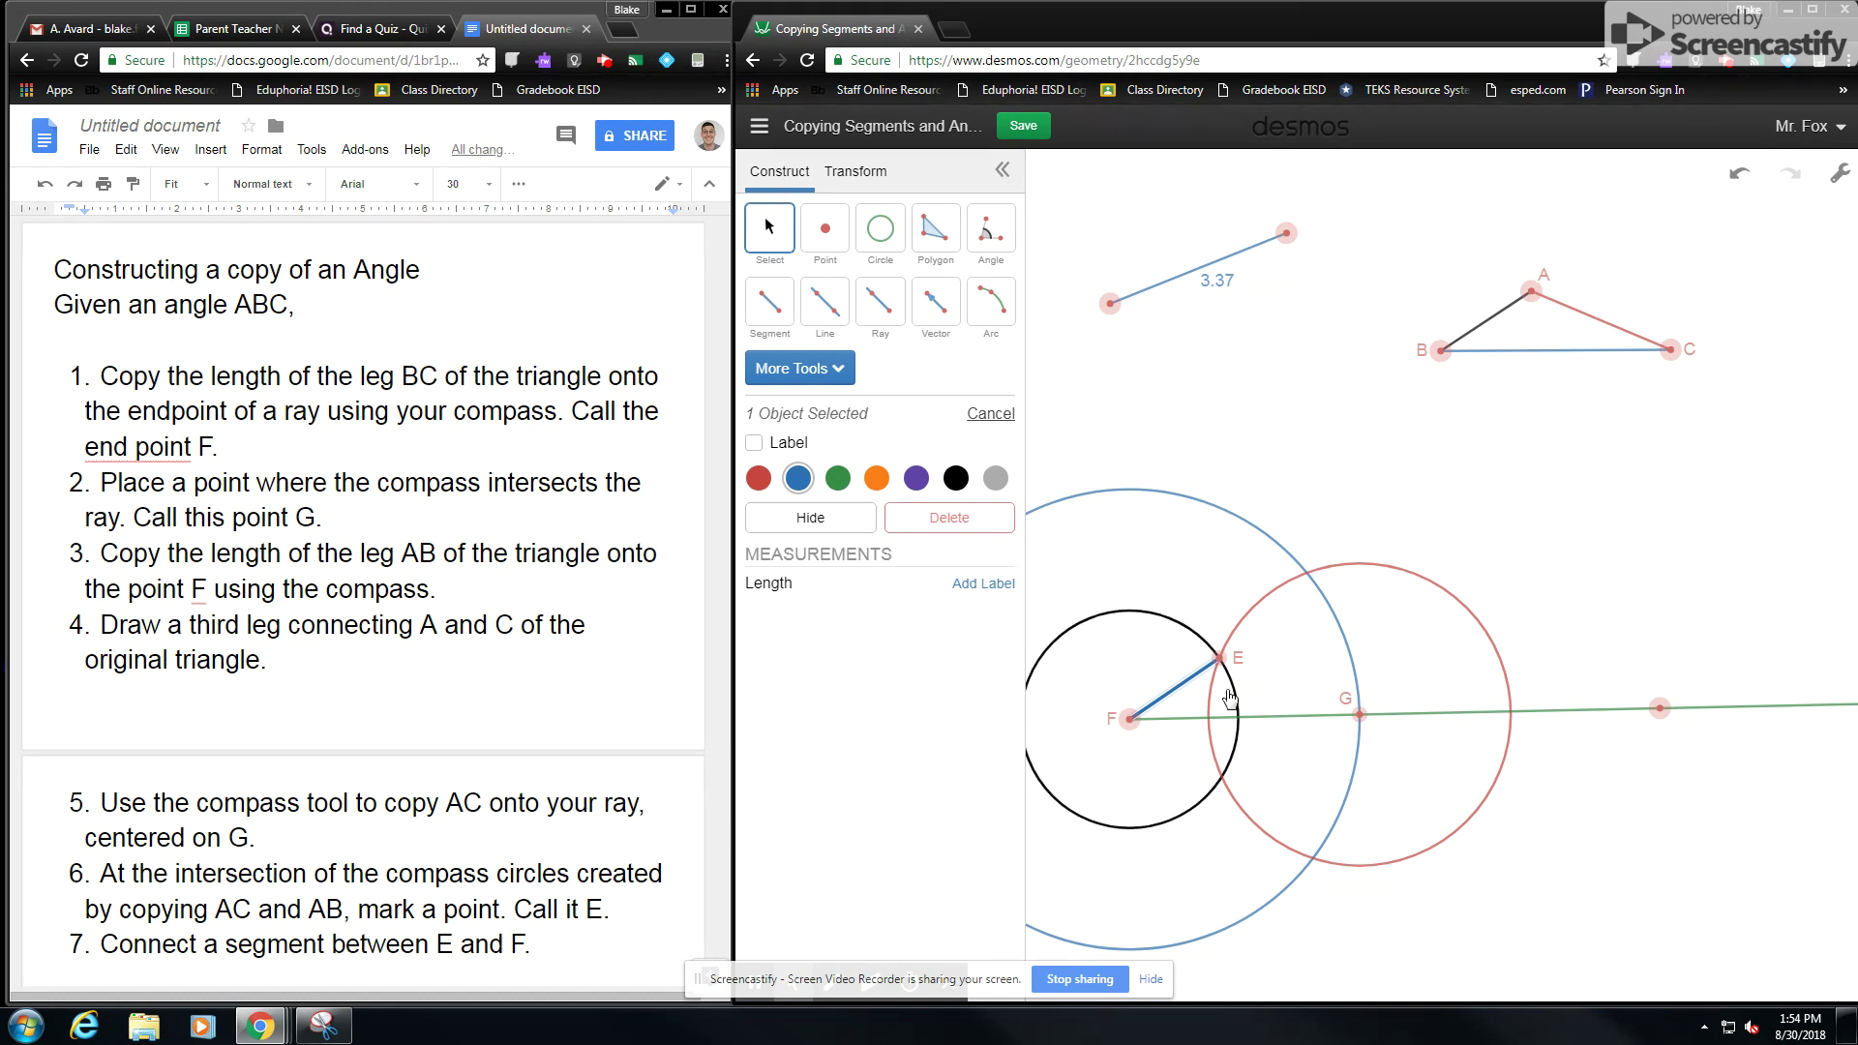
left_click(838, 478)
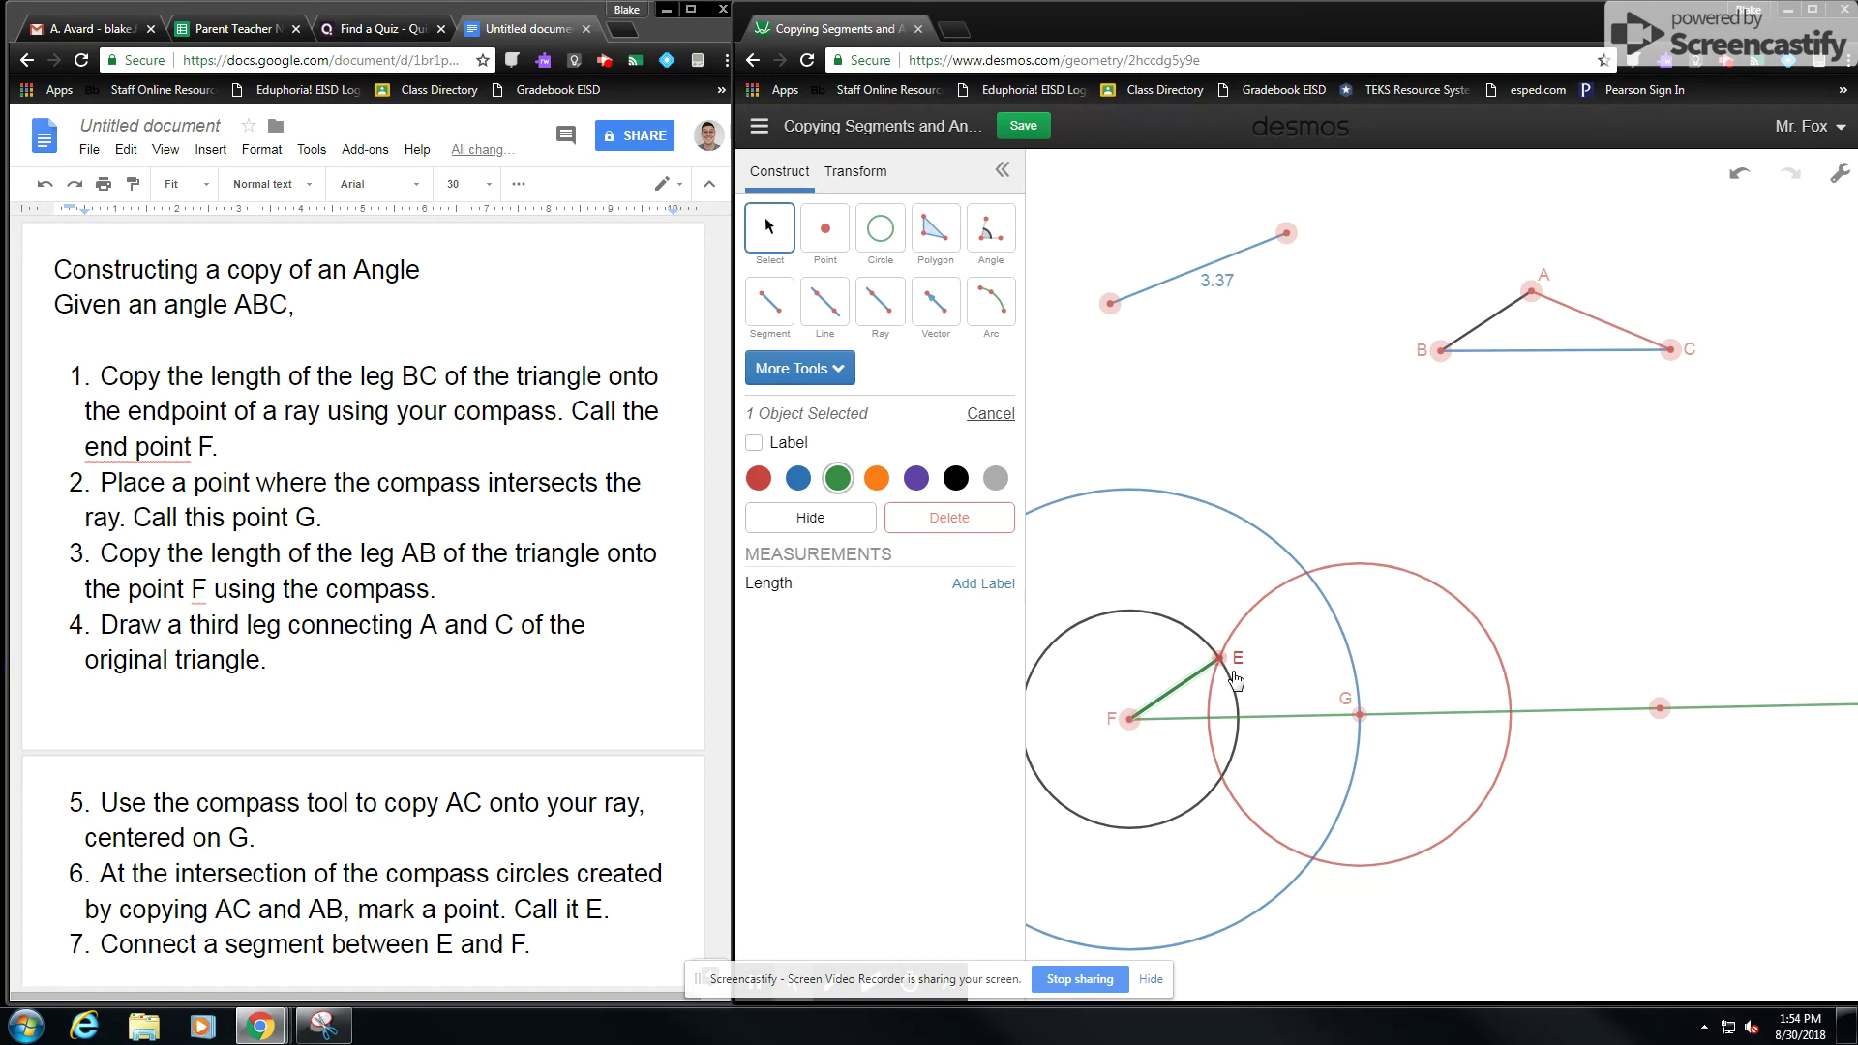
Drag vertex A and point F to reshape triangle ABC and move the copied construction.
left_click_drag(1233, 672, 1290, 644)
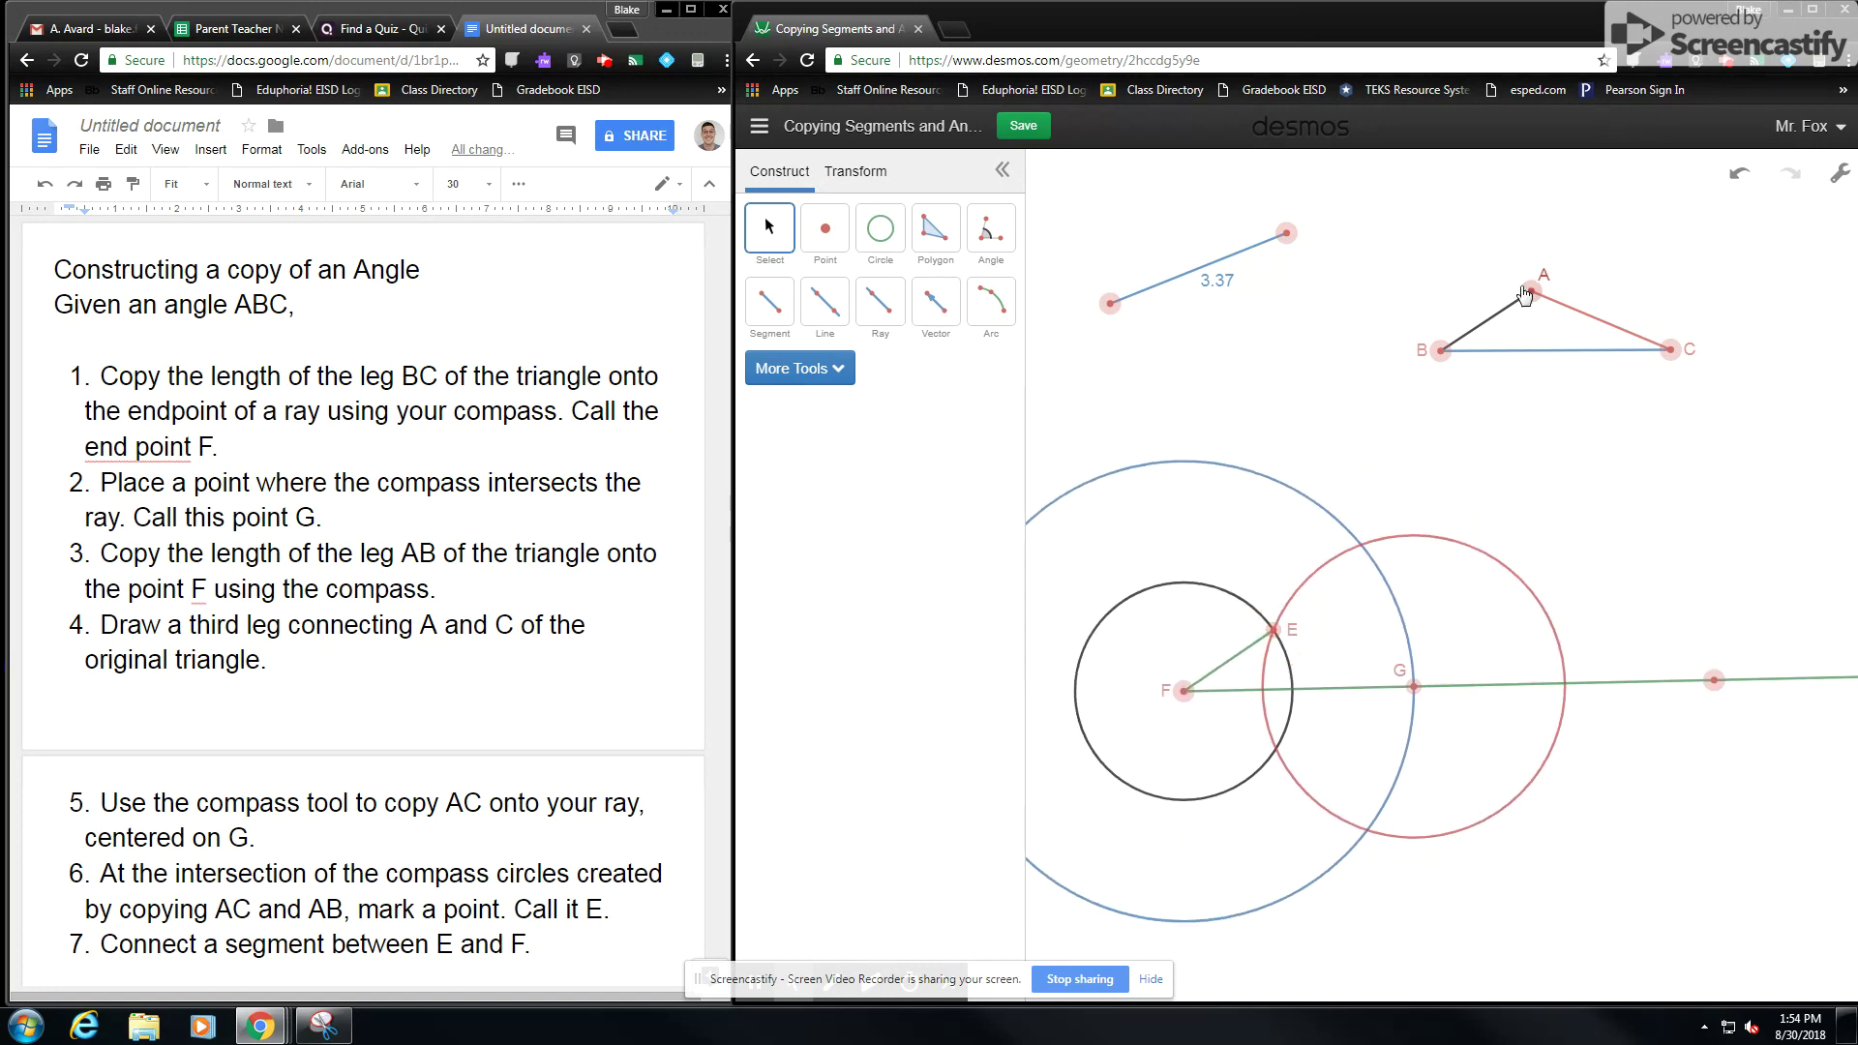
mouse_move(1529, 290)
left_mouse_down()
mouse_move(1495, 250)
mouse_move(1416, 228)
mouse_move(1545, 308)
mouse_move(1405, 256)
mouse_move(1521, 320)
mouse_move(1439, 257)
mouse_move(1467, 324)
mouse_move(1522, 312)
mouse_move(1527, 283)
left_mouse_up()
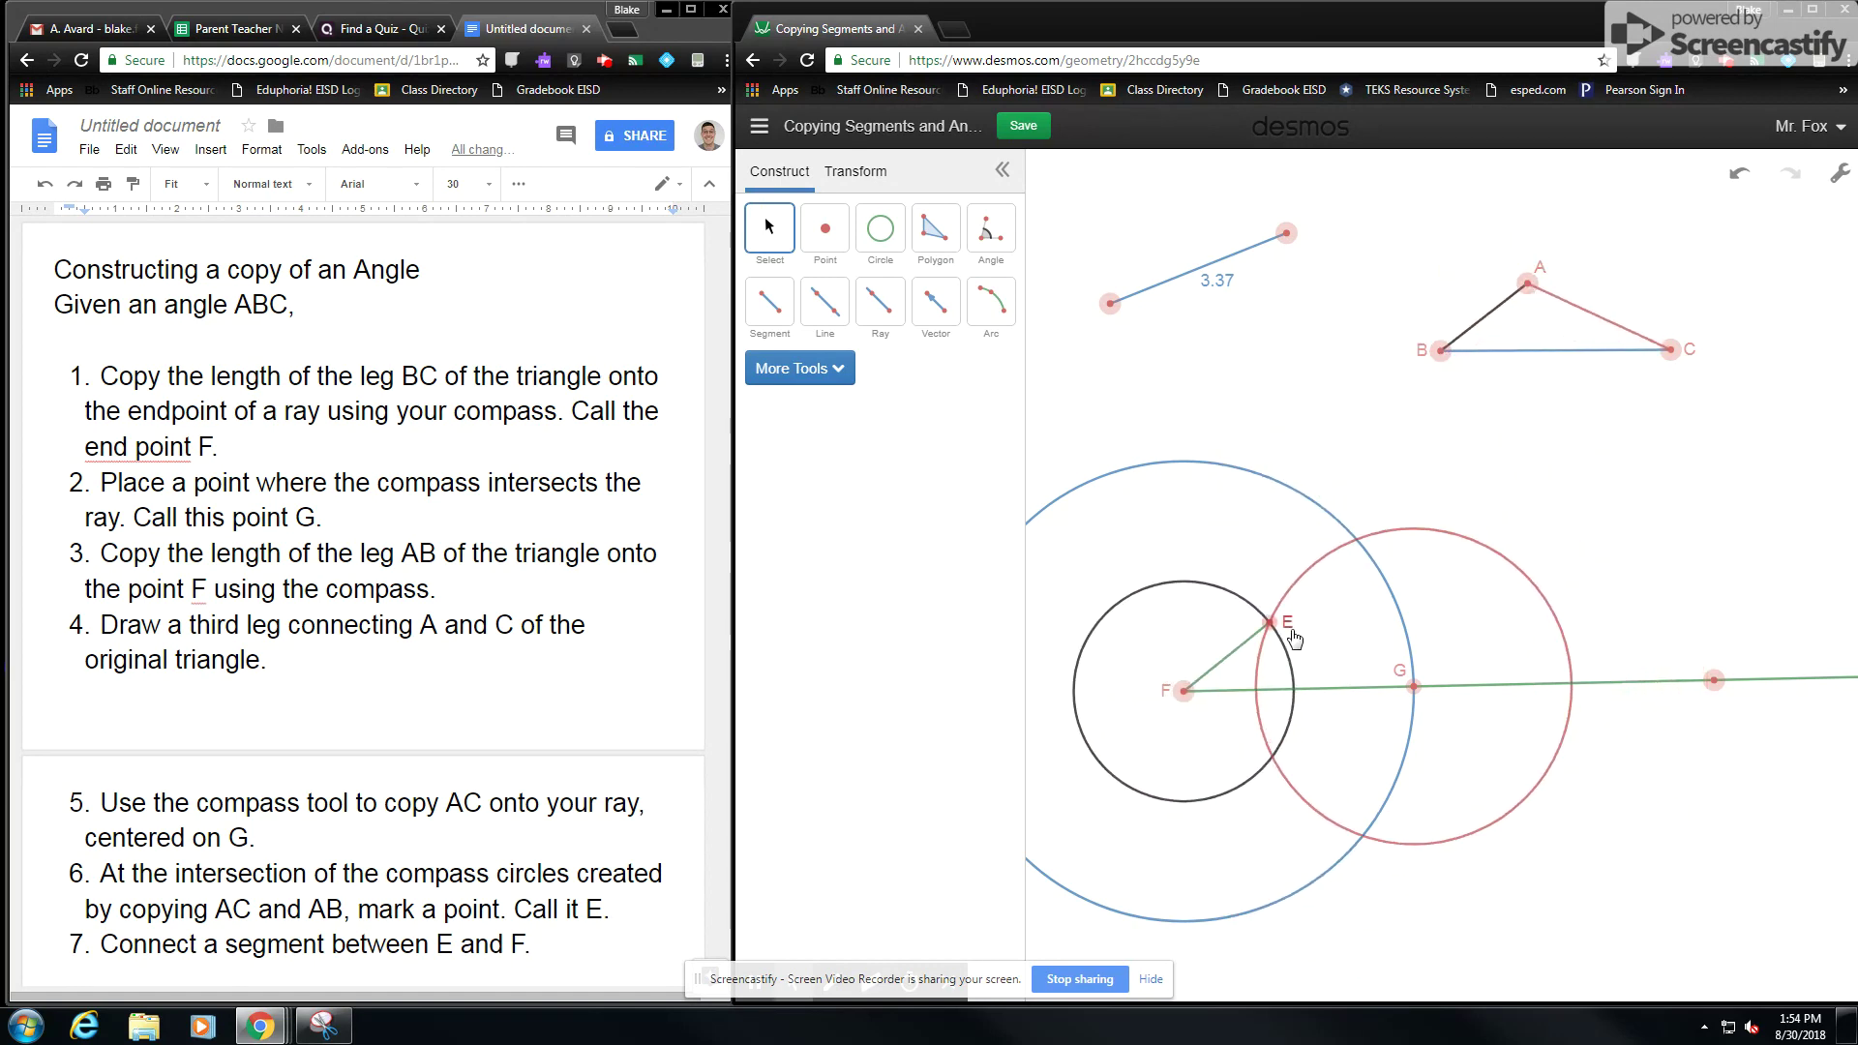
mouse_move(1286, 635)
left_mouse_down()
mouse_move(1308, 615)
mouse_move(1307, 666)
left_mouse_up()
mouse_move(1441, 714)
left_mouse_down()
mouse_move(1405, 654)
mouse_move(1400, 703)
mouse_move(1417, 707)
left_mouse_up()
left_click_drag(1200, 727, 1223, 679)
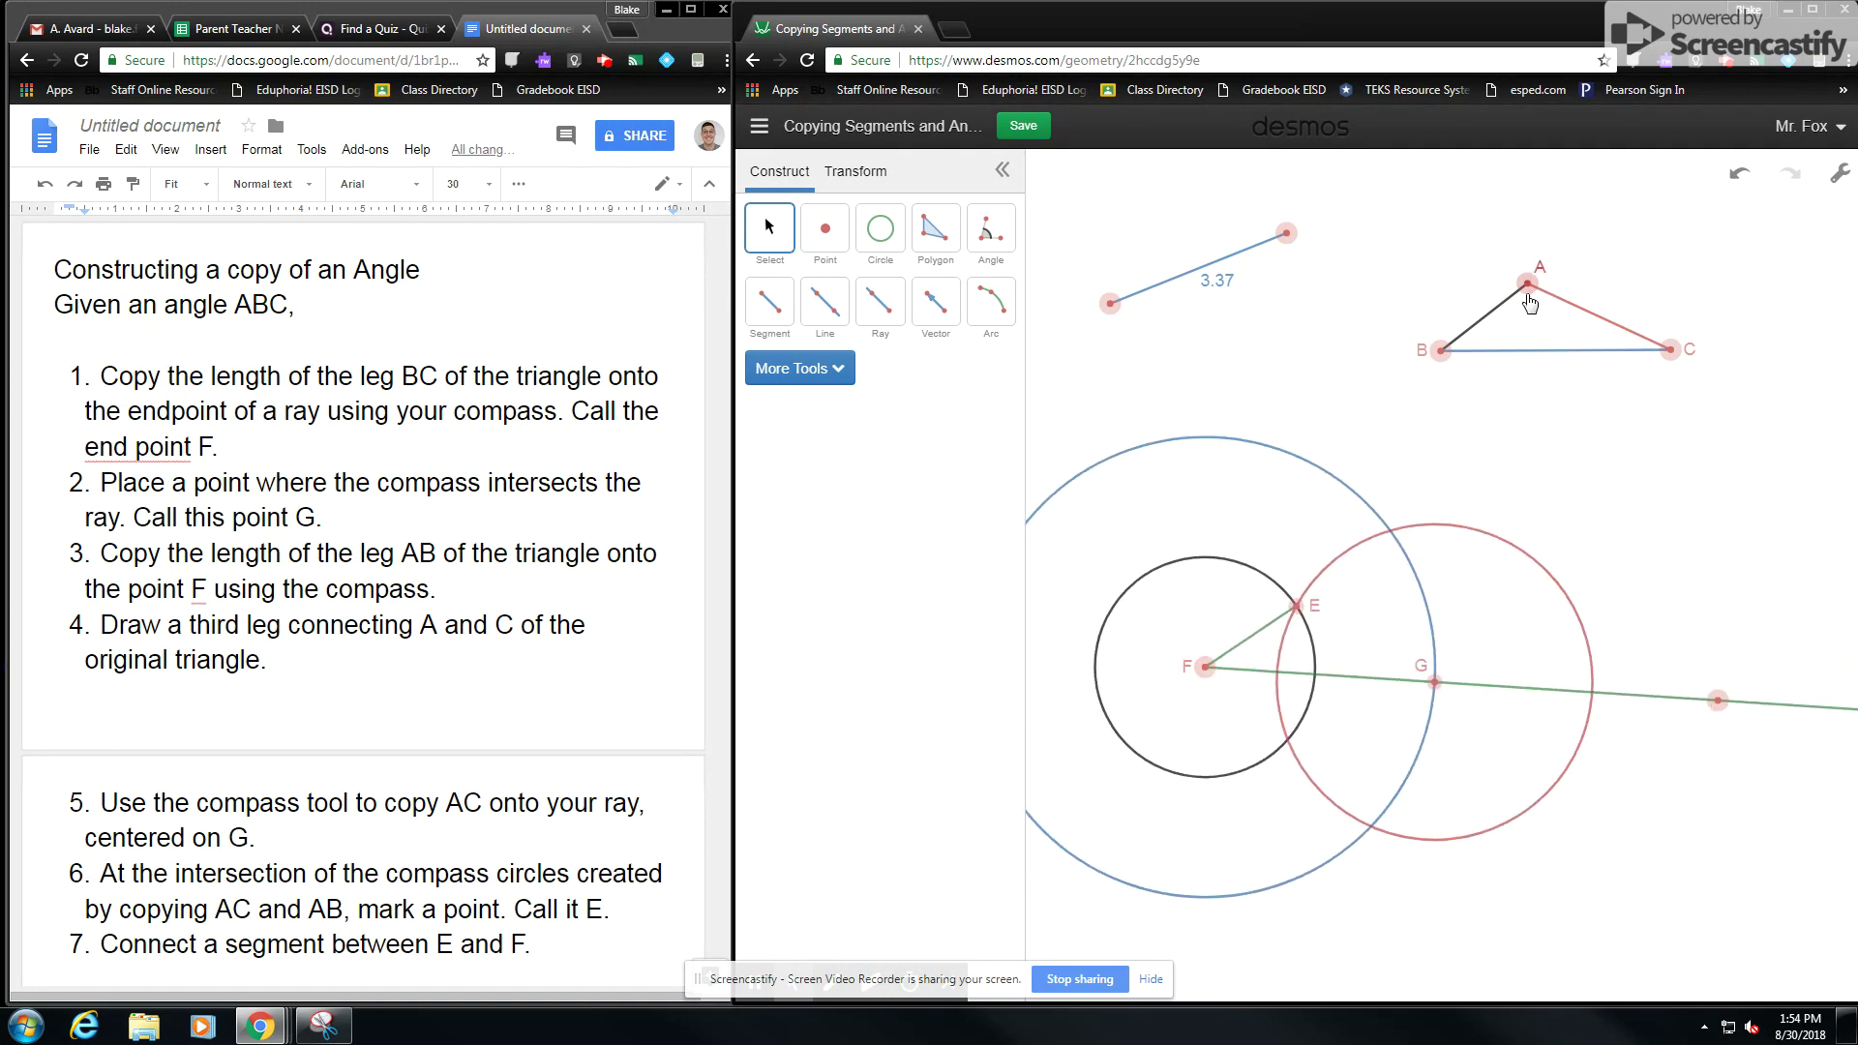
left_click_drag(1537, 315, 1508, 257)
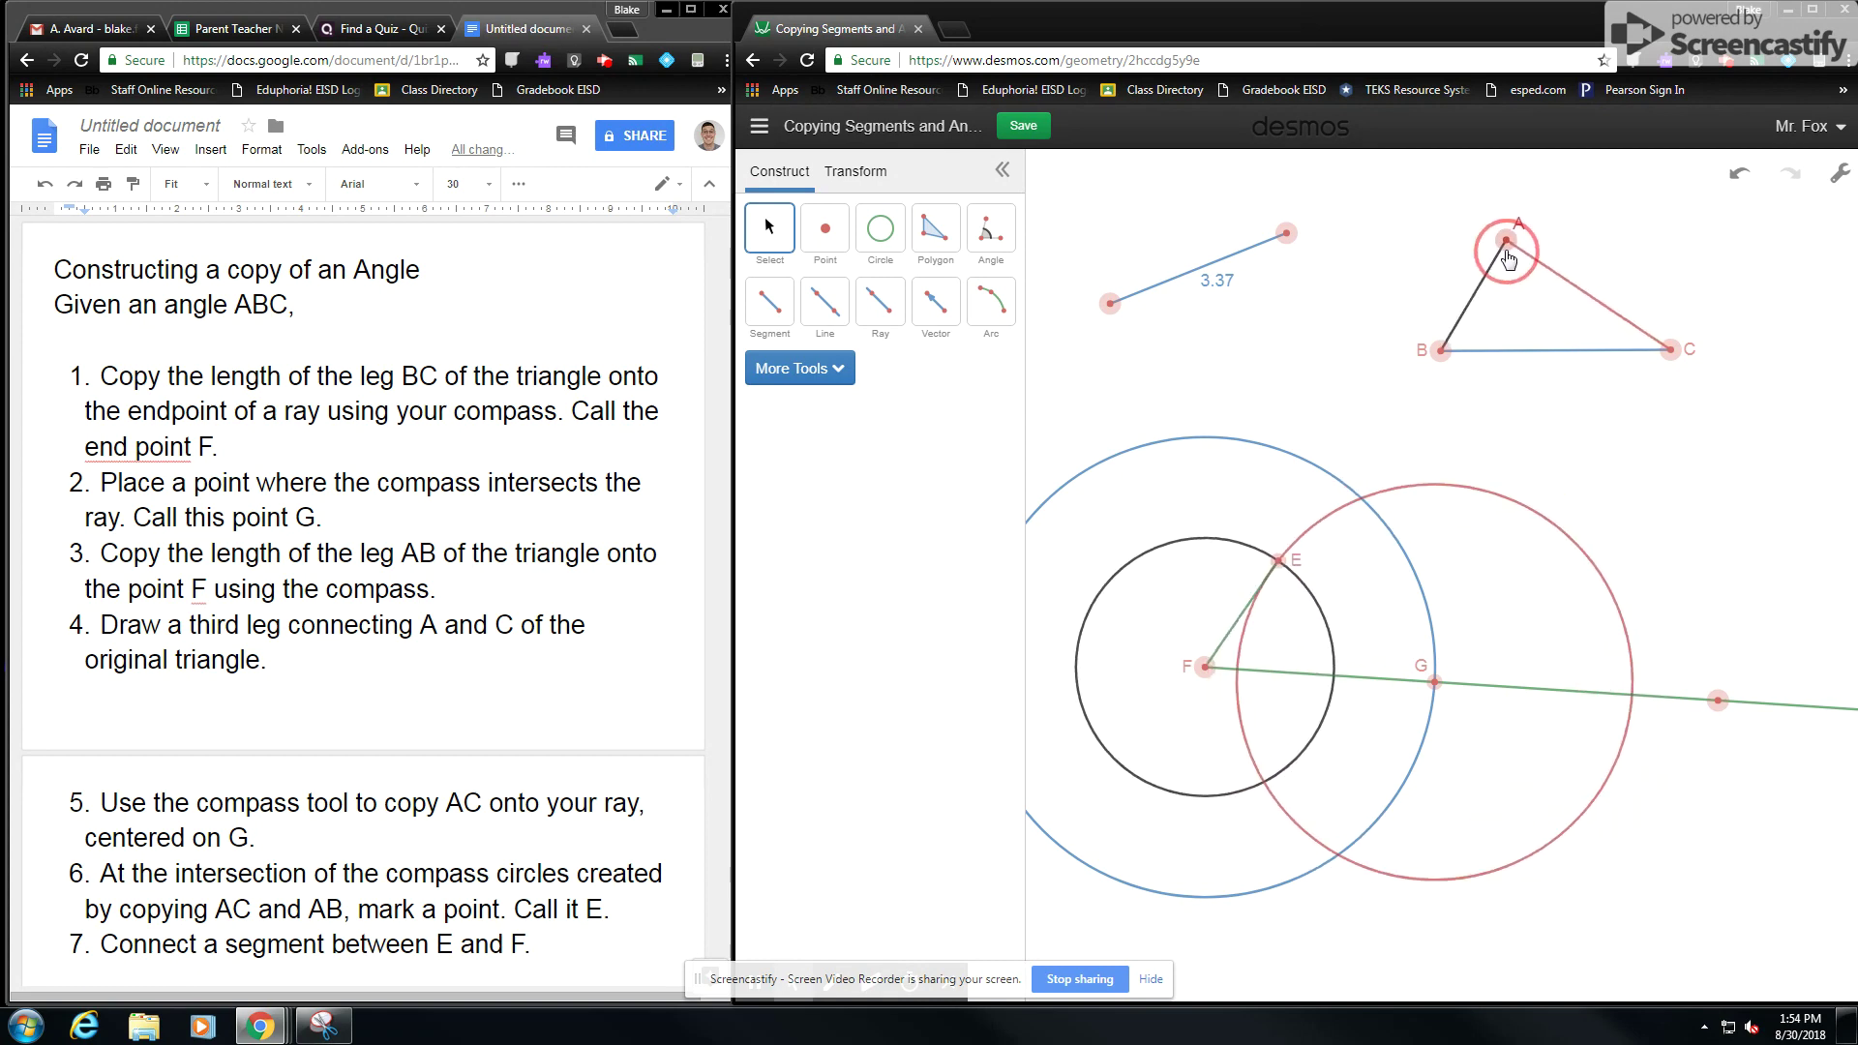
Measure angle ABC using points on BA, vertex B and BC.
left_click(991, 229)
left_click(1478, 312)
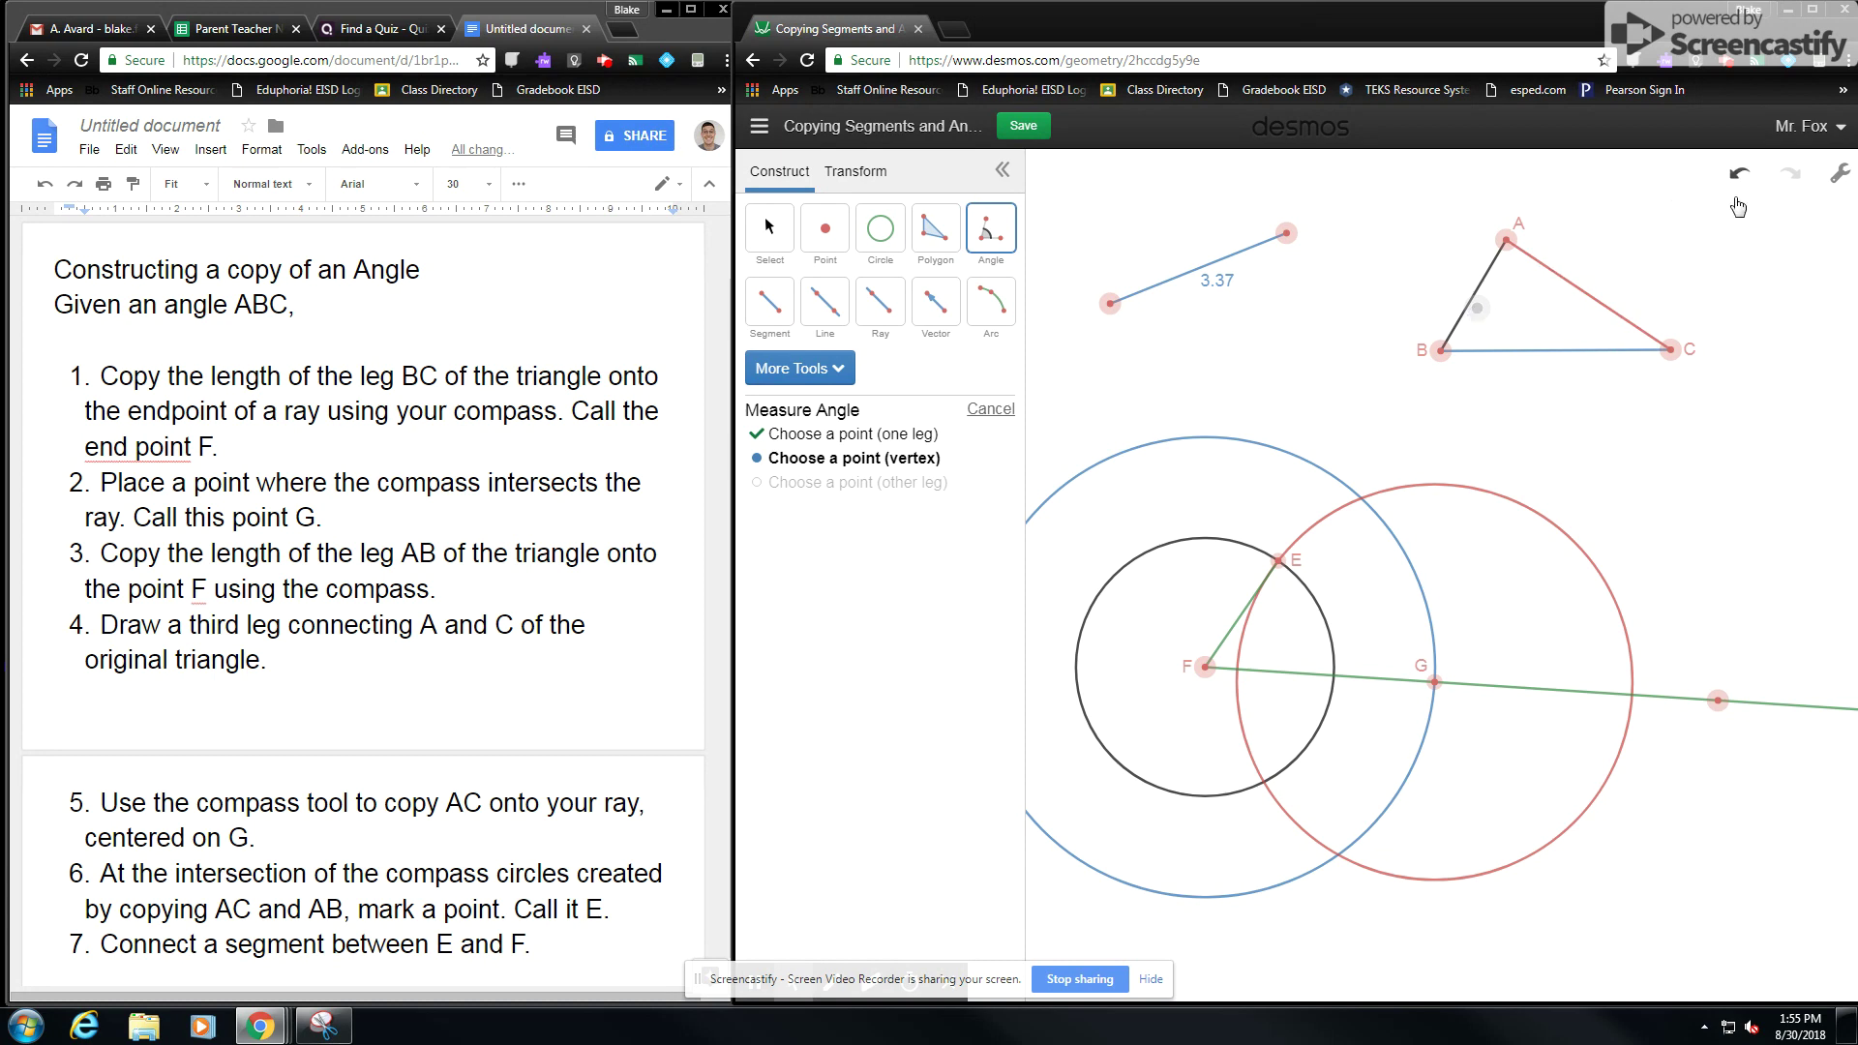
left_click(1739, 173)
left_click(1469, 312)
left_click(1739, 172)
left_click(1467, 309)
left_click(1440, 351)
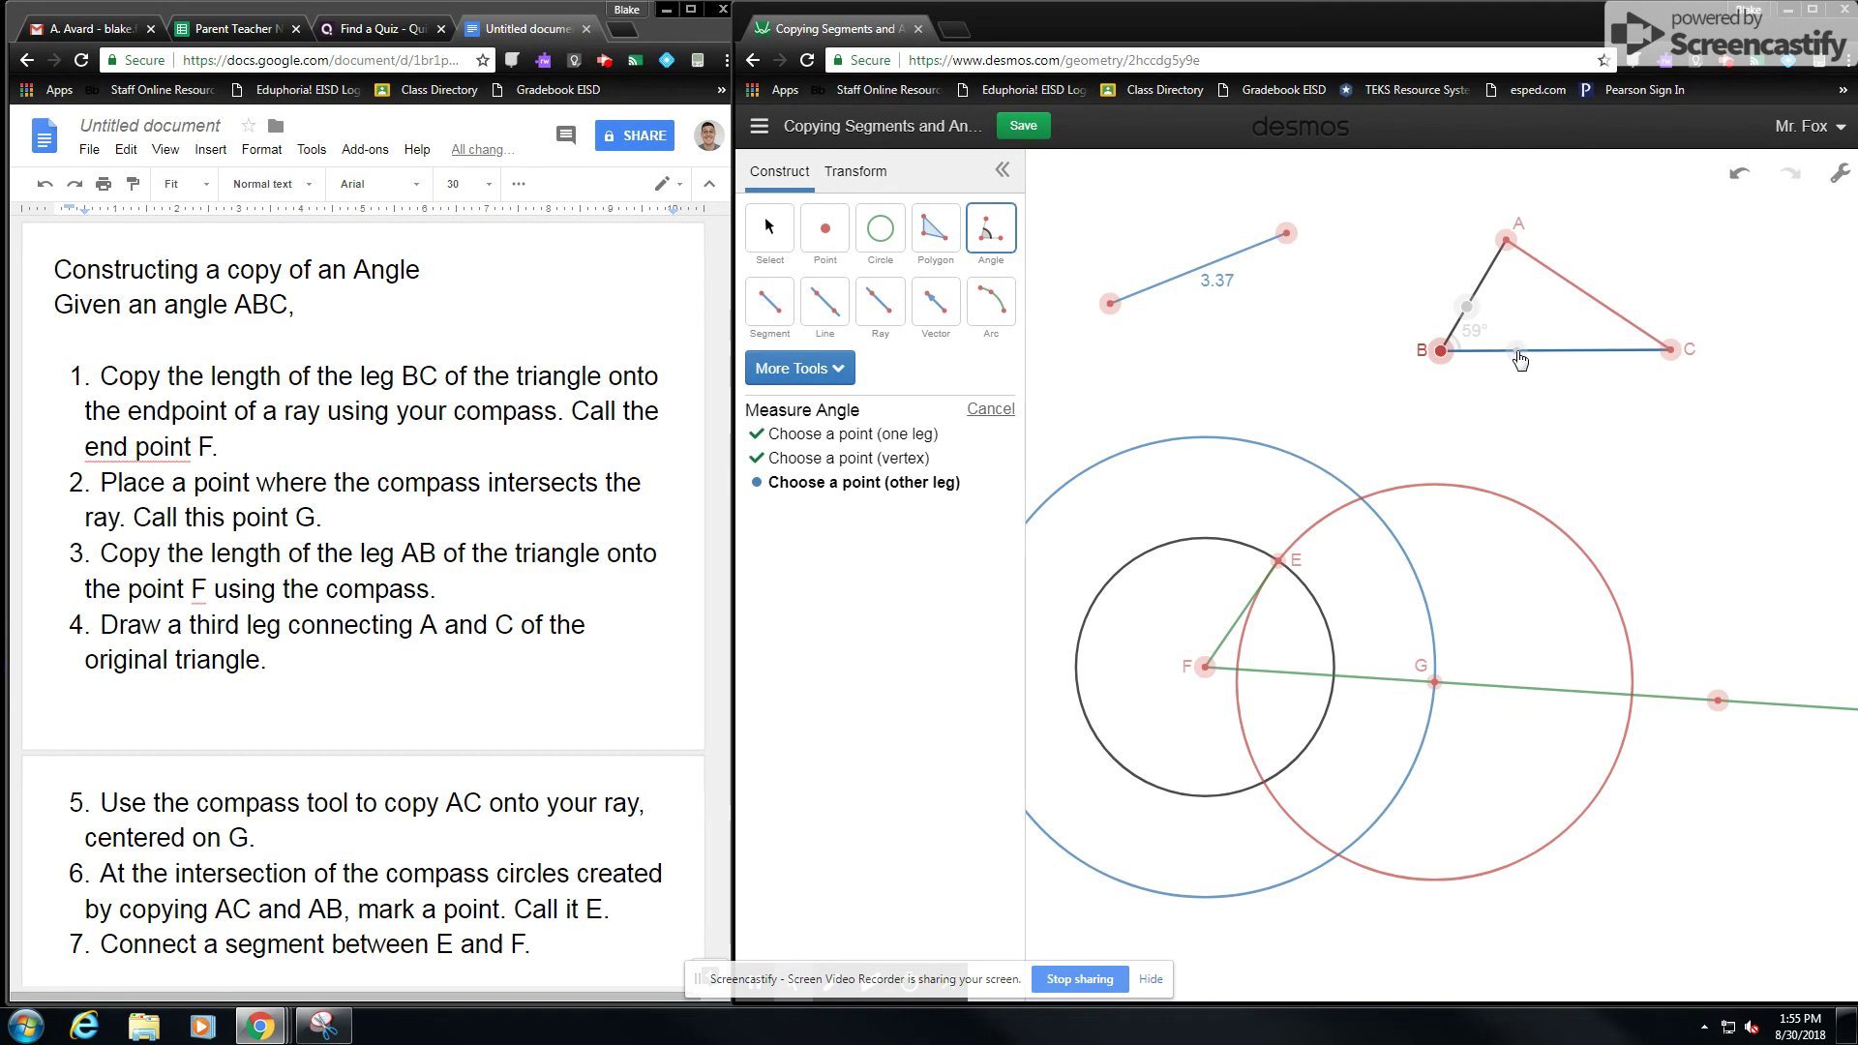
left_click(1523, 350)
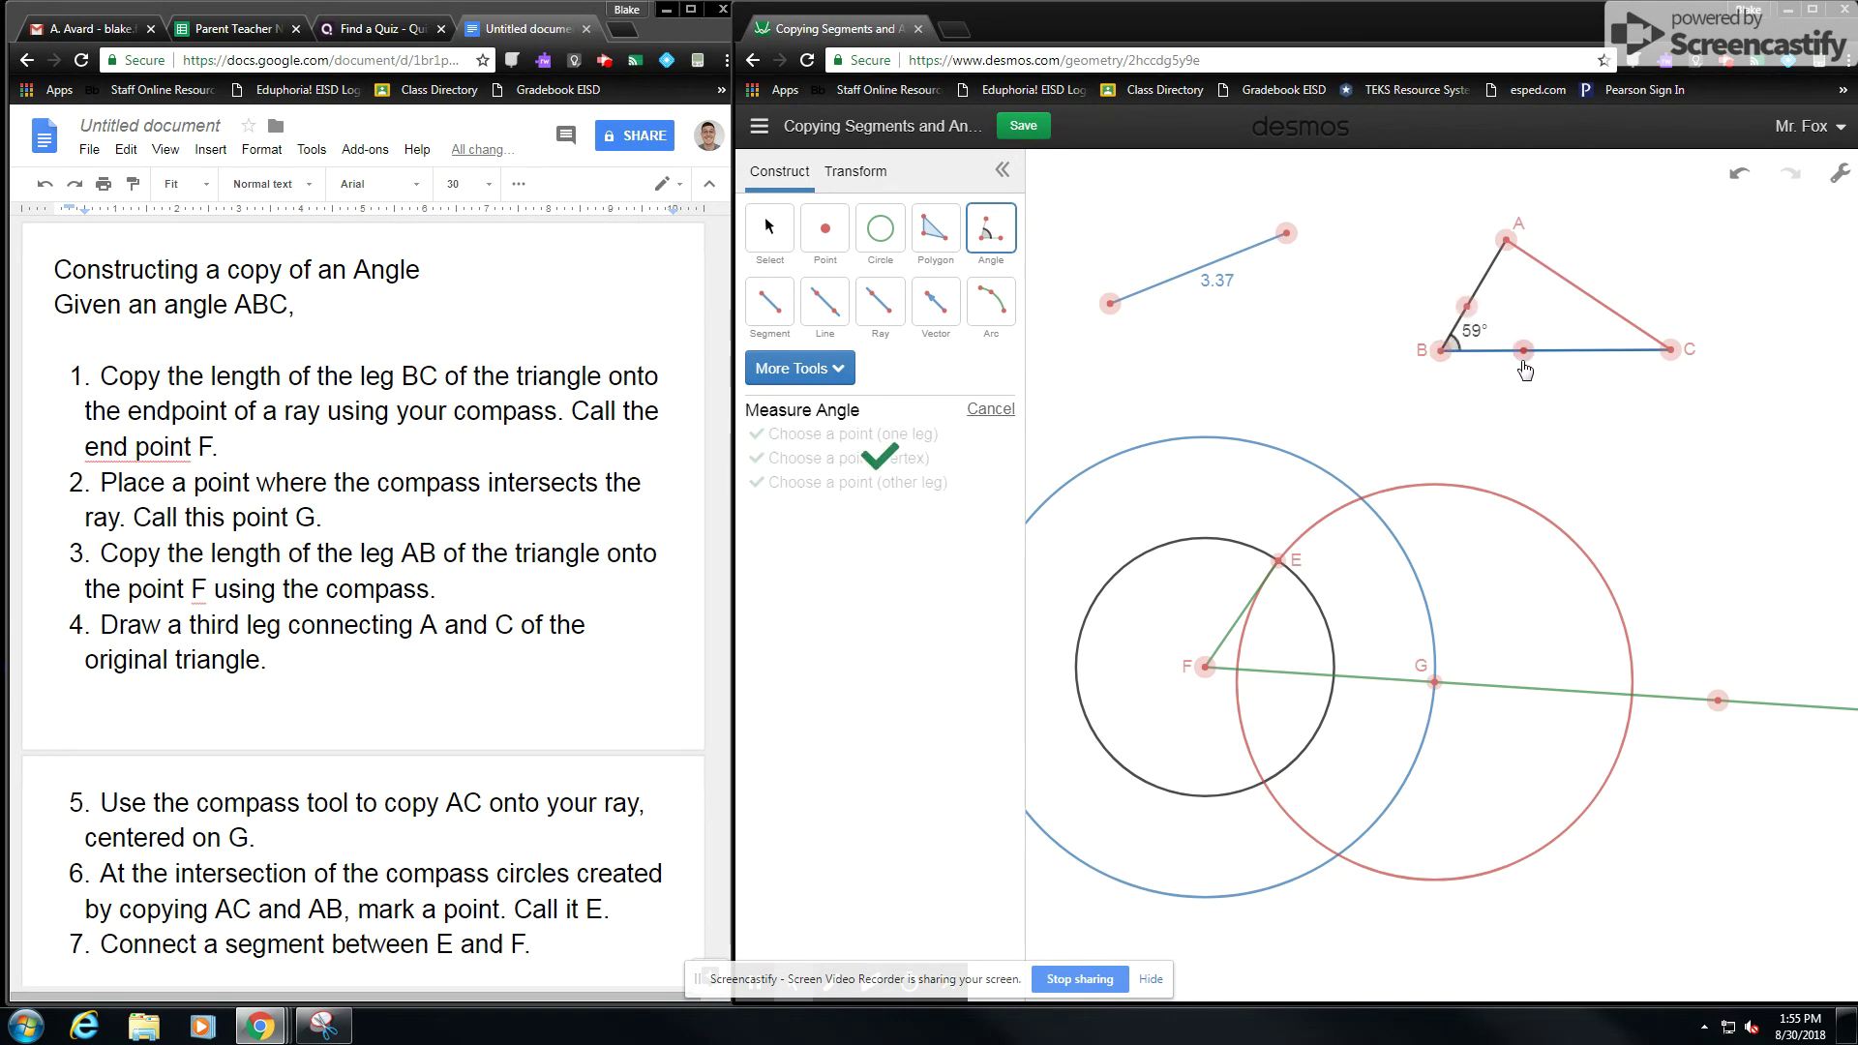
Measure angle EFG at F, then drag A to confirm both read 62°.
left_click(1236, 630)
left_click(1208, 669)
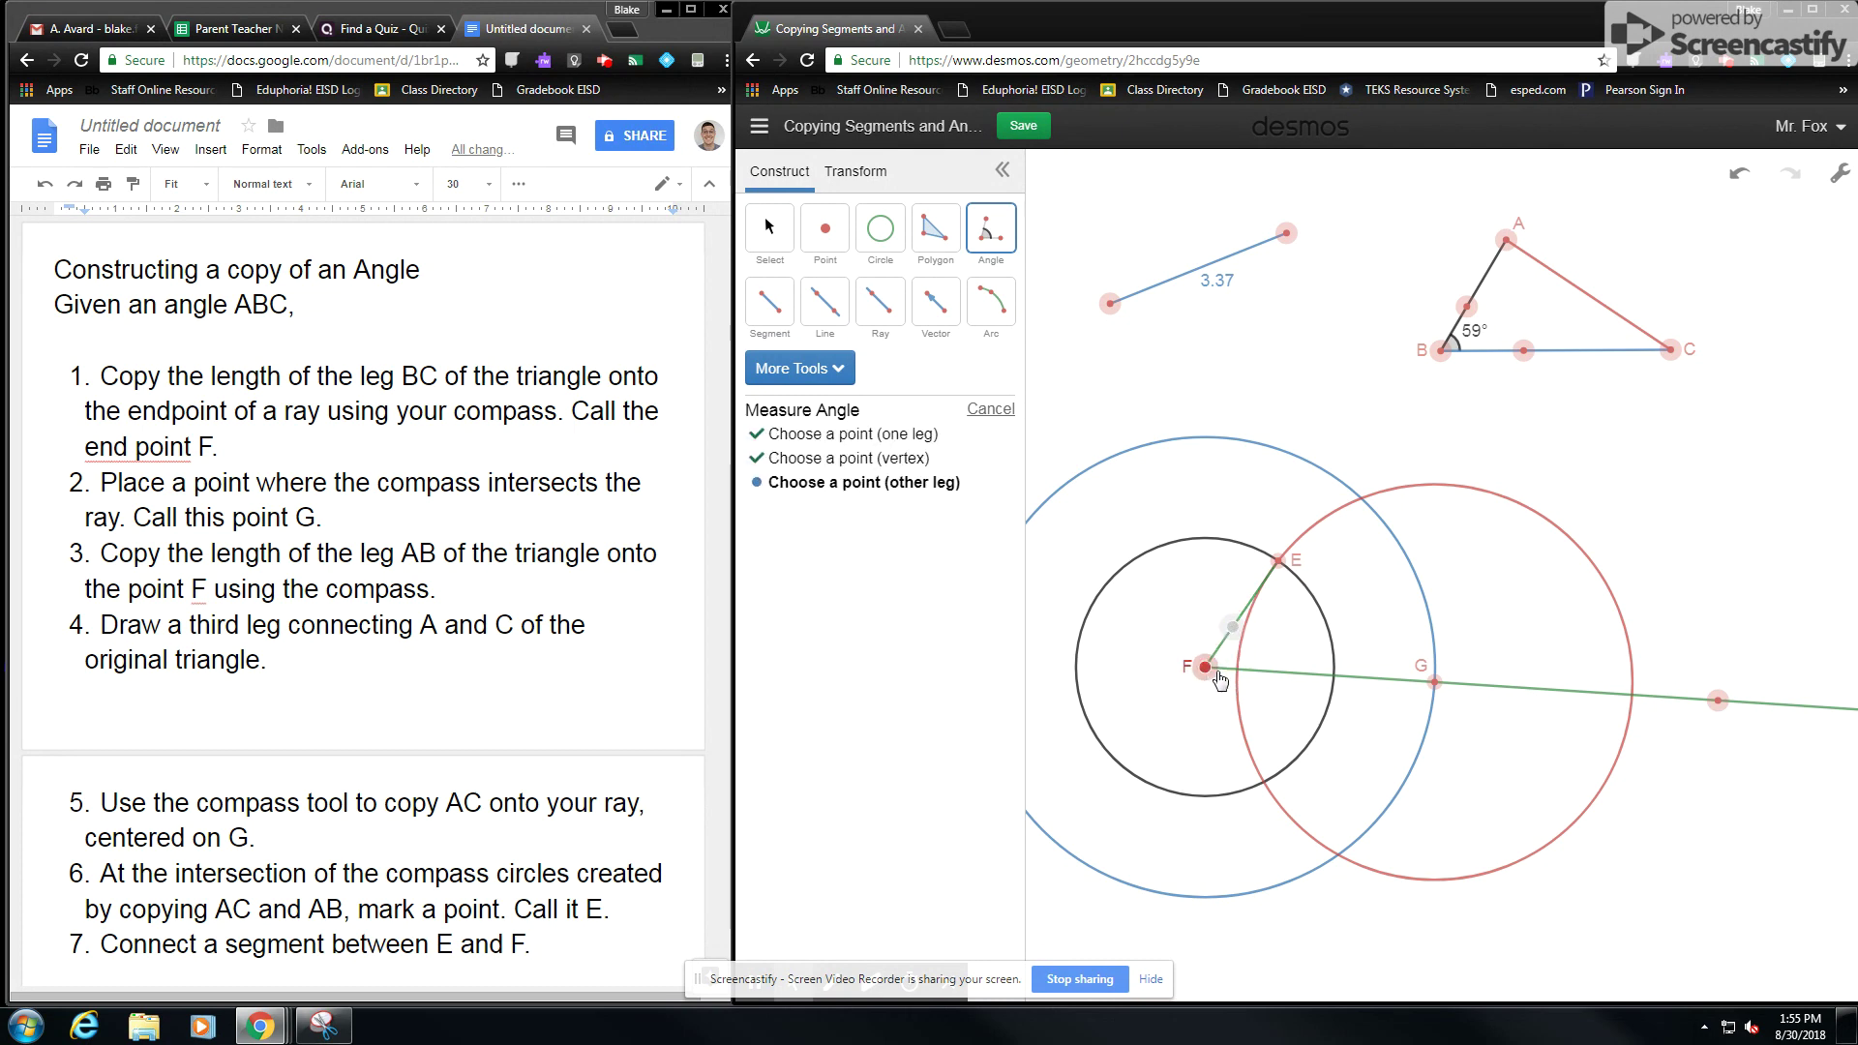
left_click(1279, 671)
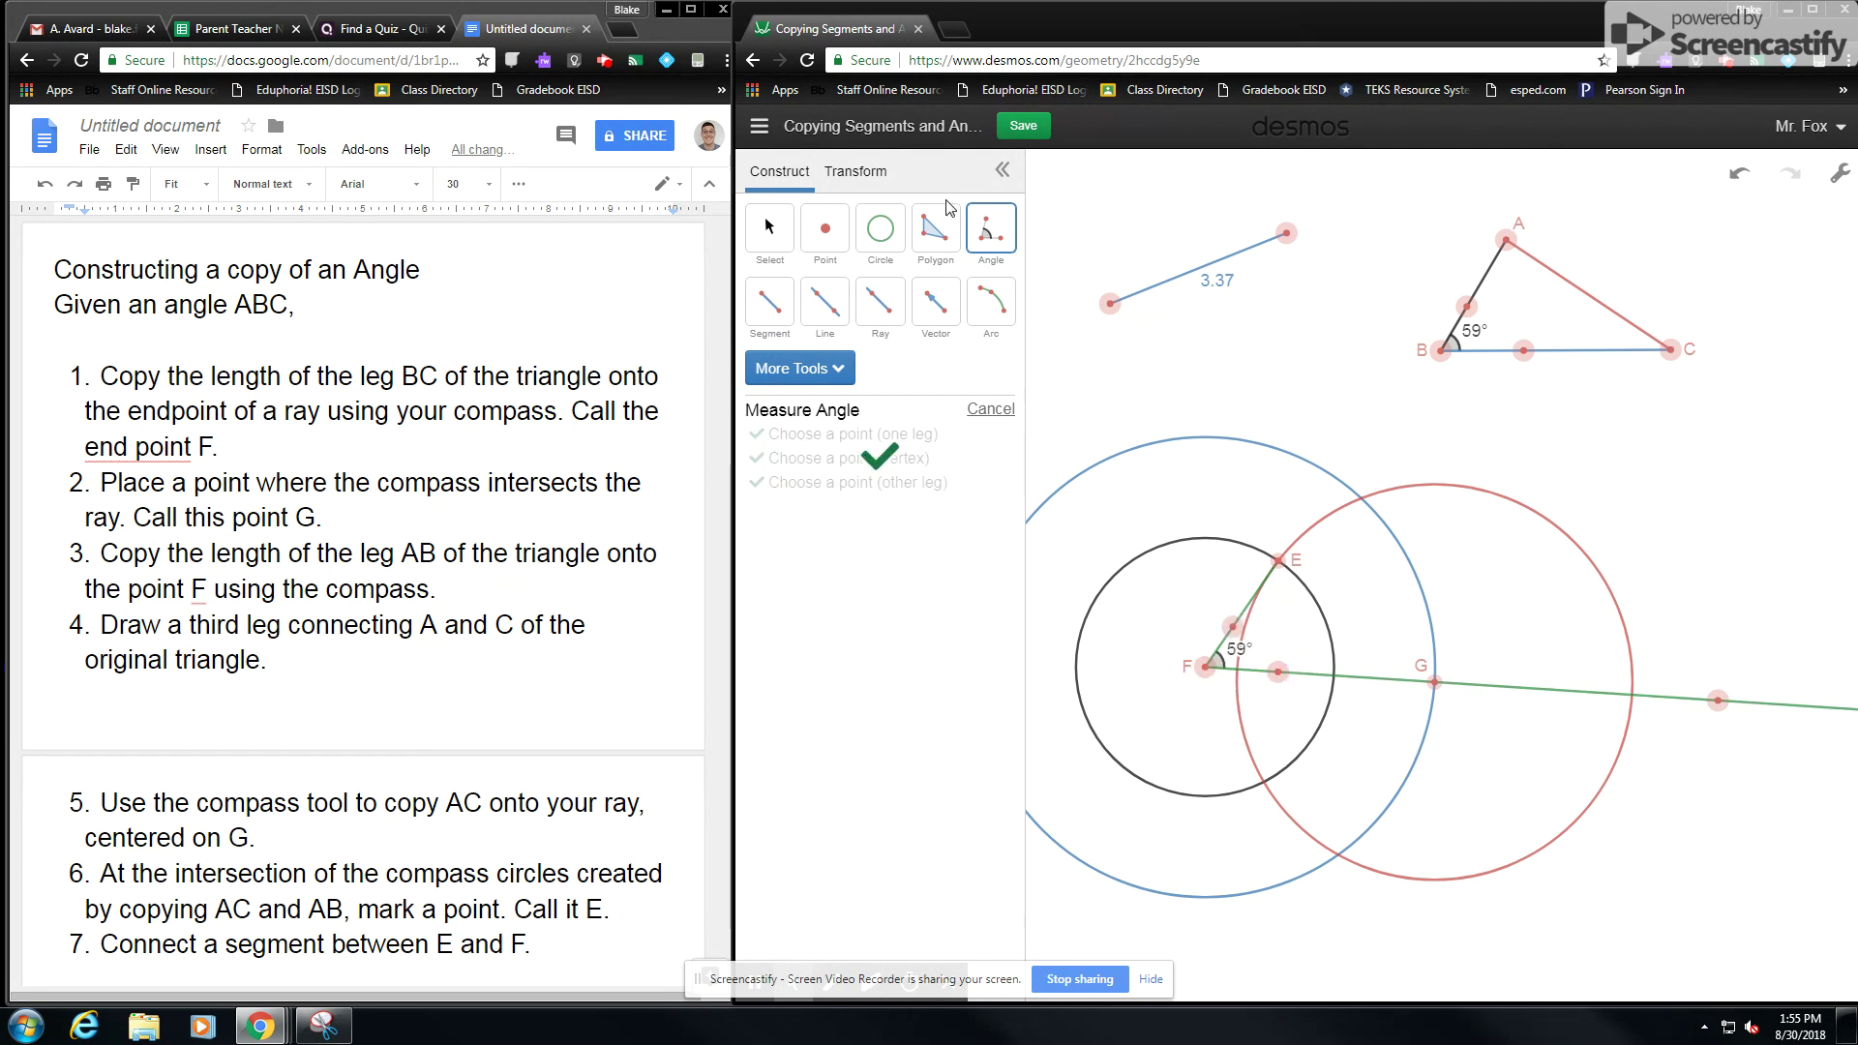
left_click(769, 230)
left_click_drag(1525, 250, 1487, 259)
Hide segment AC and the red, blue and black compass circles.
left_click(1579, 310)
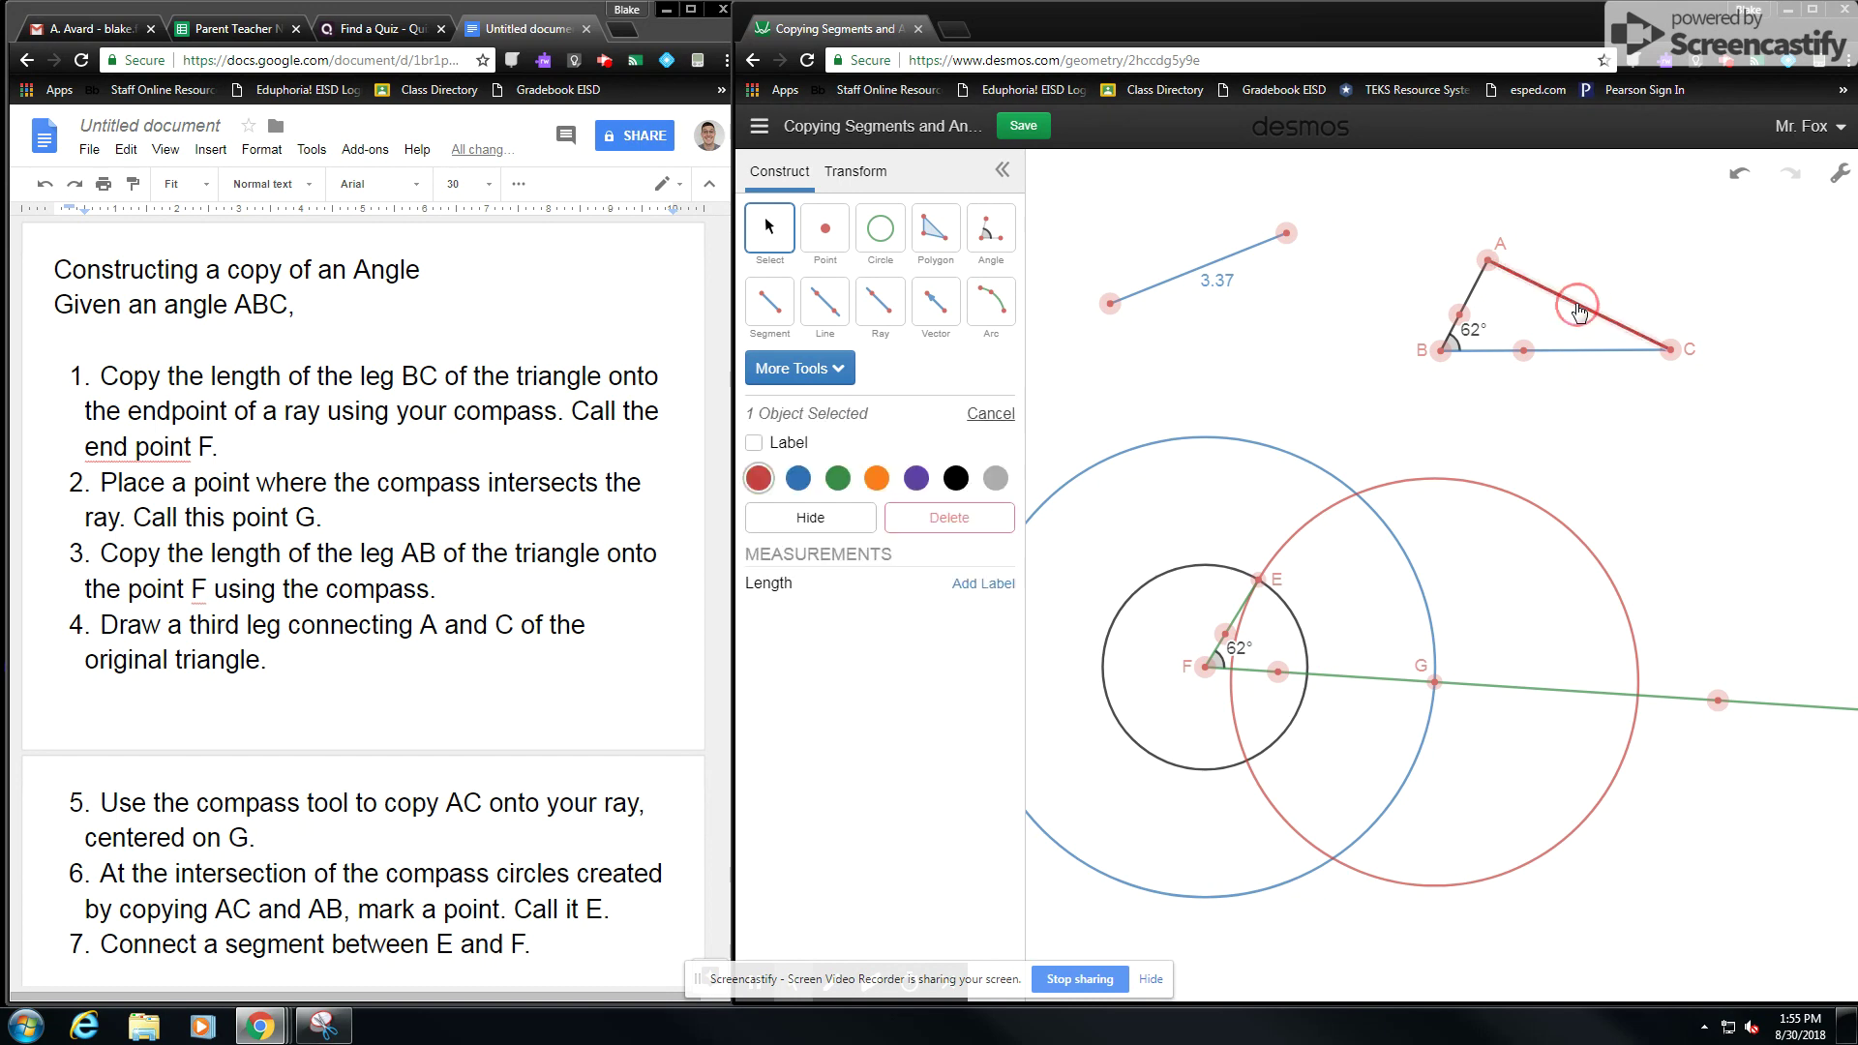
left_click(812, 520)
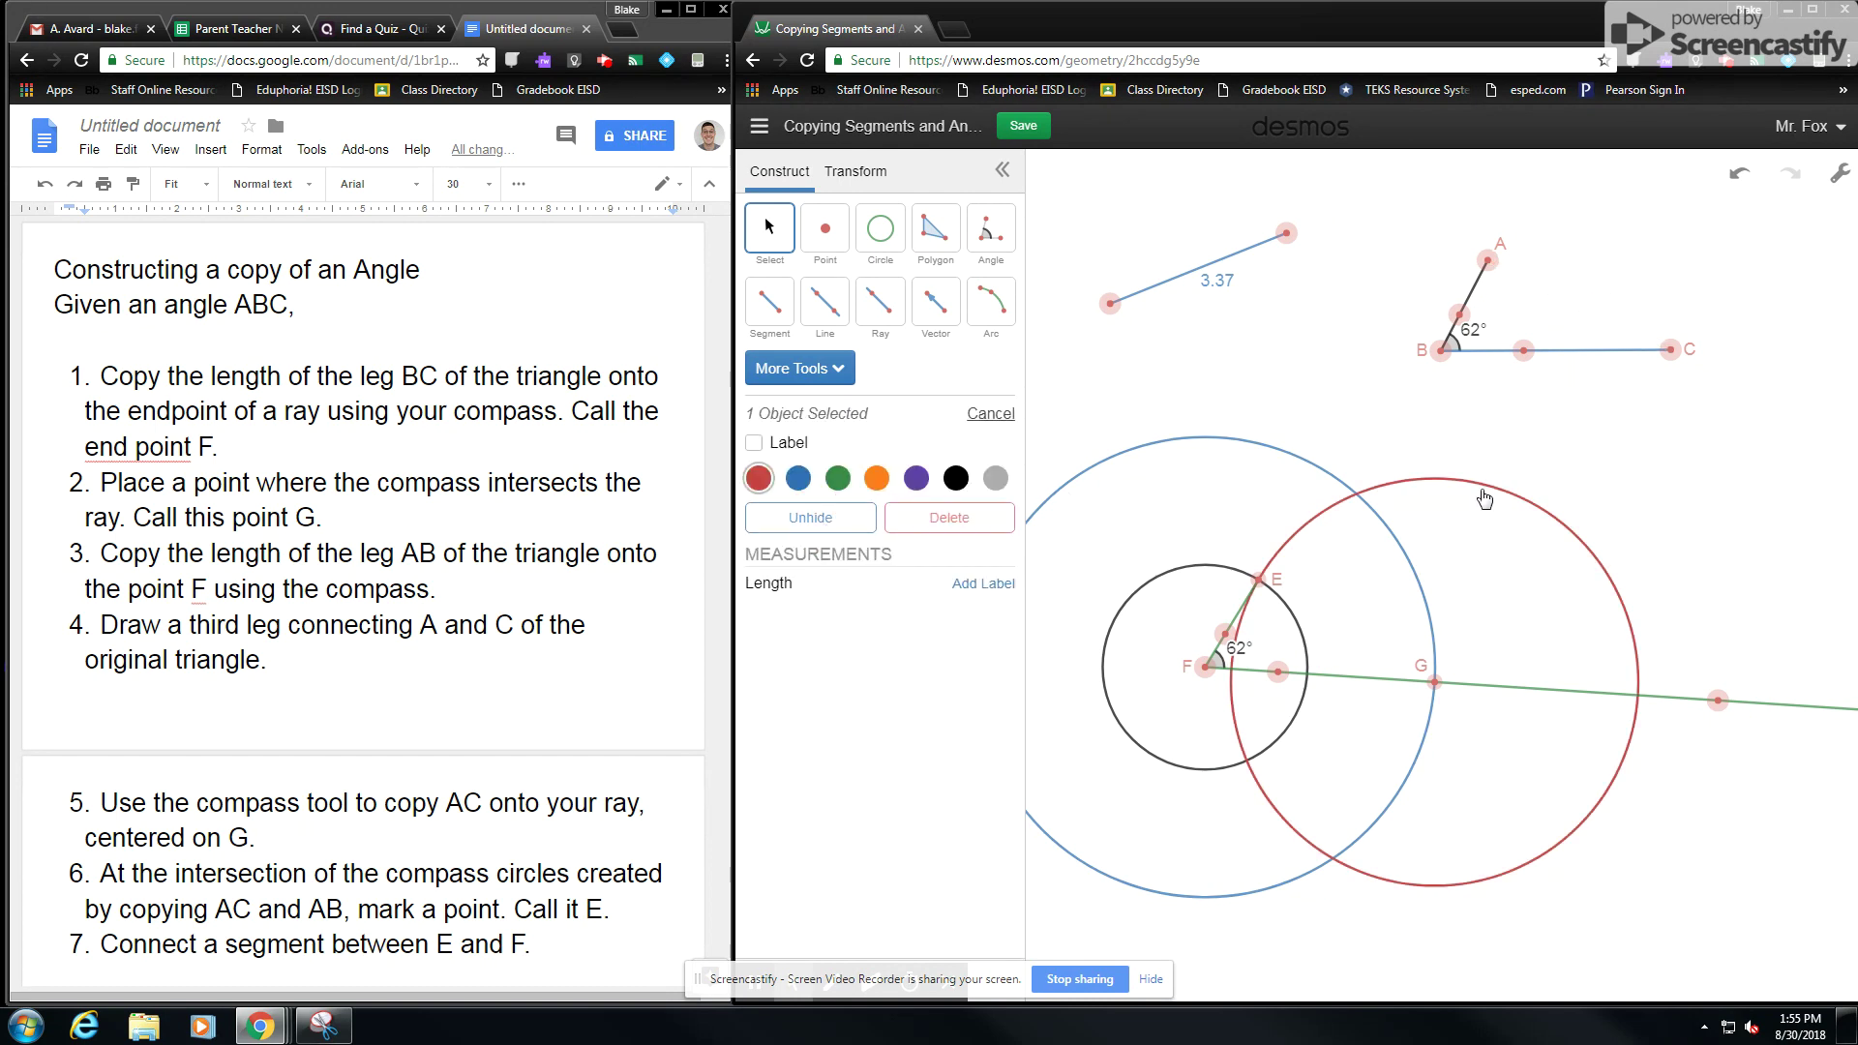
left_click(810, 485)
left_click(1316, 464)
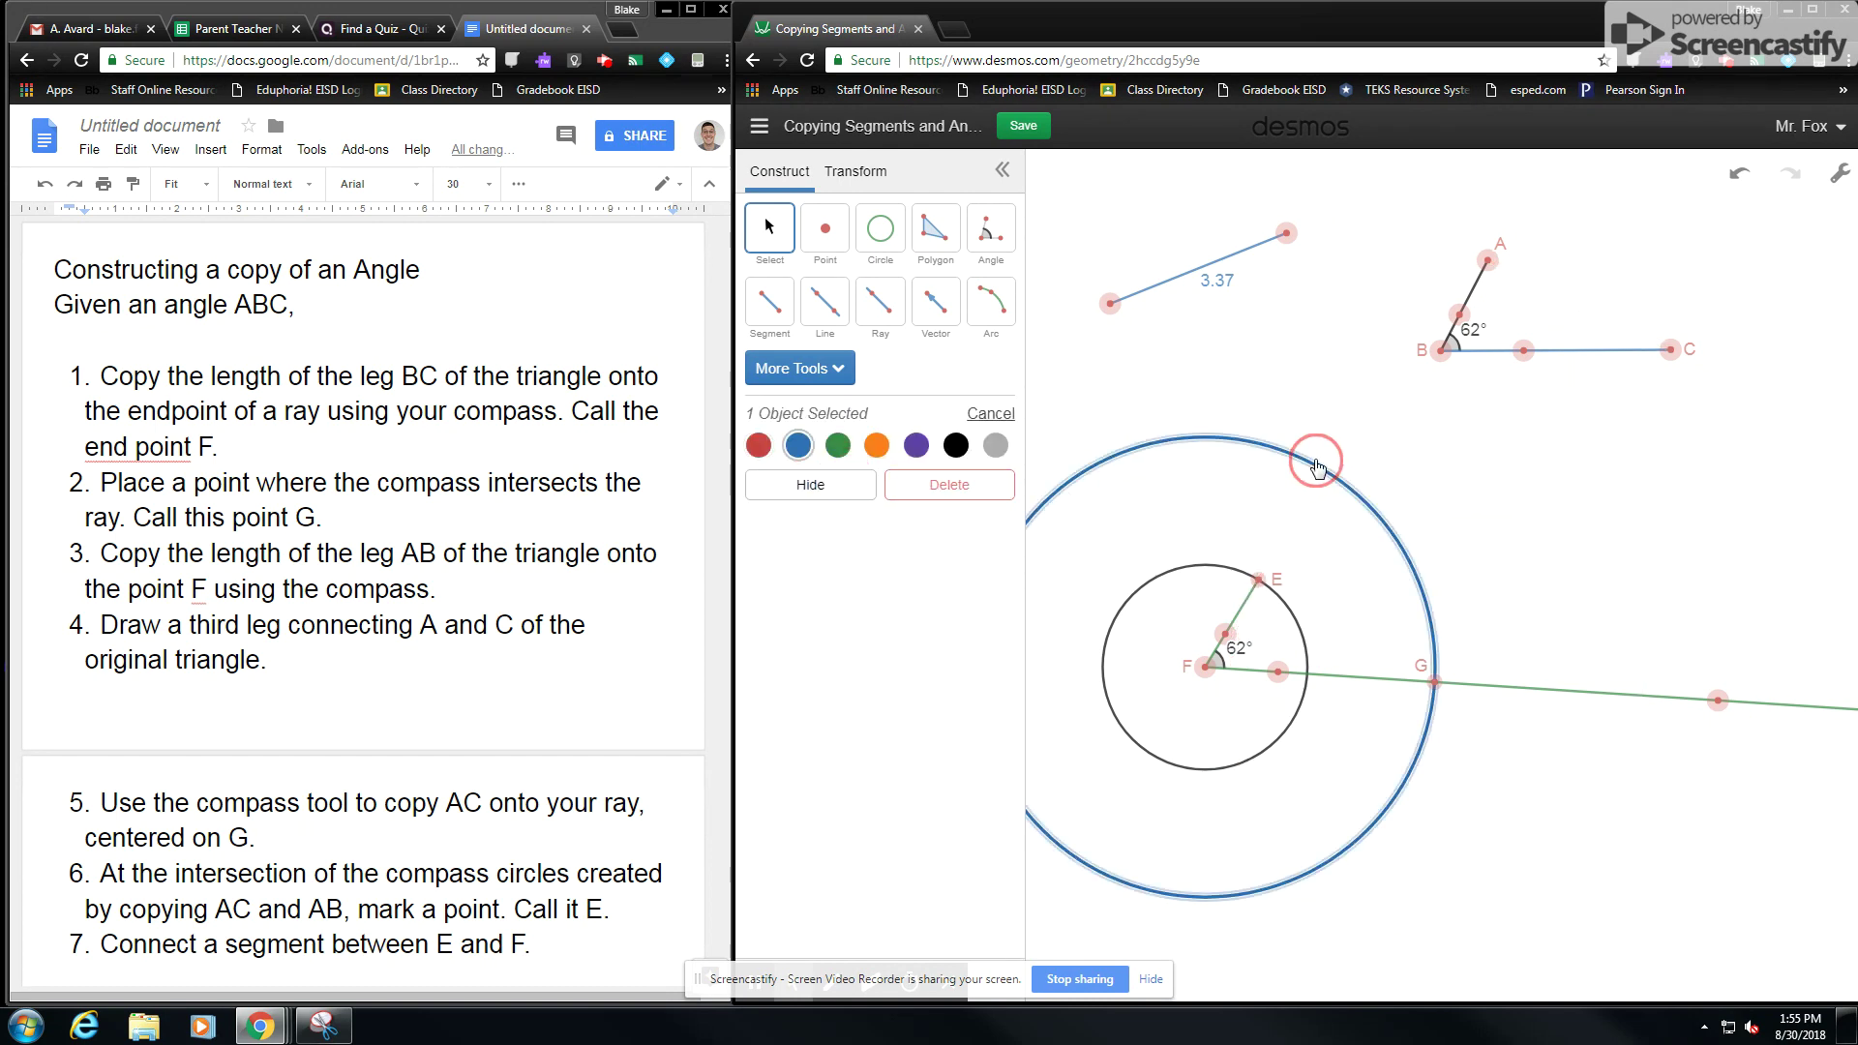
left_click(809, 484)
left_click(1308, 627)
left_click(800, 498)
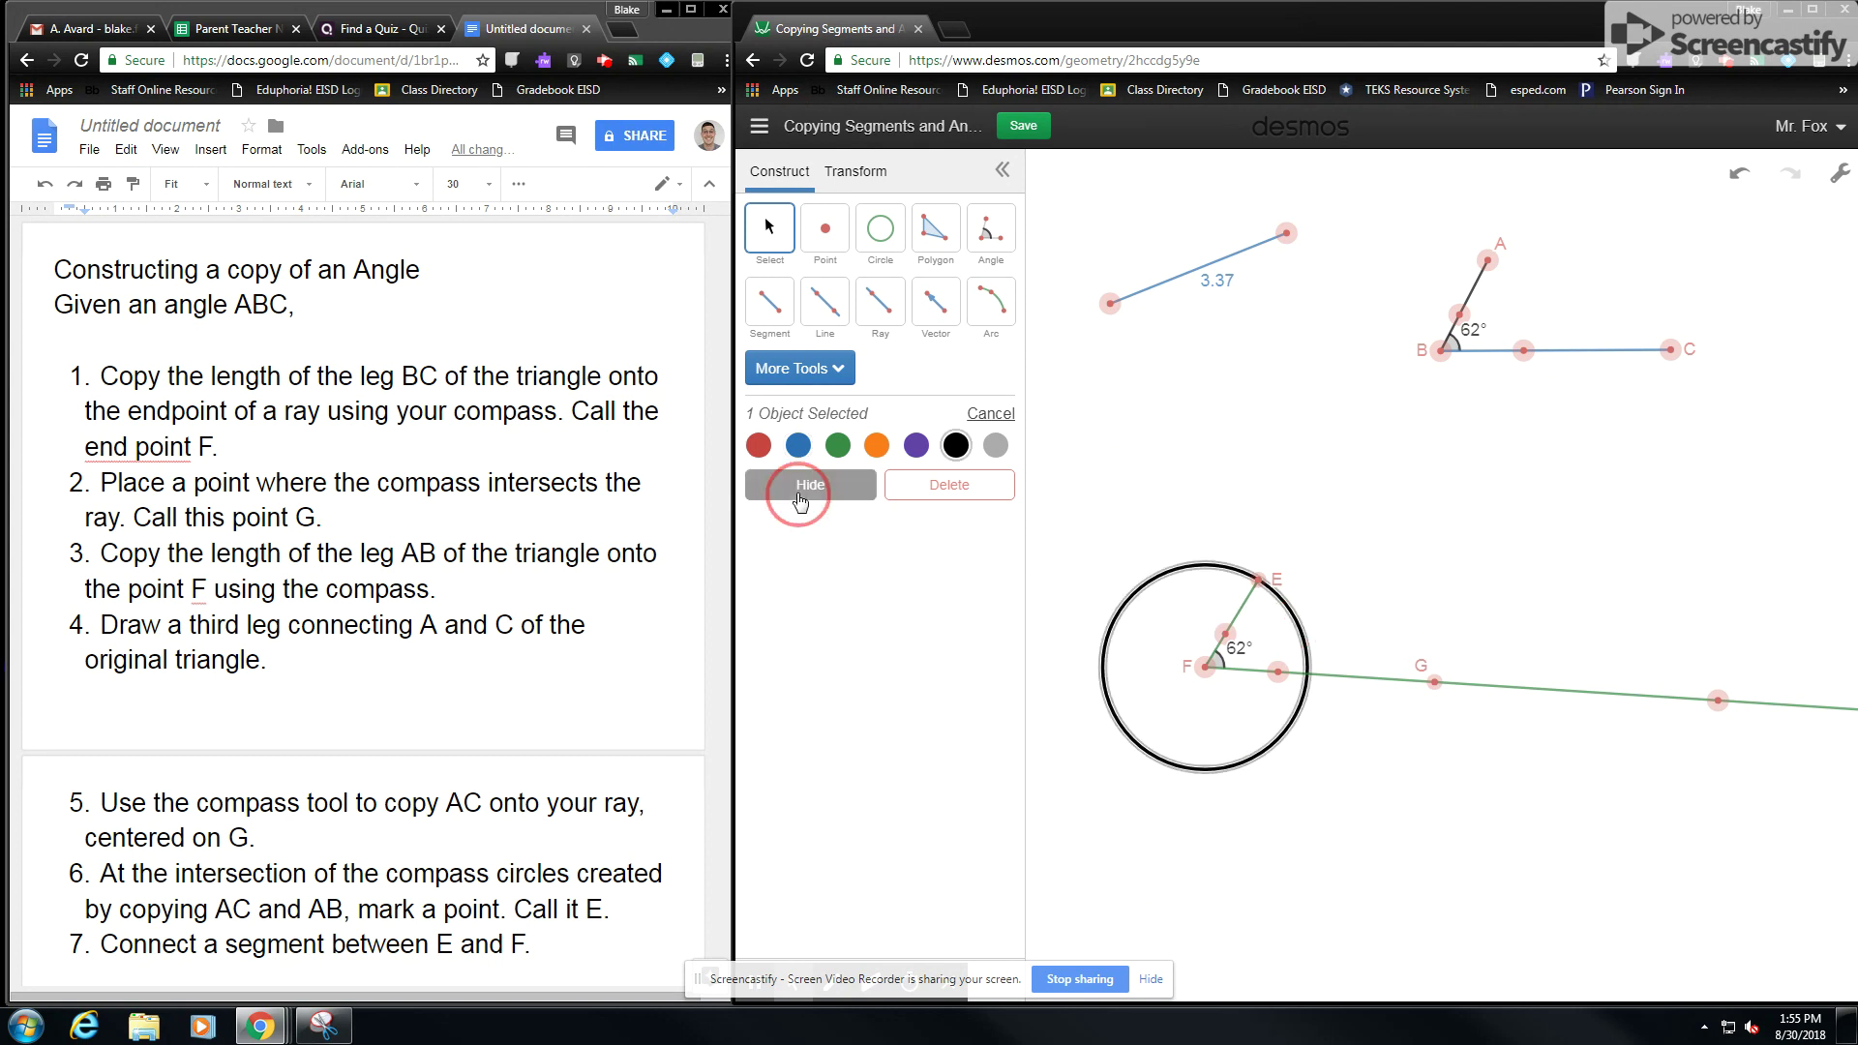
left_click(770, 302)
Draw segment FG, then hide the green ray and its far endpoint.
left_click(1210, 674)
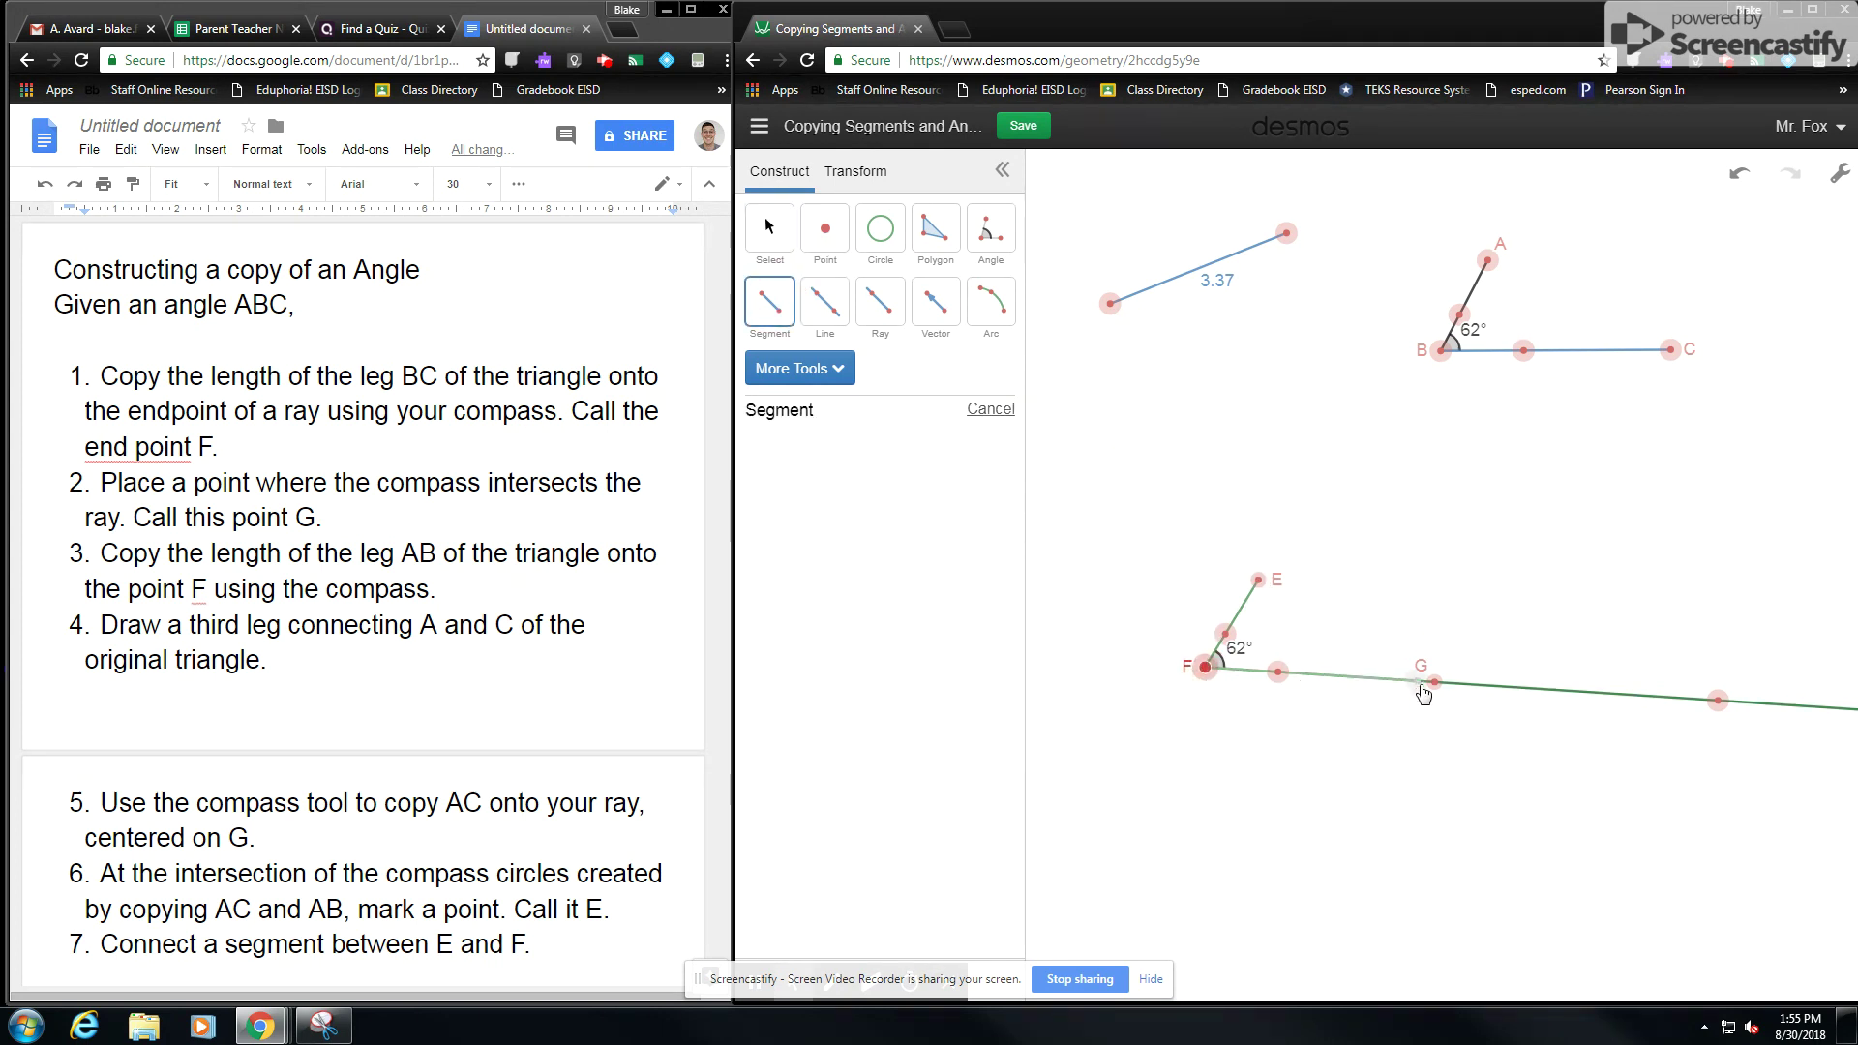
left_click(1435, 685)
left_click(788, 242)
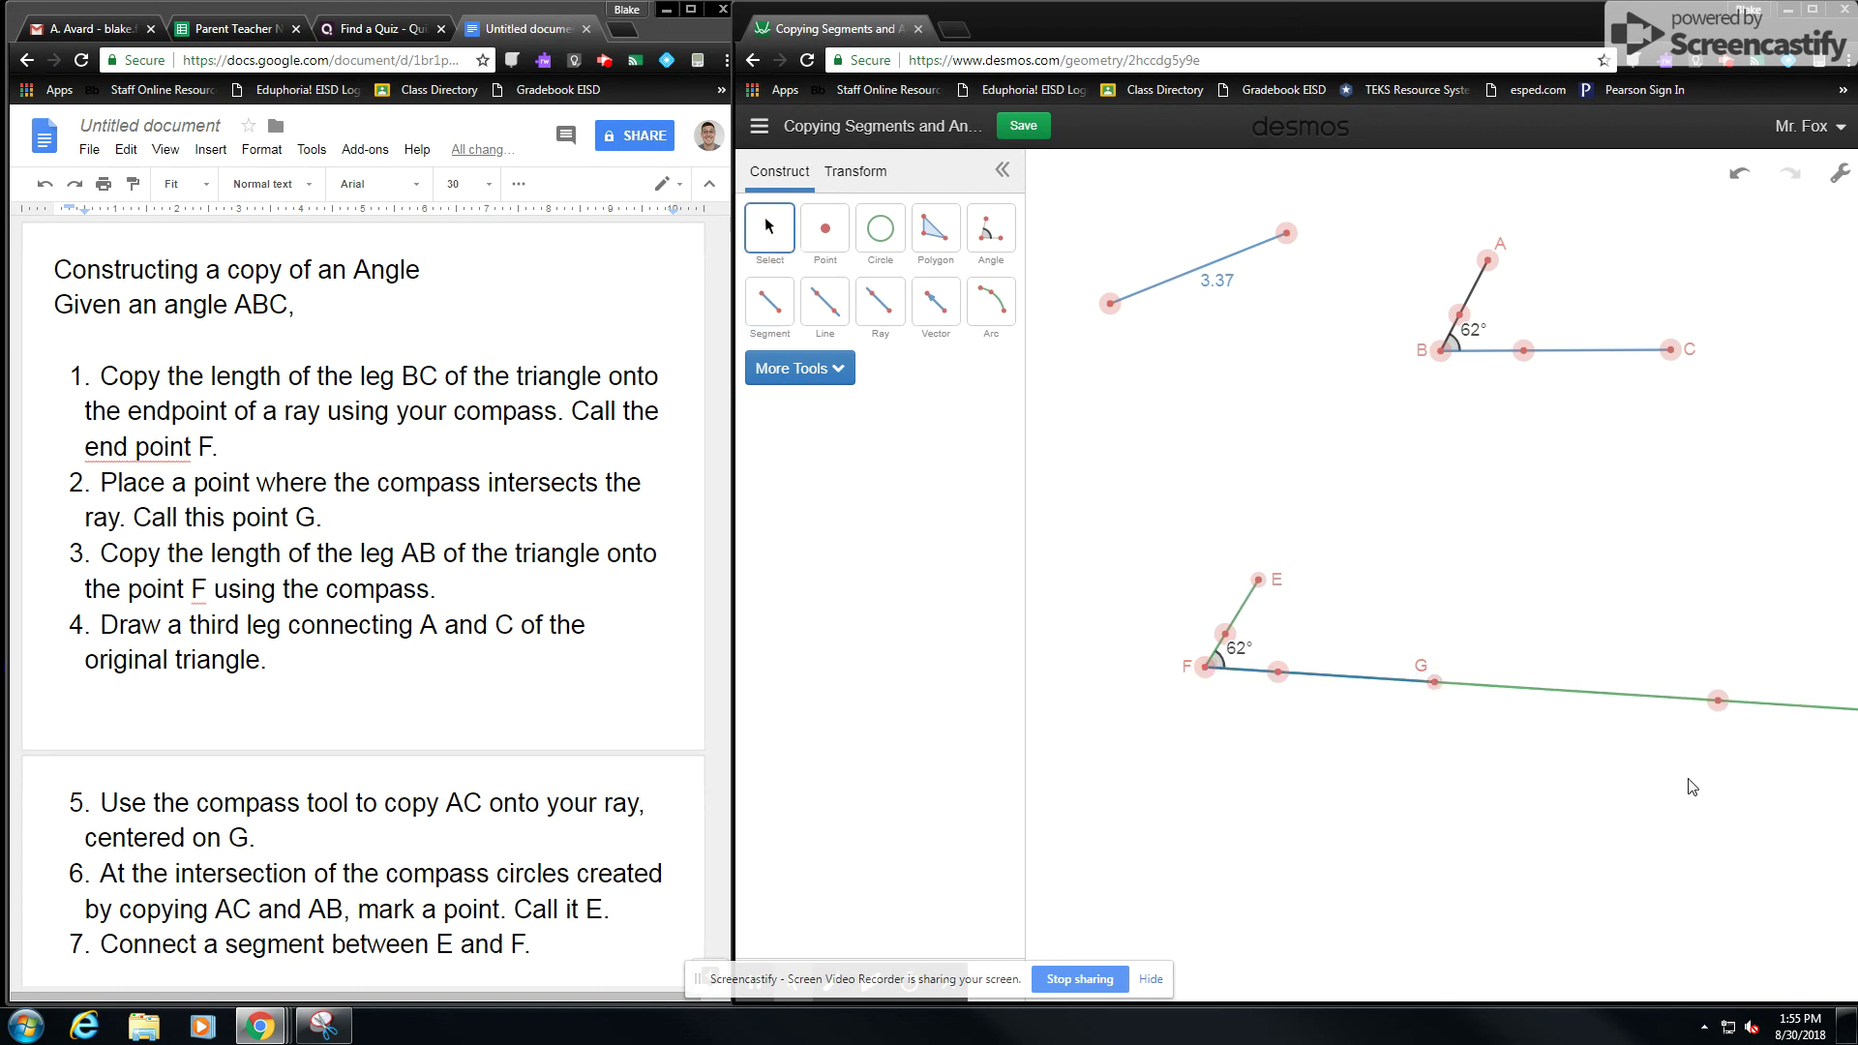
left_click(1642, 697)
left_click(827, 487)
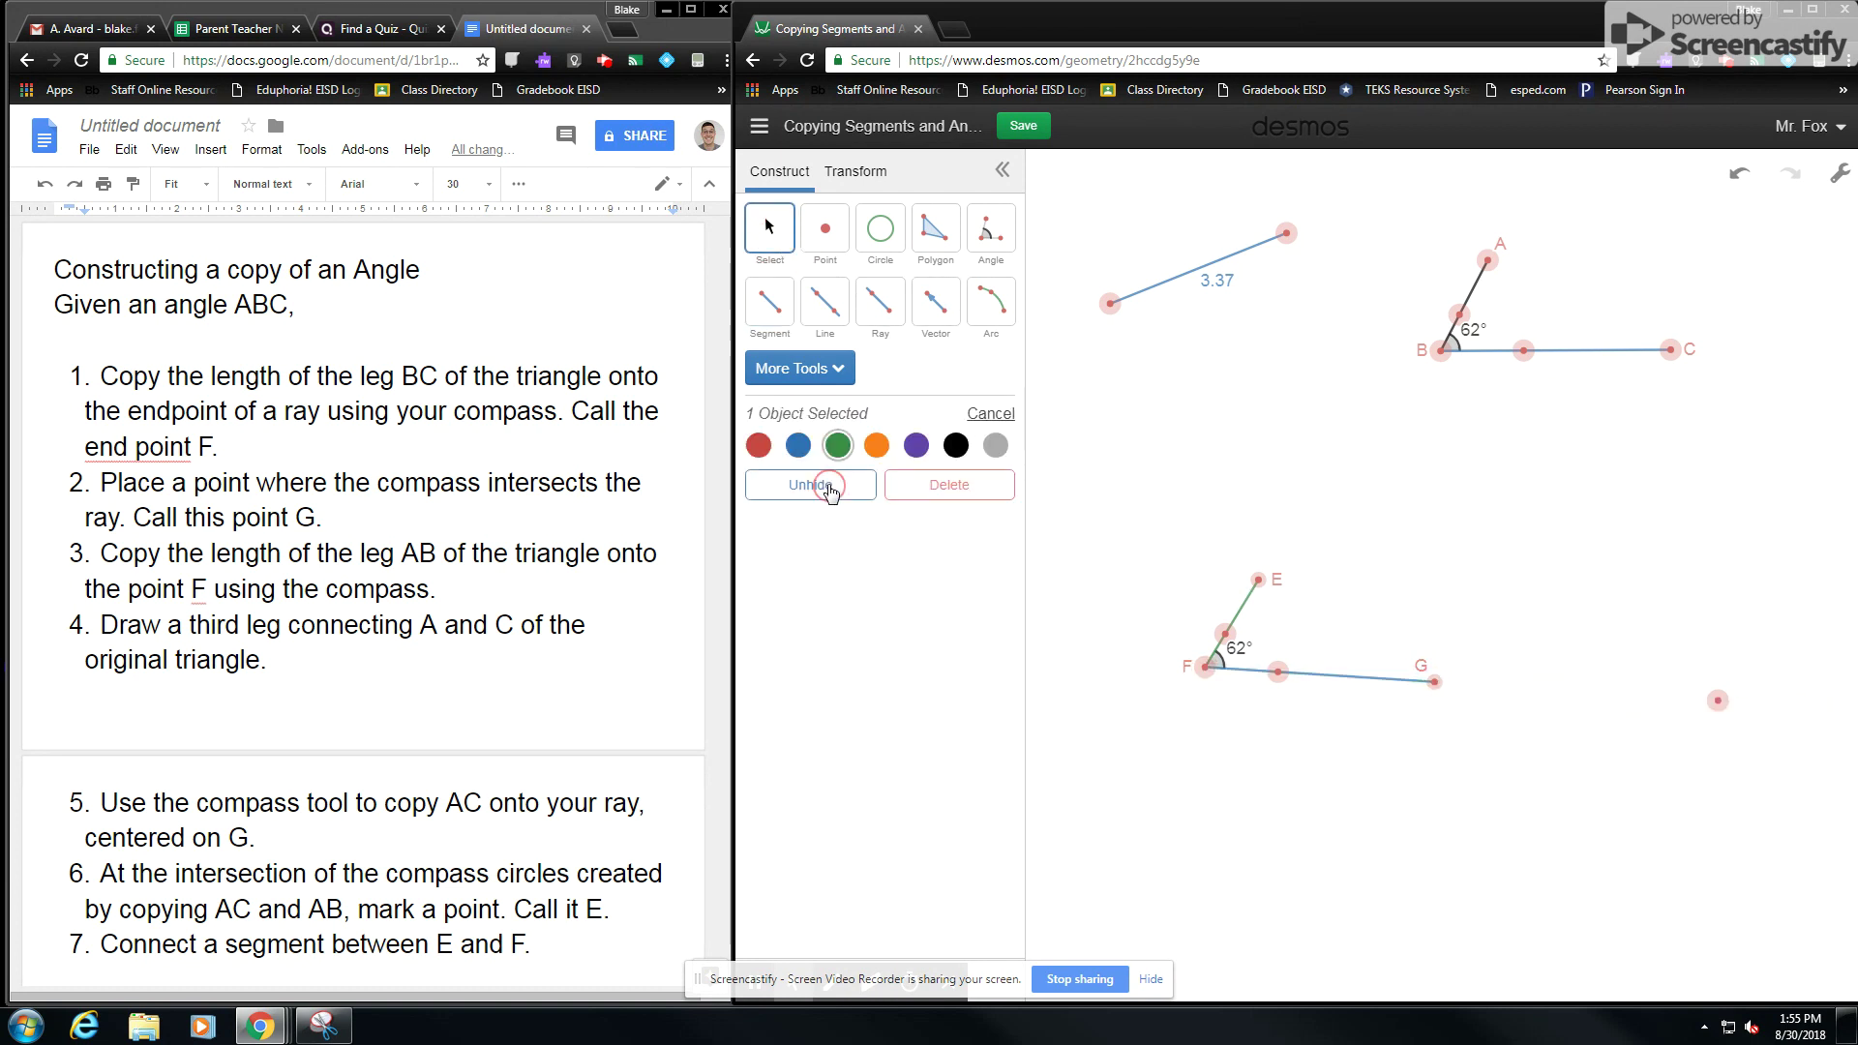
left_click(1713, 697)
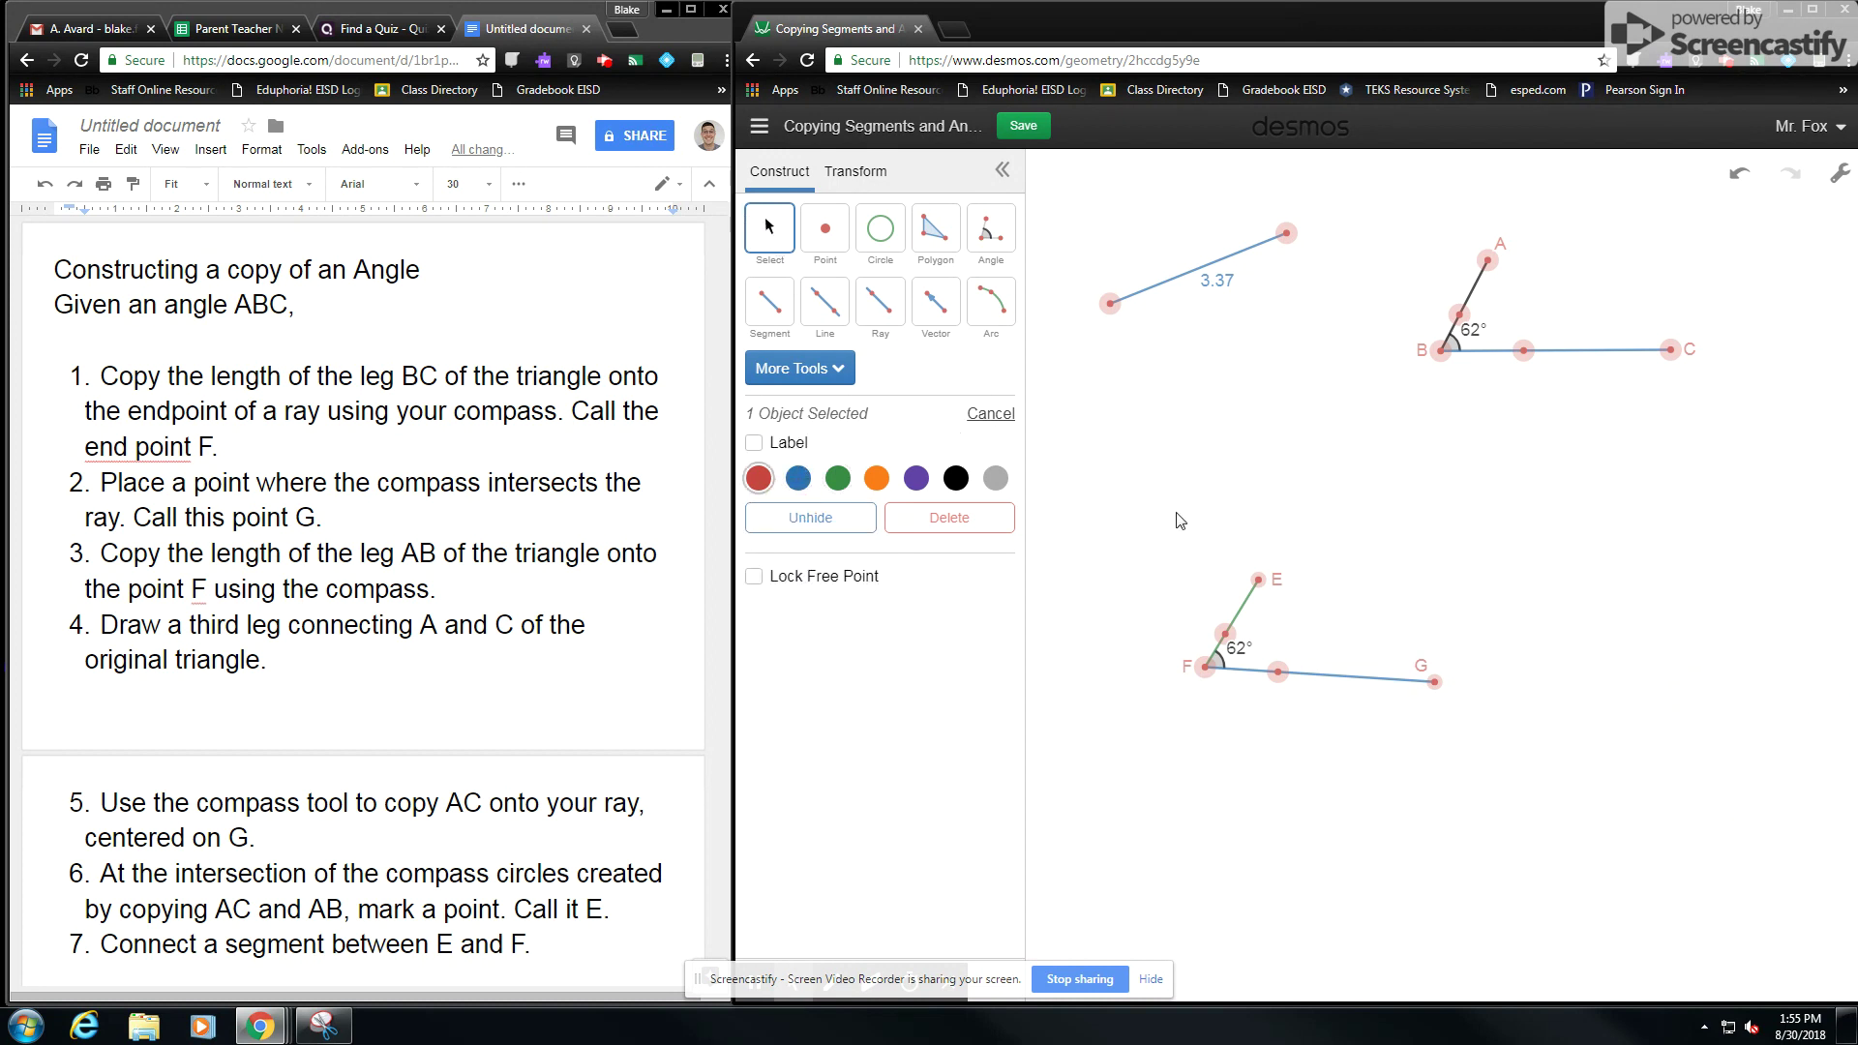
Shift the copied angle EFG, then drag vertex A so both angles read 68°.
left_click_drag(1179, 521, 1540, 799)
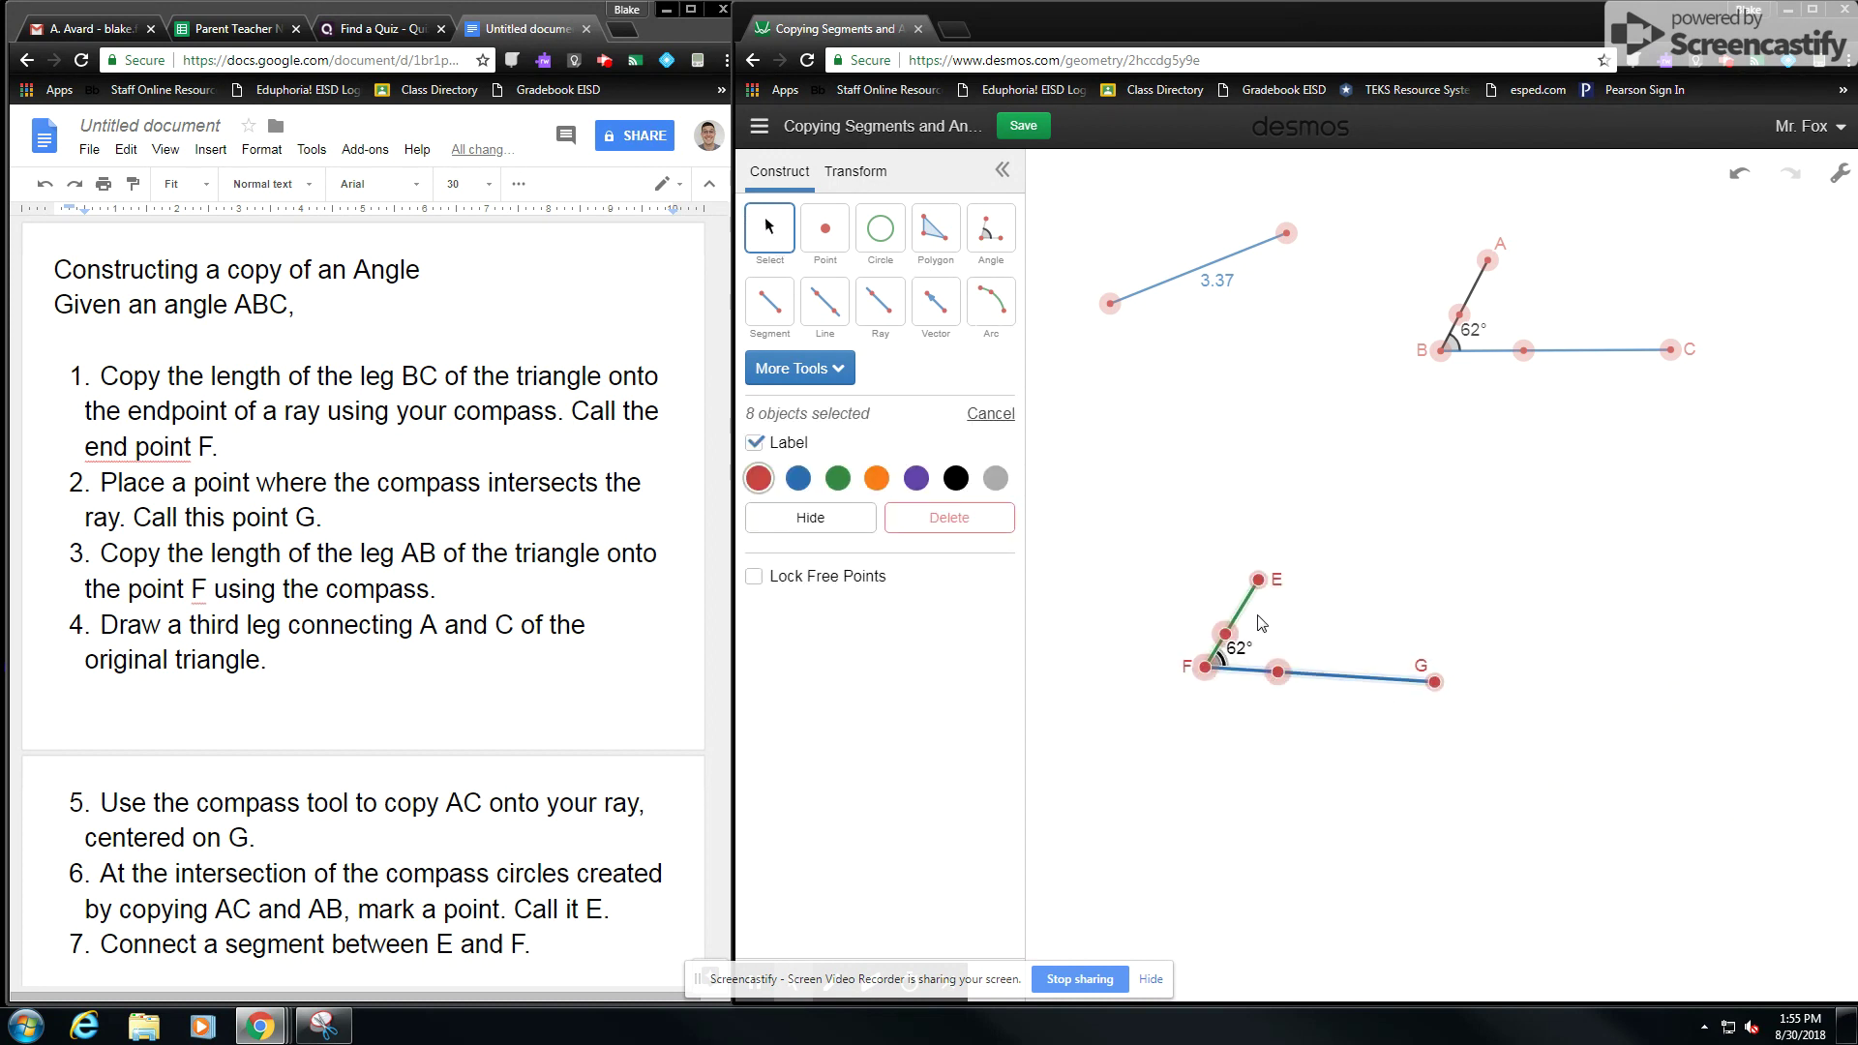
left_click_drag(1258, 580, 1172, 579)
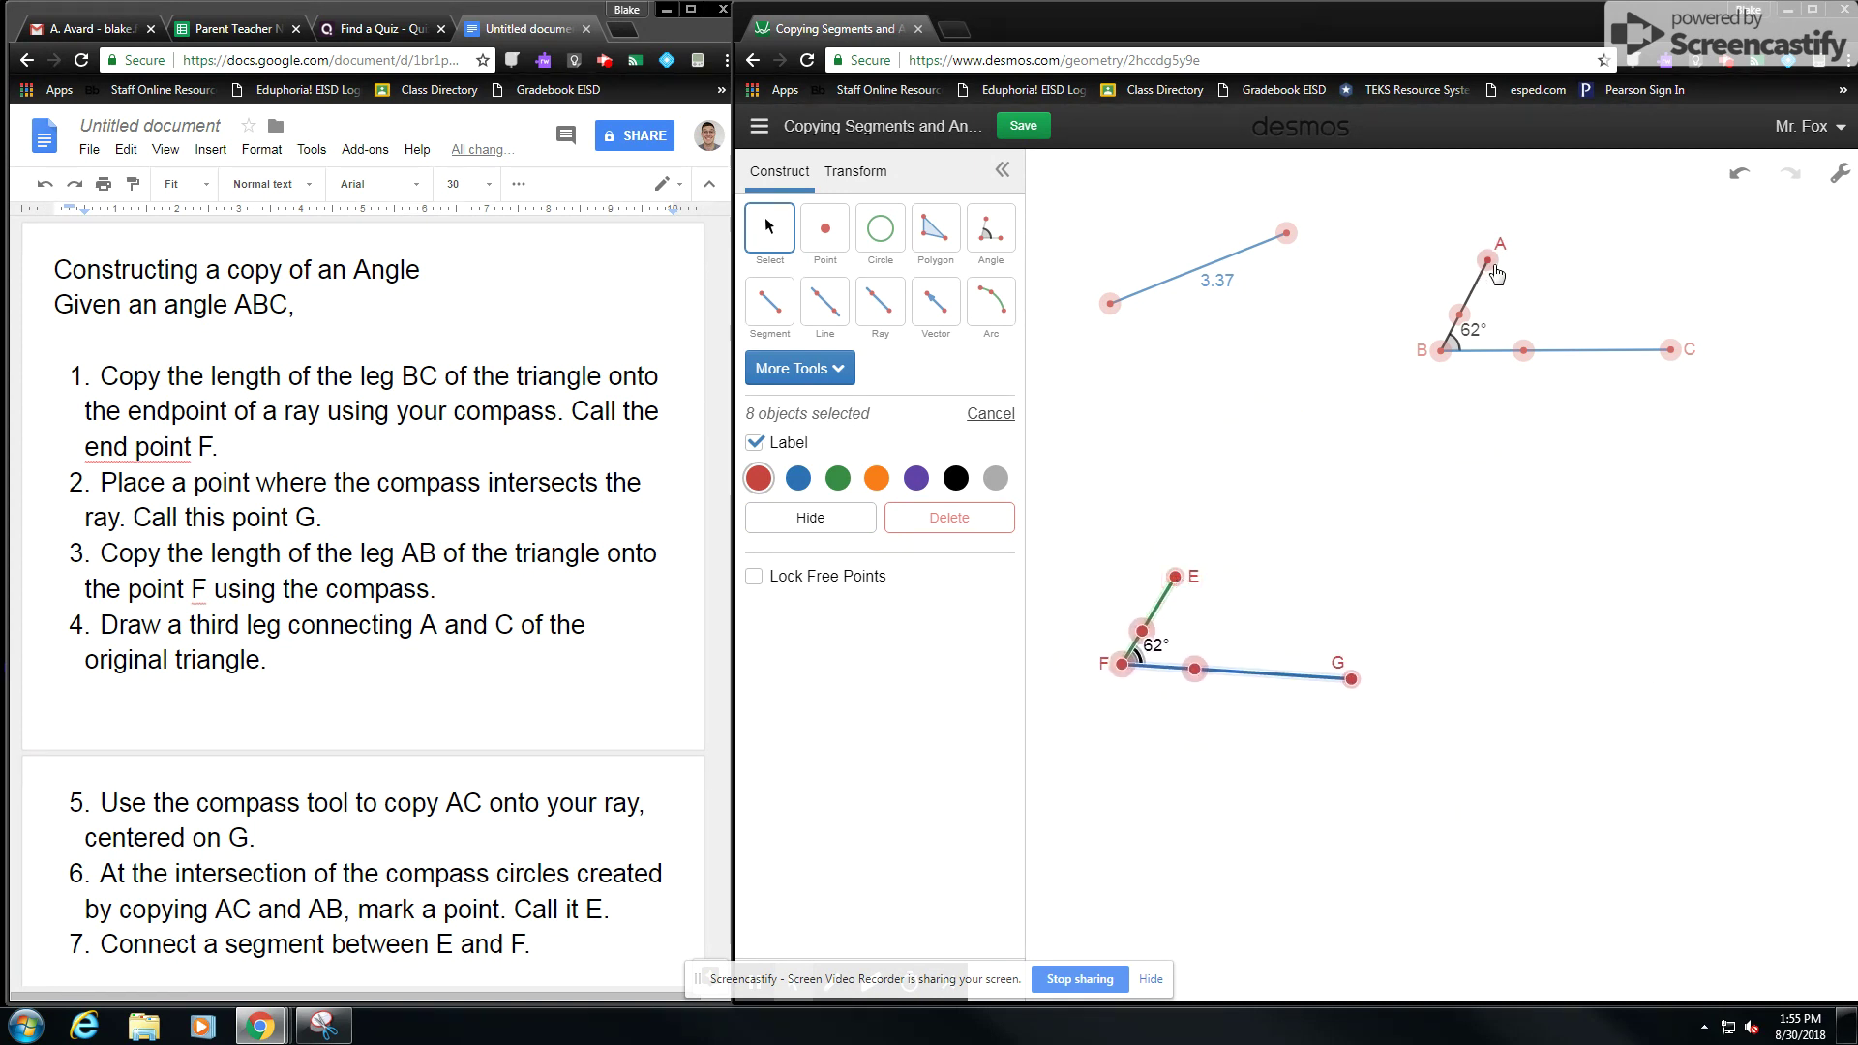
mouse_move(1496, 275)
left_mouse_down()
mouse_move(1402, 248)
mouse_move(1692, 332)
mouse_move(1339, 235)
mouse_move(1604, 344)
mouse_move(1428, 246)
mouse_move(1482, 246)
mouse_move(1378, 246)
mouse_move(1496, 246)
left_mouse_up()
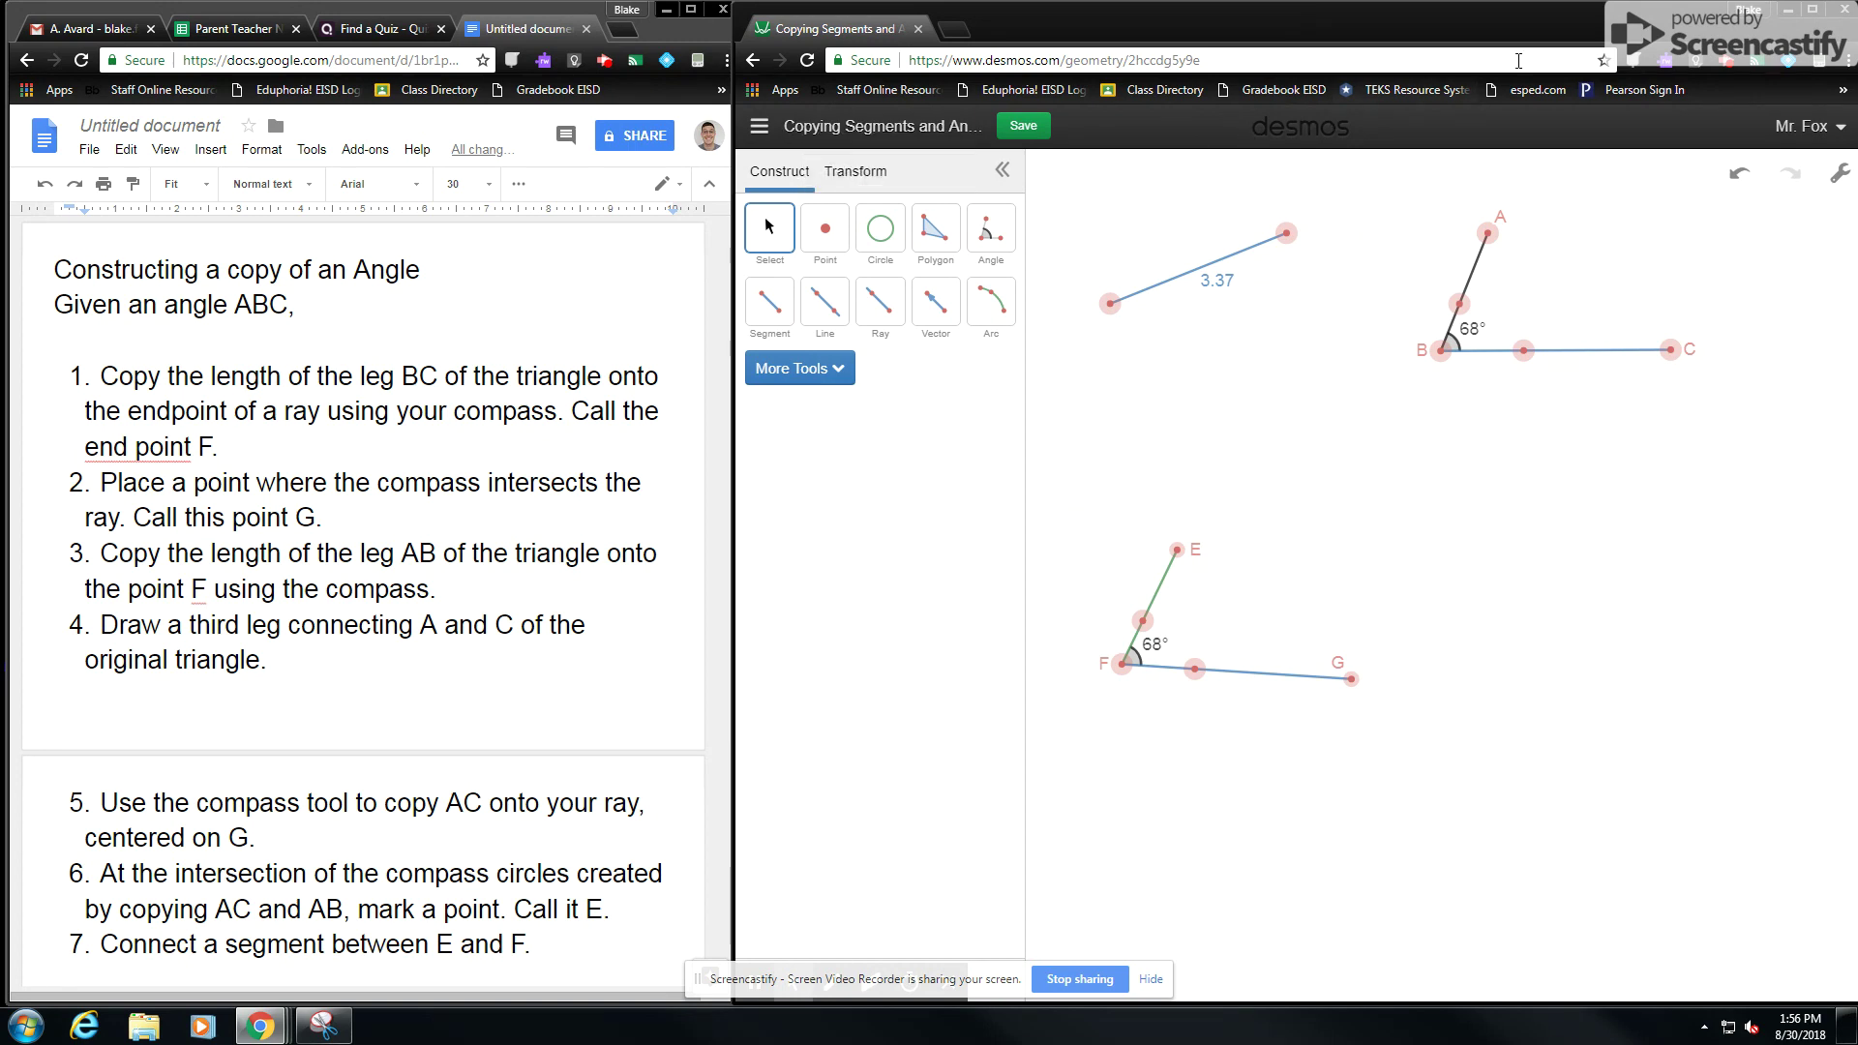
left_click(1727, 63)
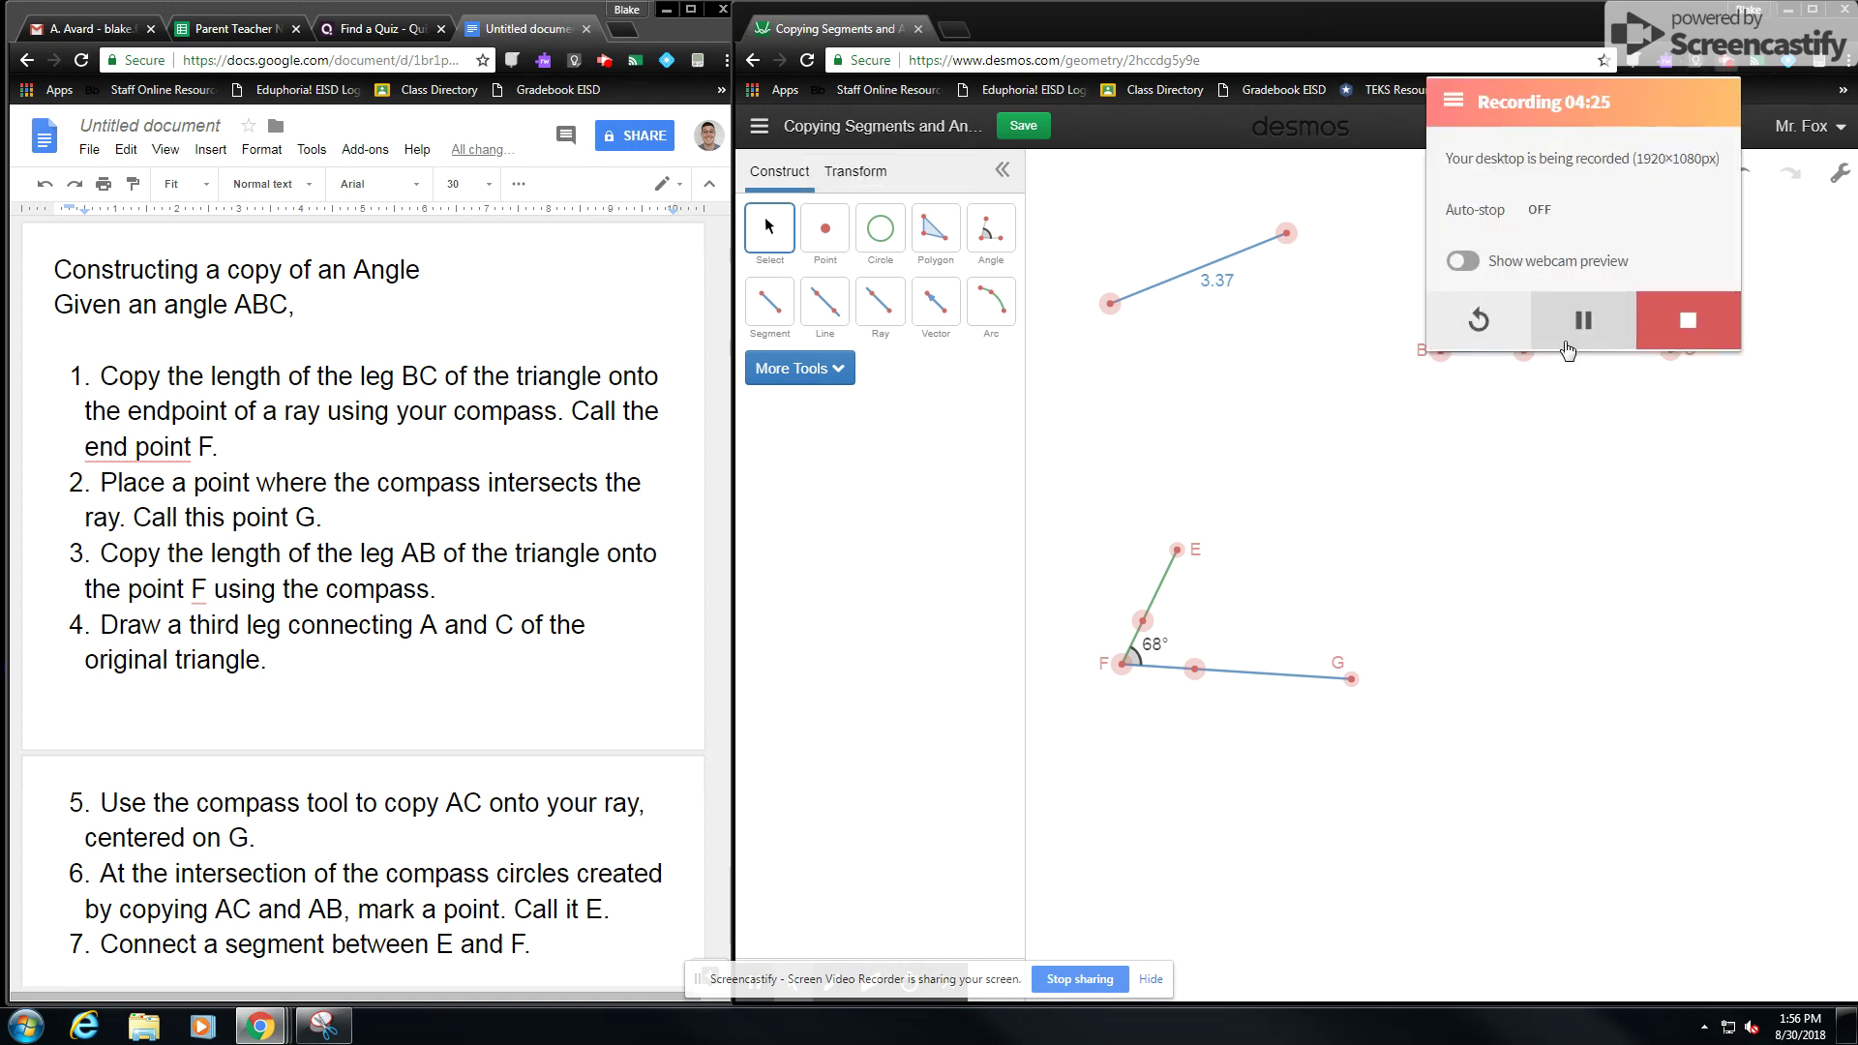